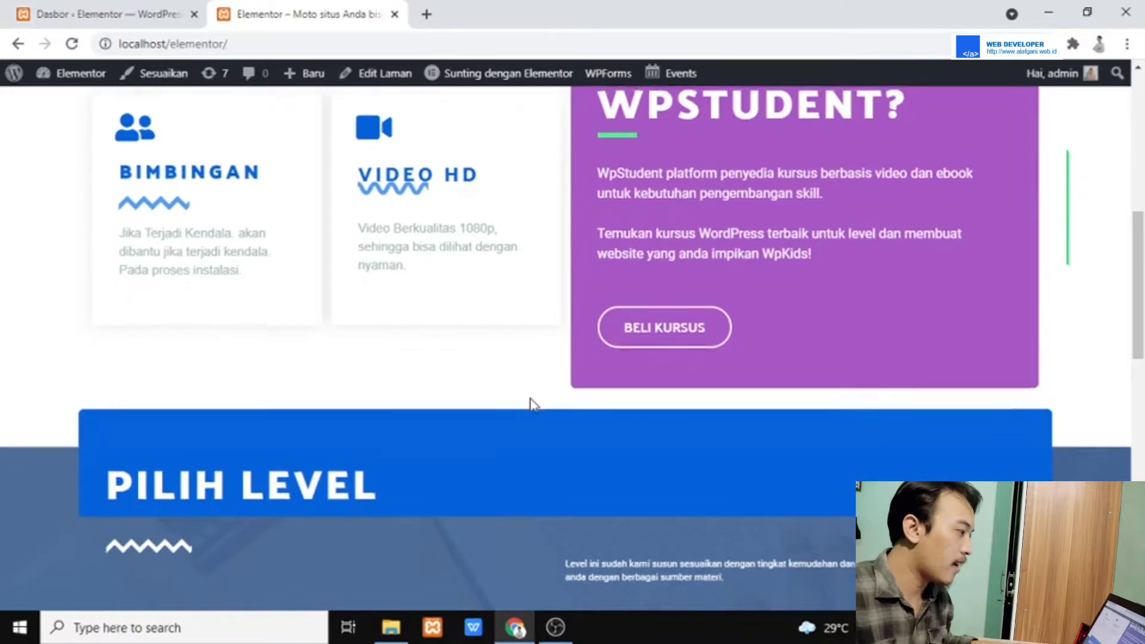
- Review the finished WPStudent landing page from the hero section through the level cards to the "Hasil Karya Mereka!" section
scroll(531, 401, "down", 1)
scroll(530, 400, "down", 7)
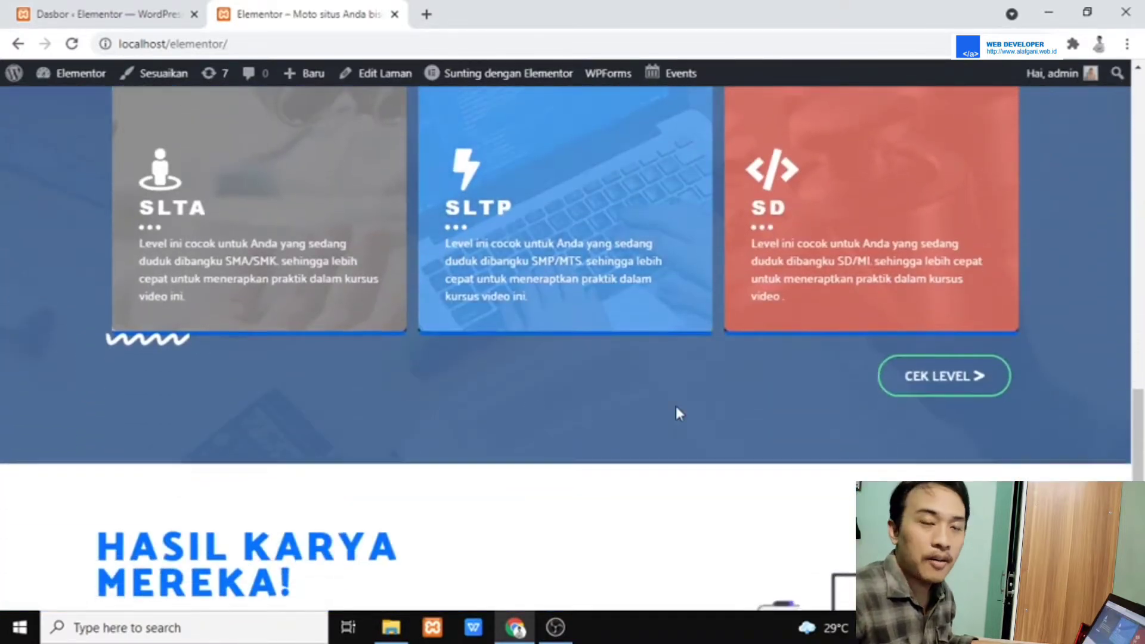
scroll(675, 403, "down", 3)
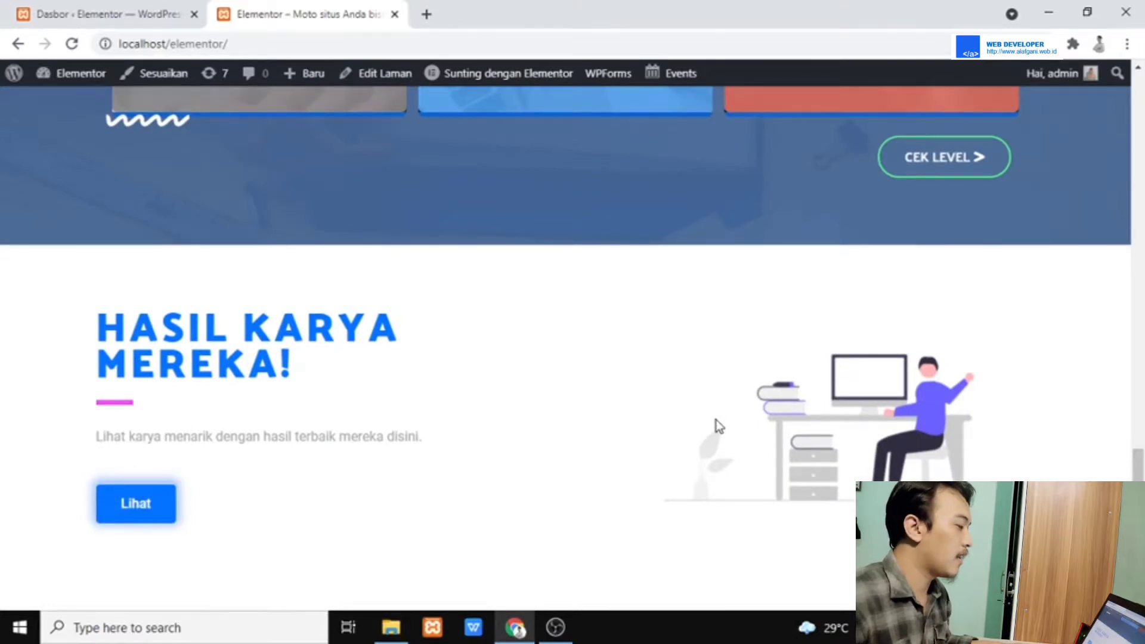
scroll(716, 420, "up", 2)
left_click_drag(1144, 457, 1143, 138)
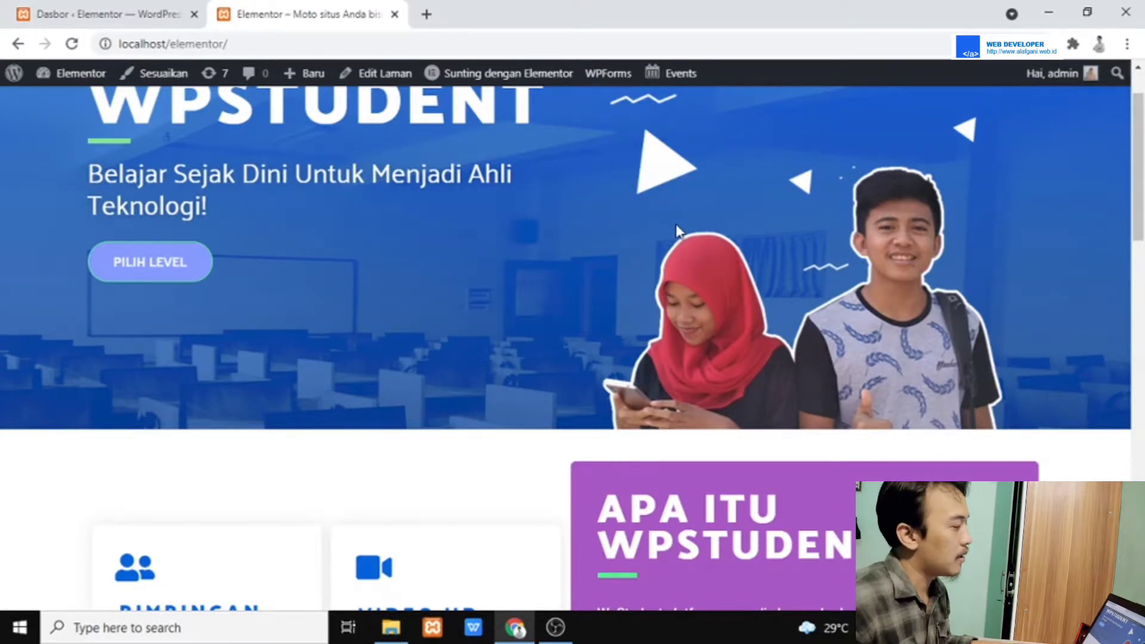
scroll(676, 227, "up", 1)
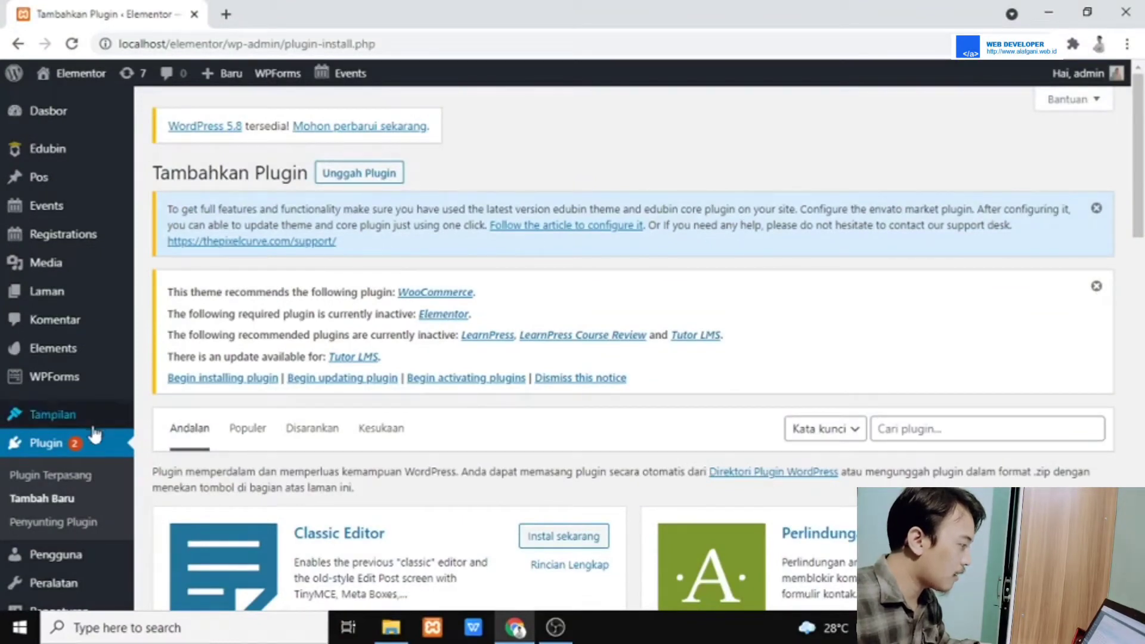
- Search the plugin directory for "elementor kit" and activate the Elements kit Elementor addons plugin
left_click(909, 435)
type("elementor k")
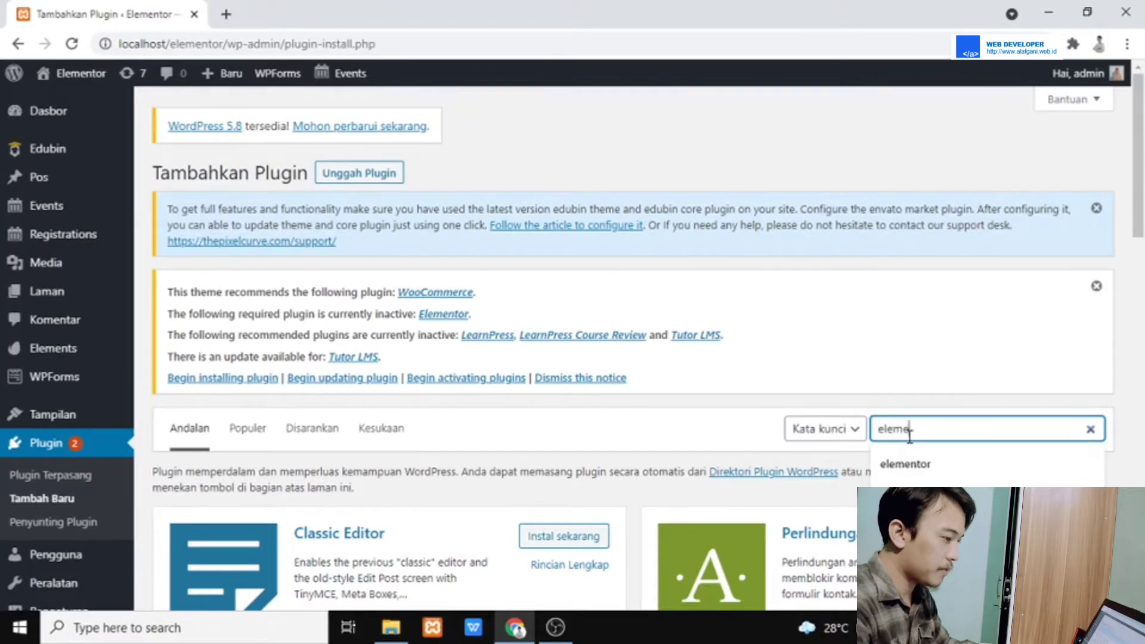
type("it")
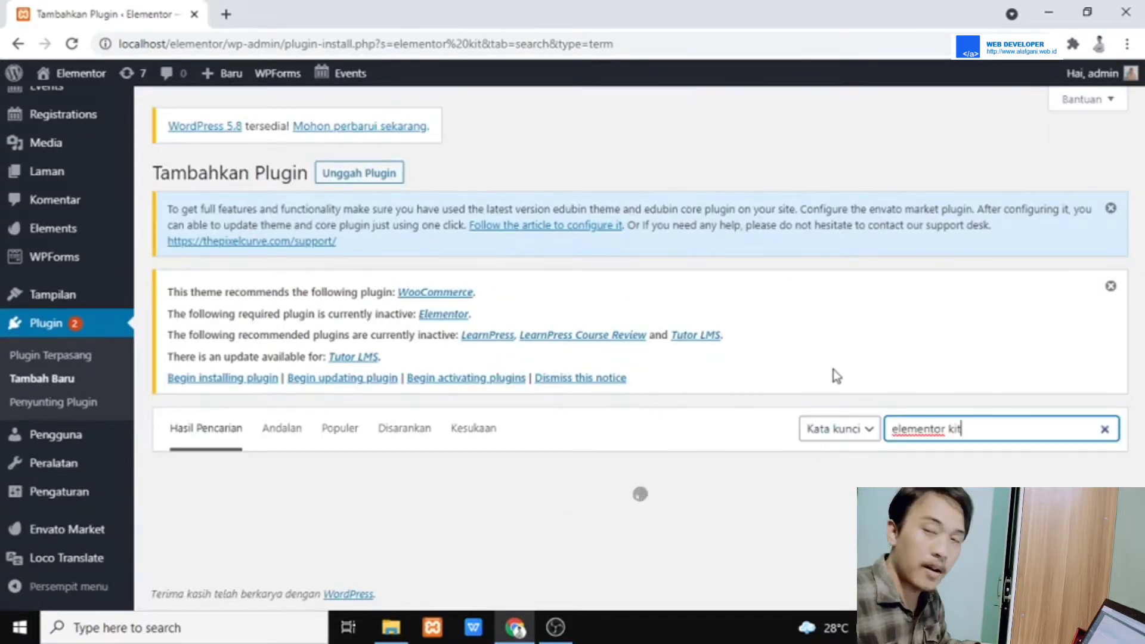
scroll(832, 370, "down", 4)
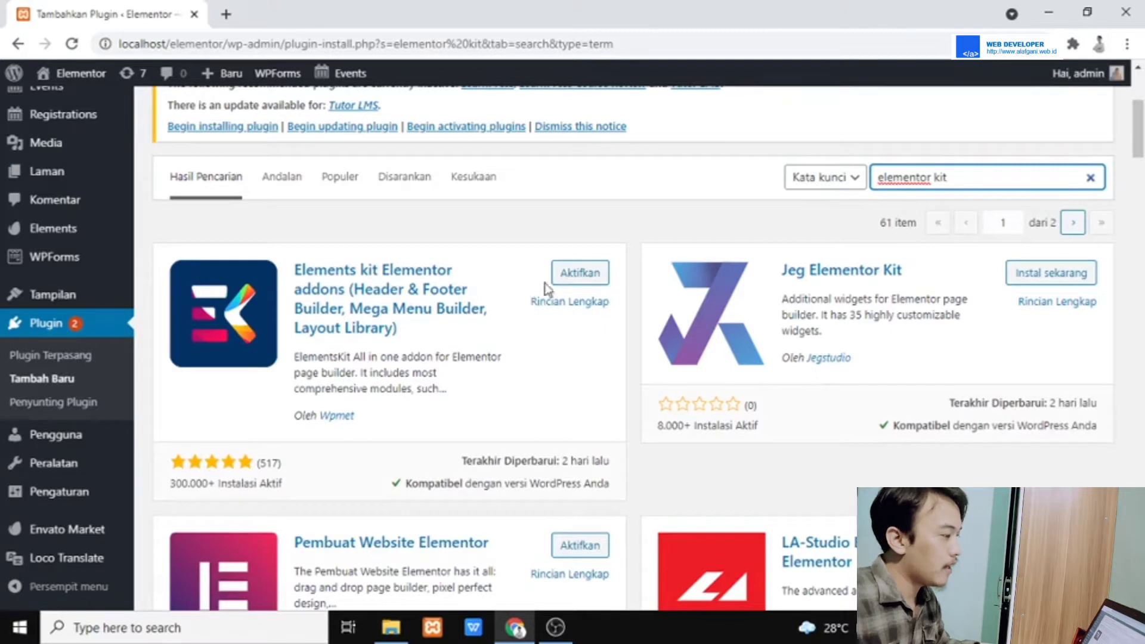
left_click(593, 273)
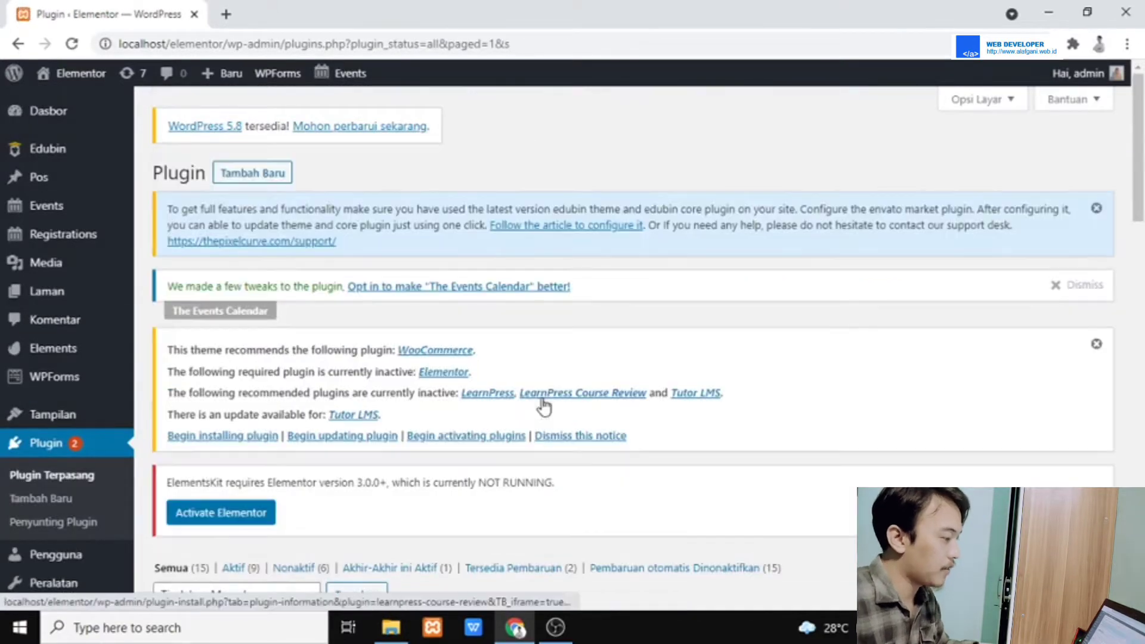
- Return to adding plugins, search for "elementor" and activate the Pembuat Website Elementor plugin
scroll(733, 414, "down", 3)
scroll(733, 409, "down", 4)
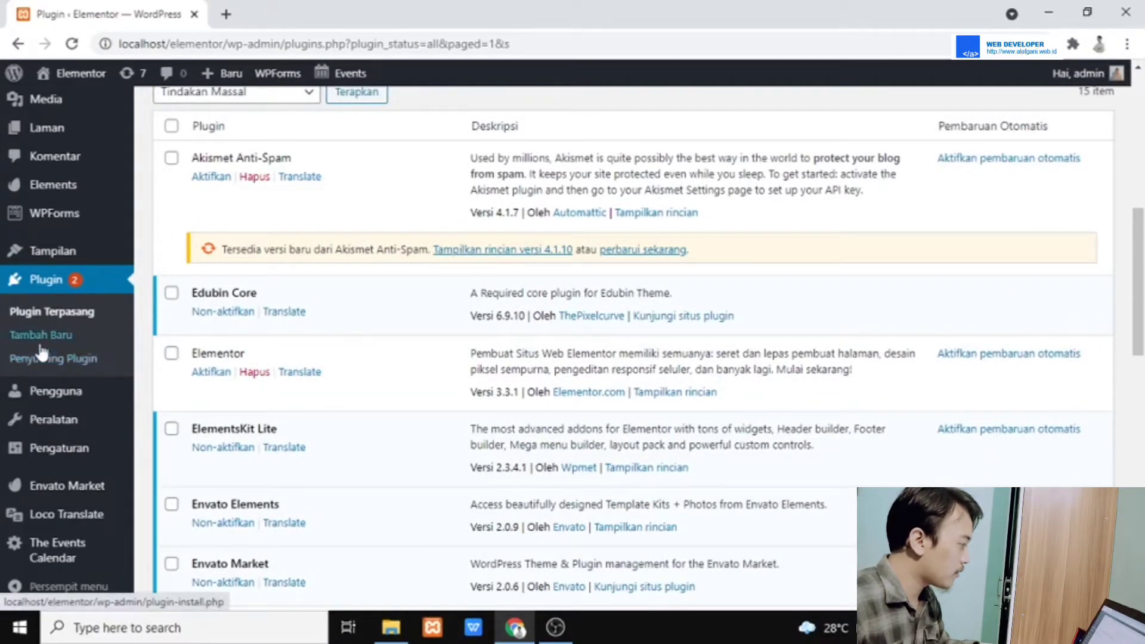
scroll(358, 405, "down", 3)
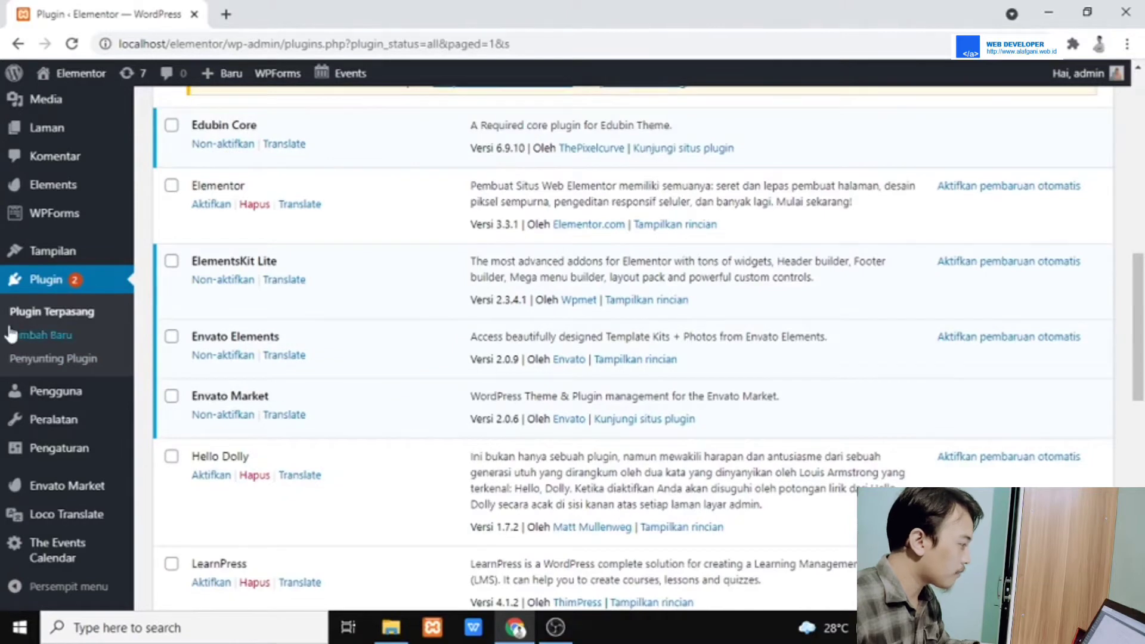
left_click(44, 336)
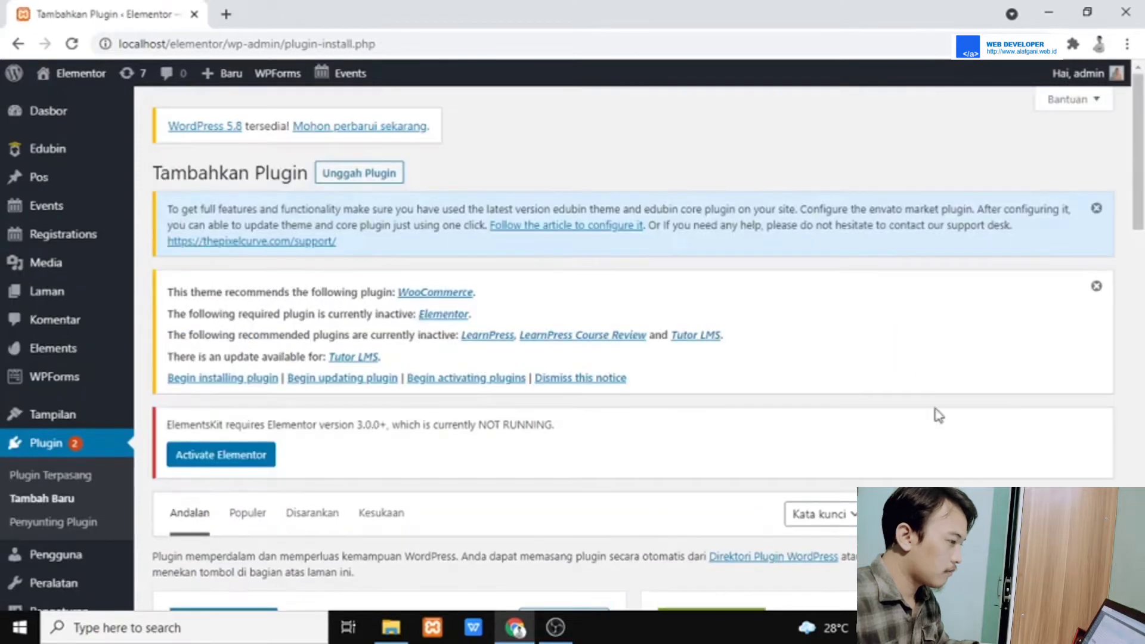
left_click(963, 514)
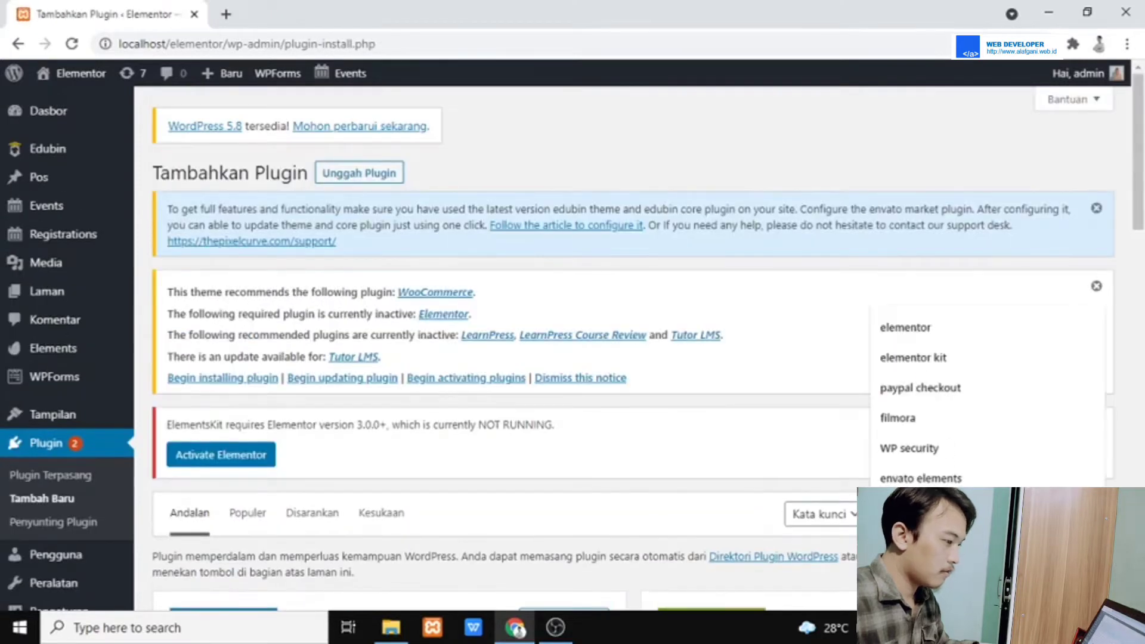
type("es")
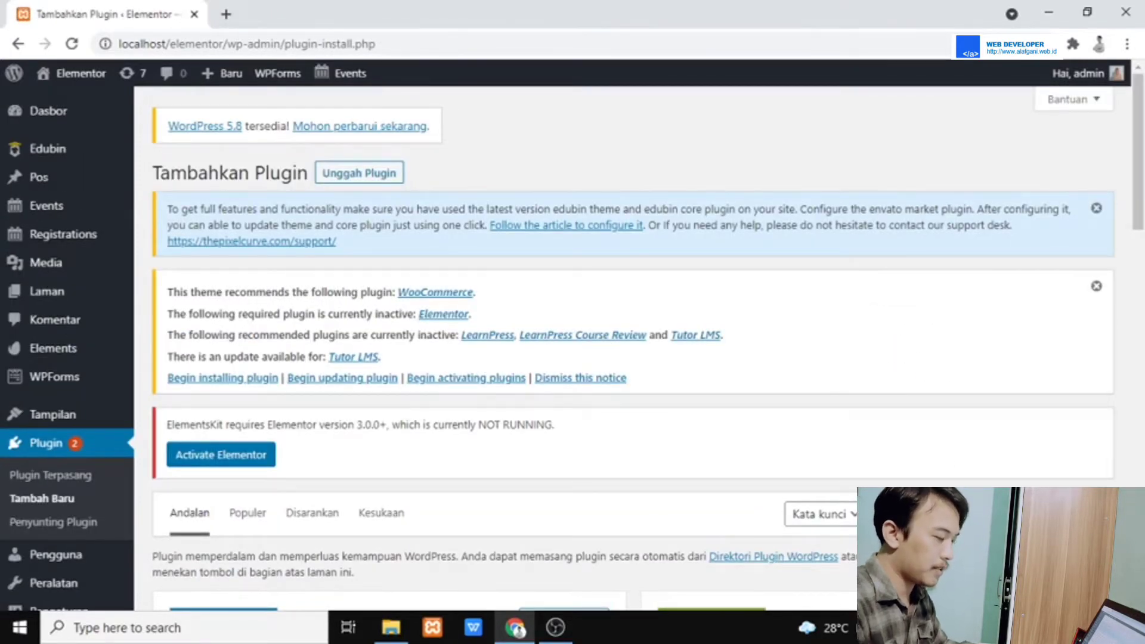
scroll(739, 510, "down", 2)
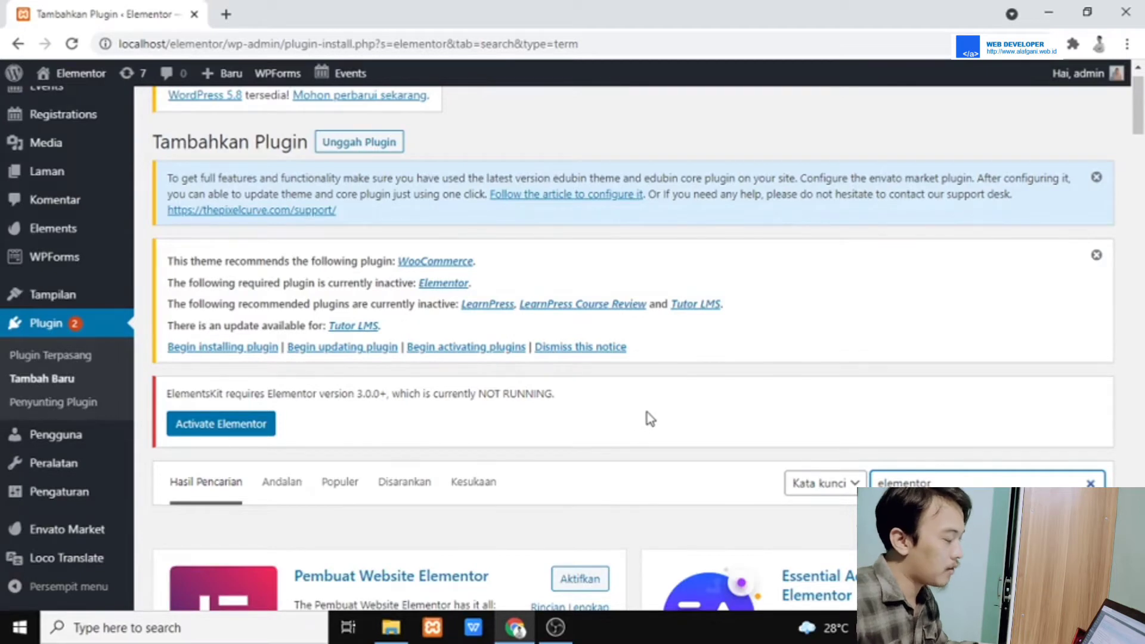
scroll(646, 413, "down", 3)
left_click(588, 411)
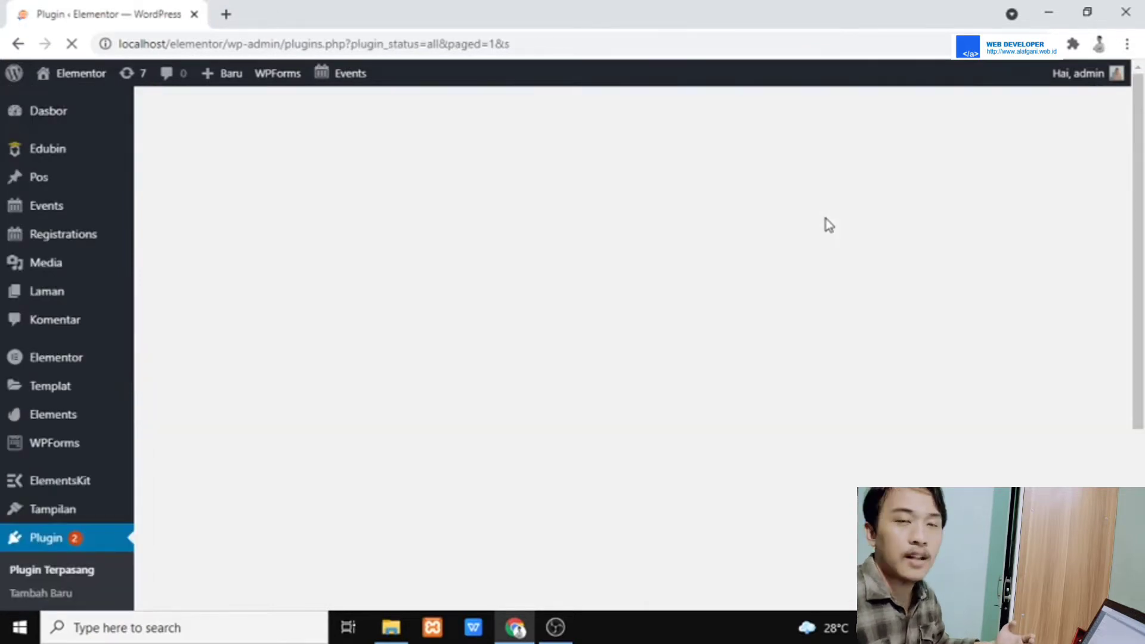
- Check the installed plugins list for the activation status of Elementor, ElementsKit Lite, Envato Elements and Envato Market
scroll(678, 428, "down", 7)
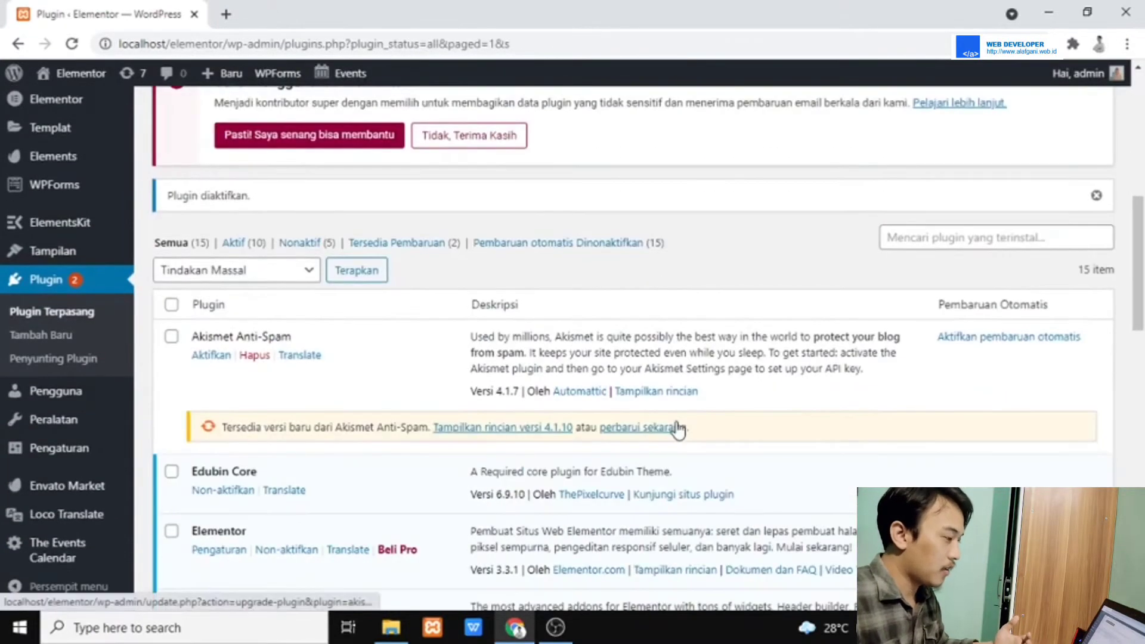
scroll(680, 396, "down", 3)
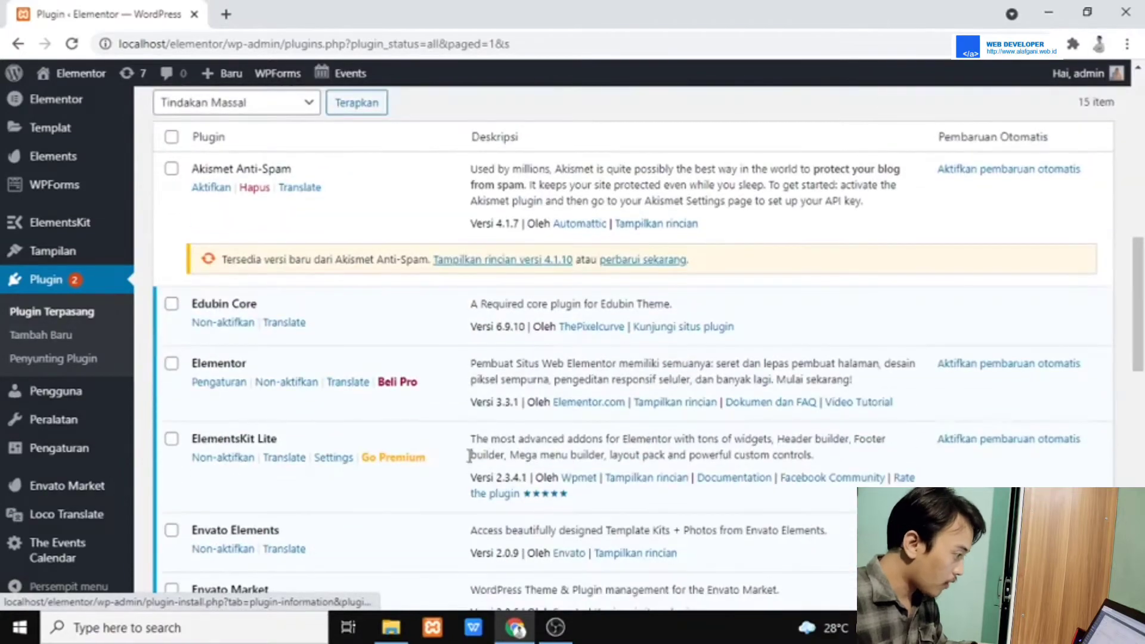
scroll(686, 365, "down", 4)
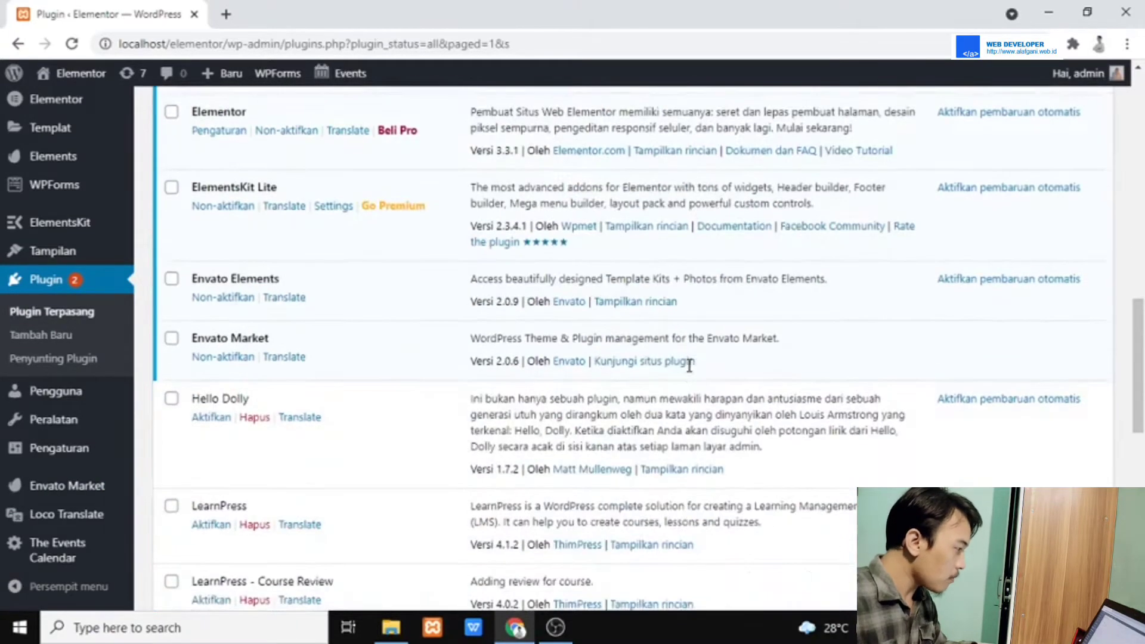
scroll(689, 365, "up", 4)
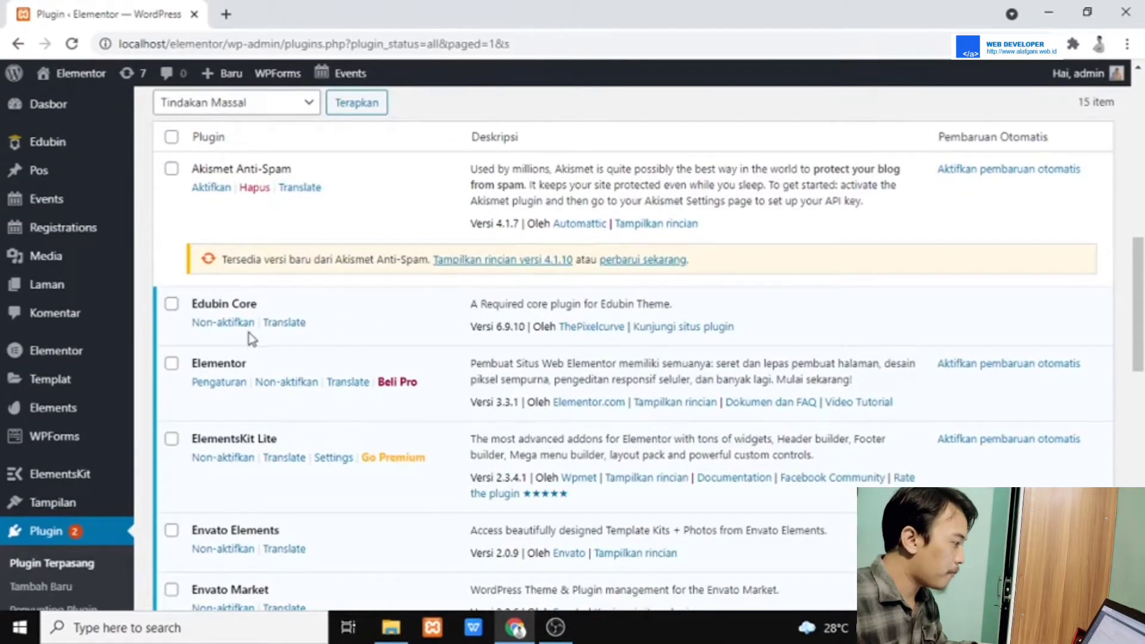
scroll(316, 365, "down", 3)
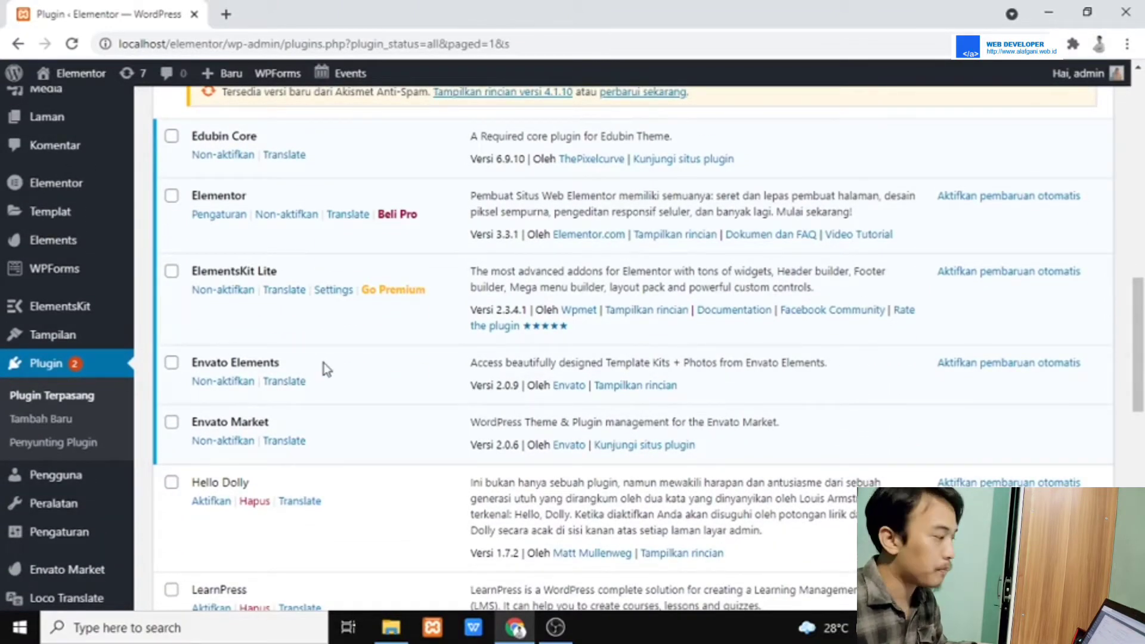
scroll(452, 389, "up", 5)
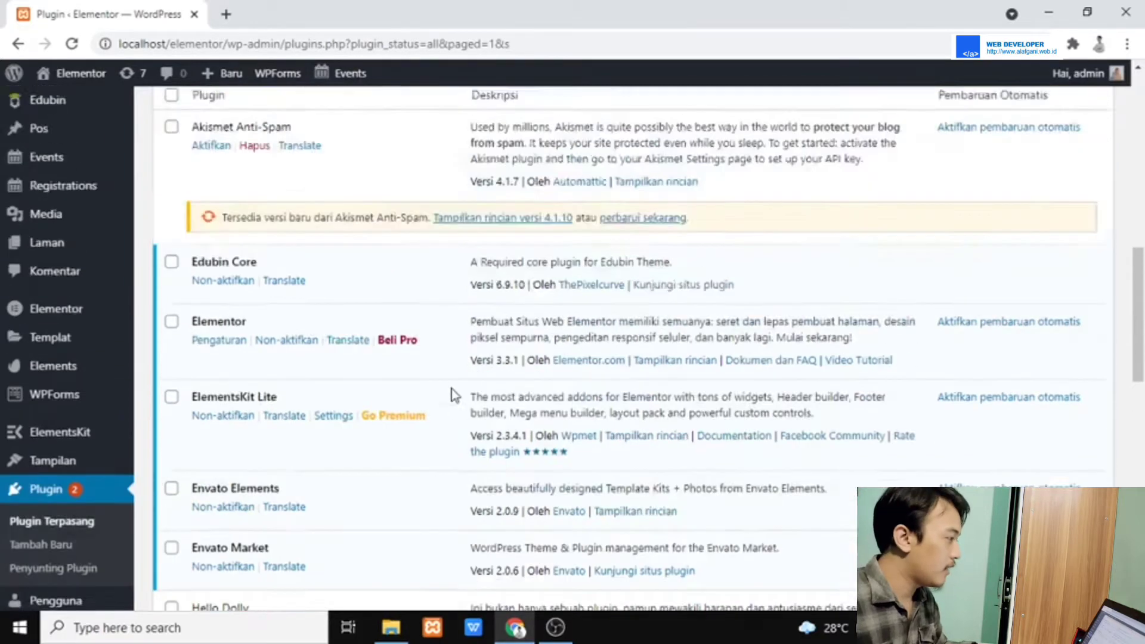
- Create a new page titled "landingecourse" and publish it
mouse_move(28, 292)
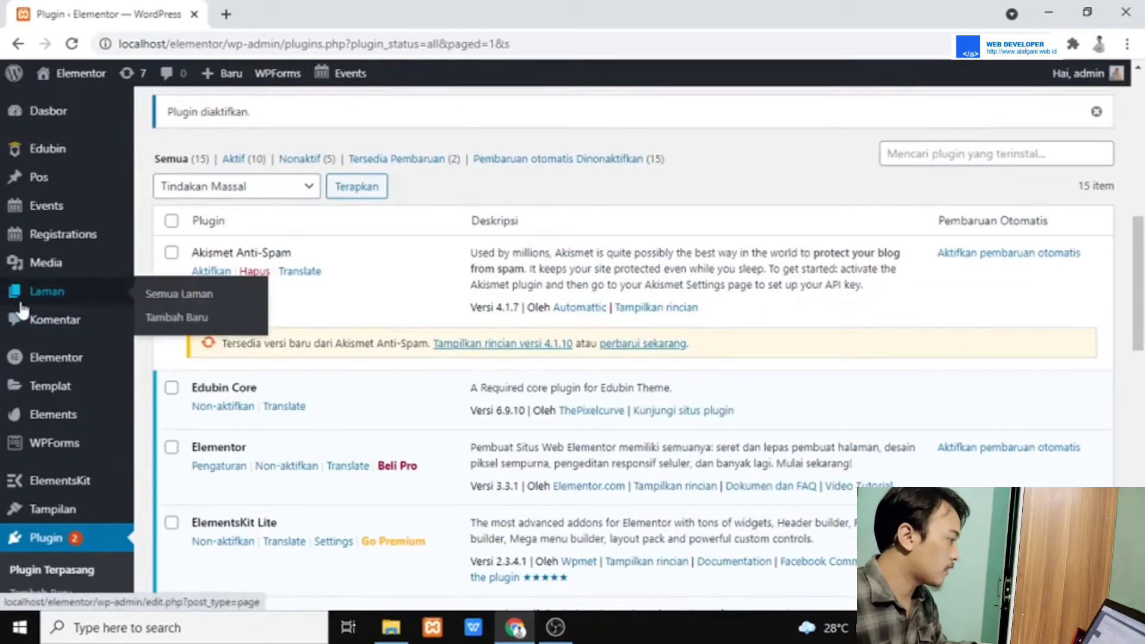
left_click(188, 320)
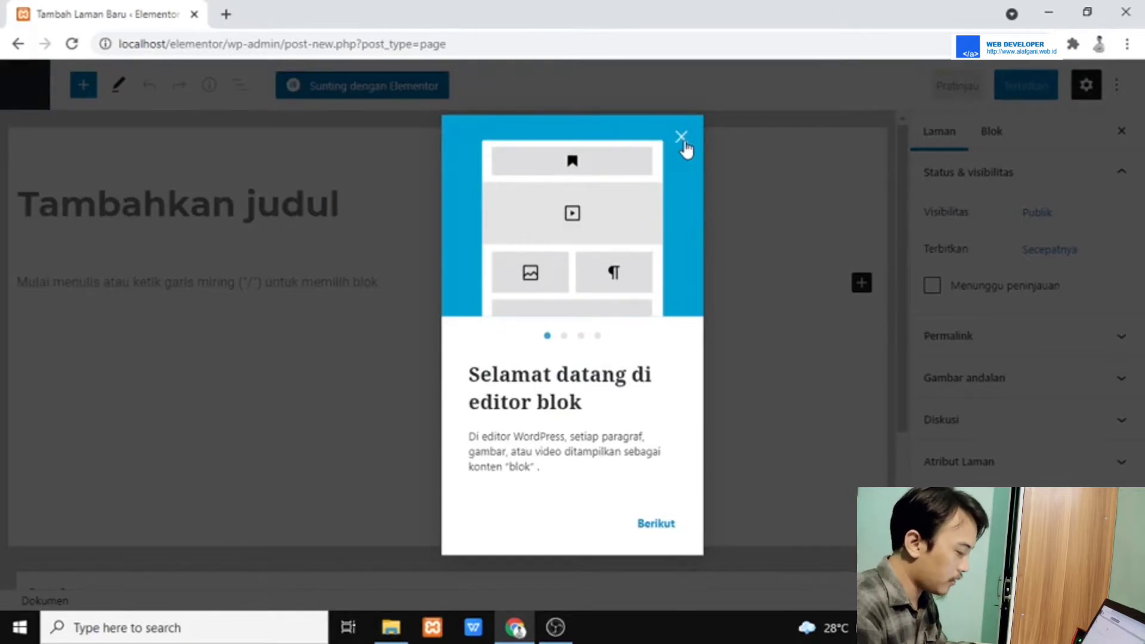
left_click(680, 137)
left_click(141, 219)
type("landingecours")
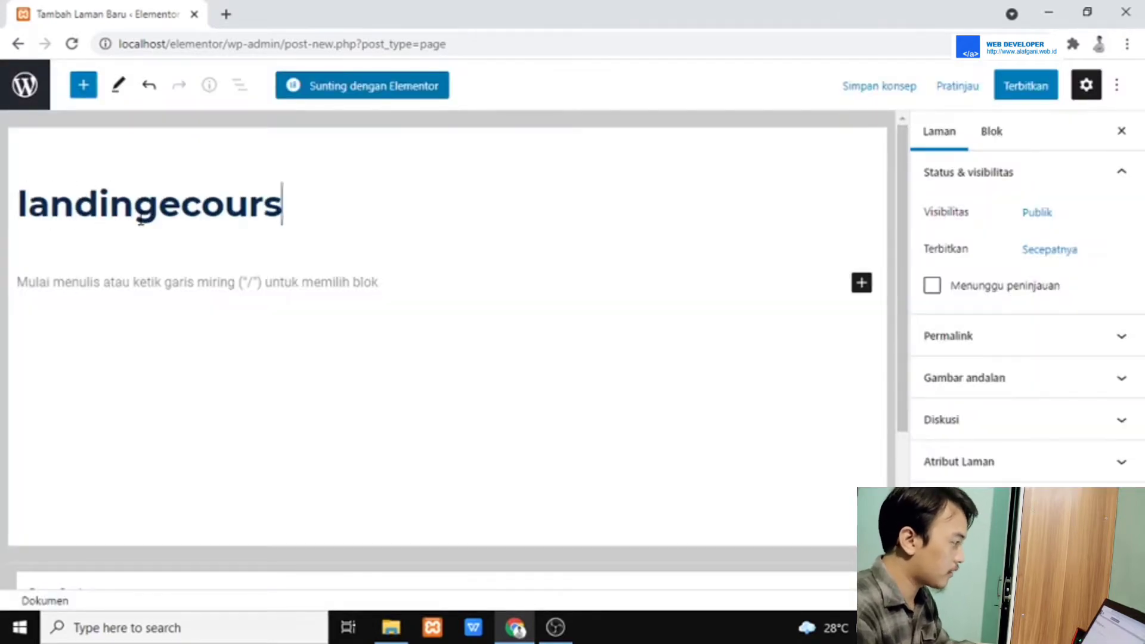
type("e")
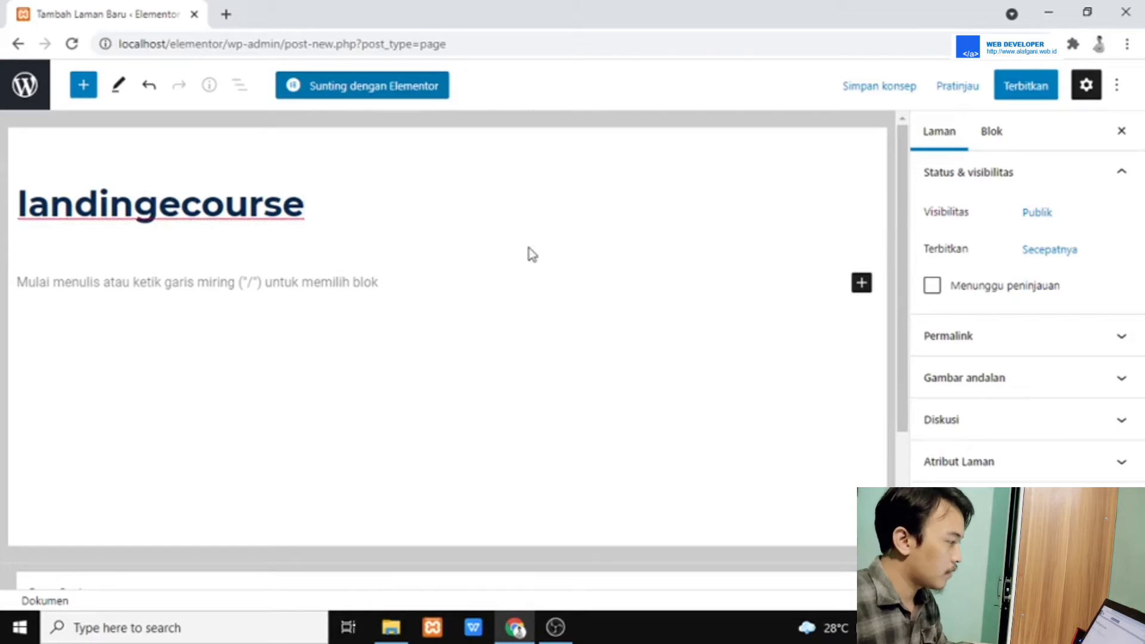
left_click(1035, 105)
left_click(964, 95)
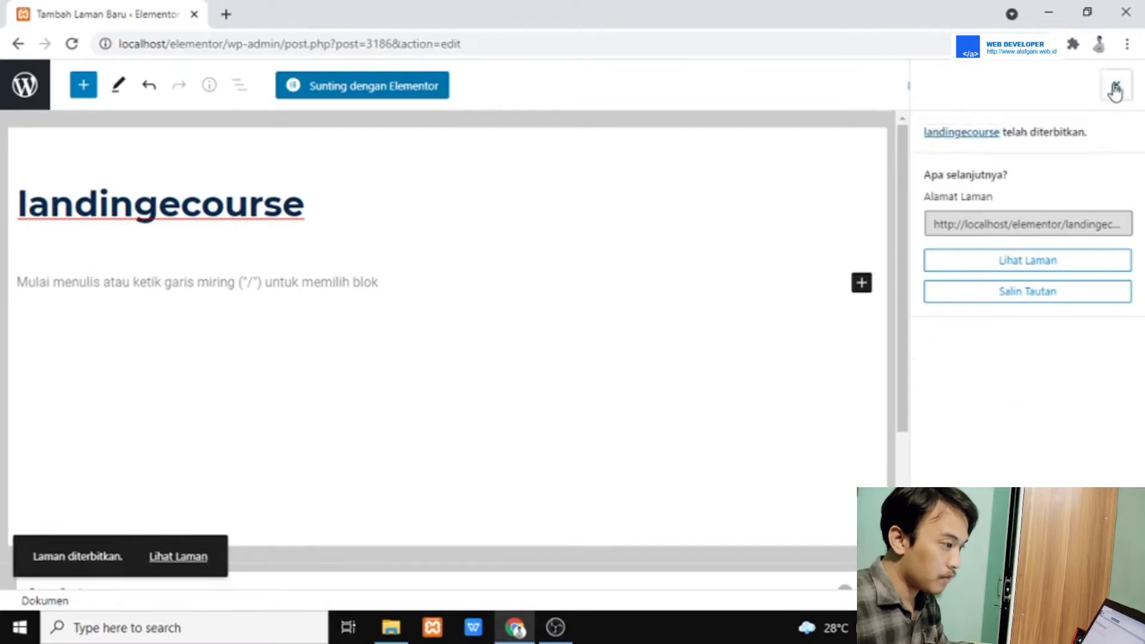
left_click(1114, 90)
- Set the page template to Kanvas Elementor in the page attributes and update the page
left_click(1032, 474)
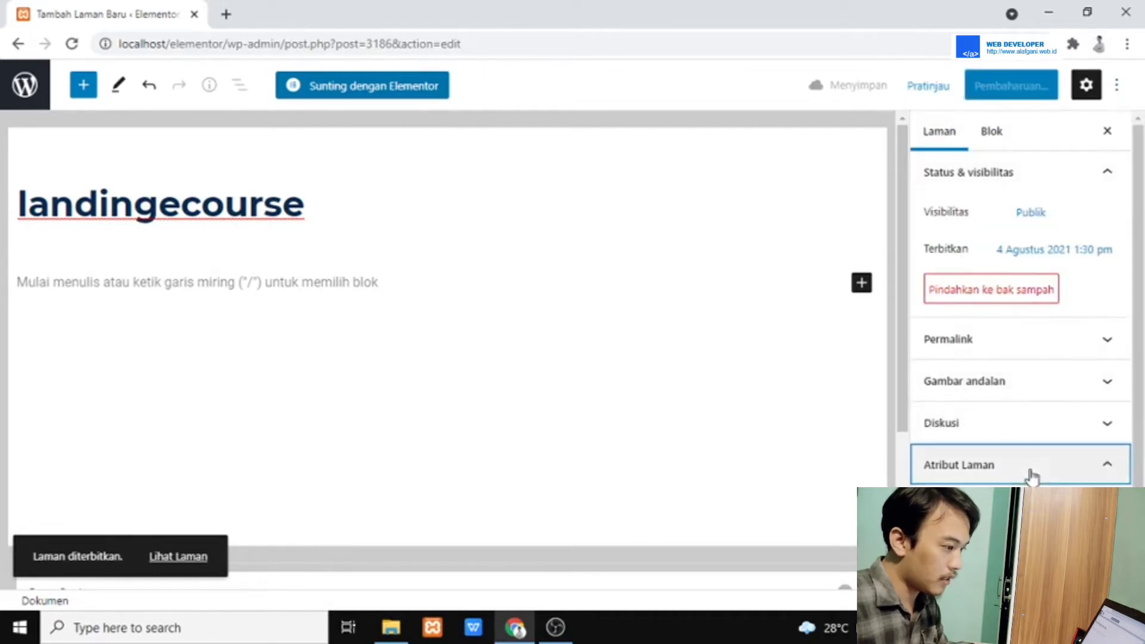
left_click(1006, 453)
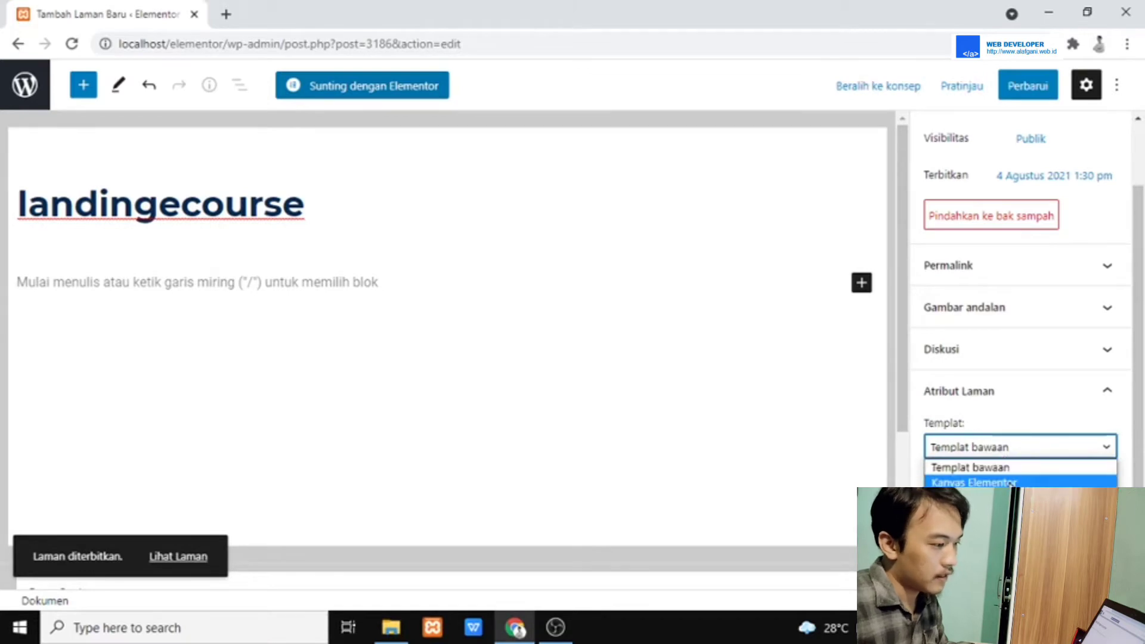
left_click(1008, 482)
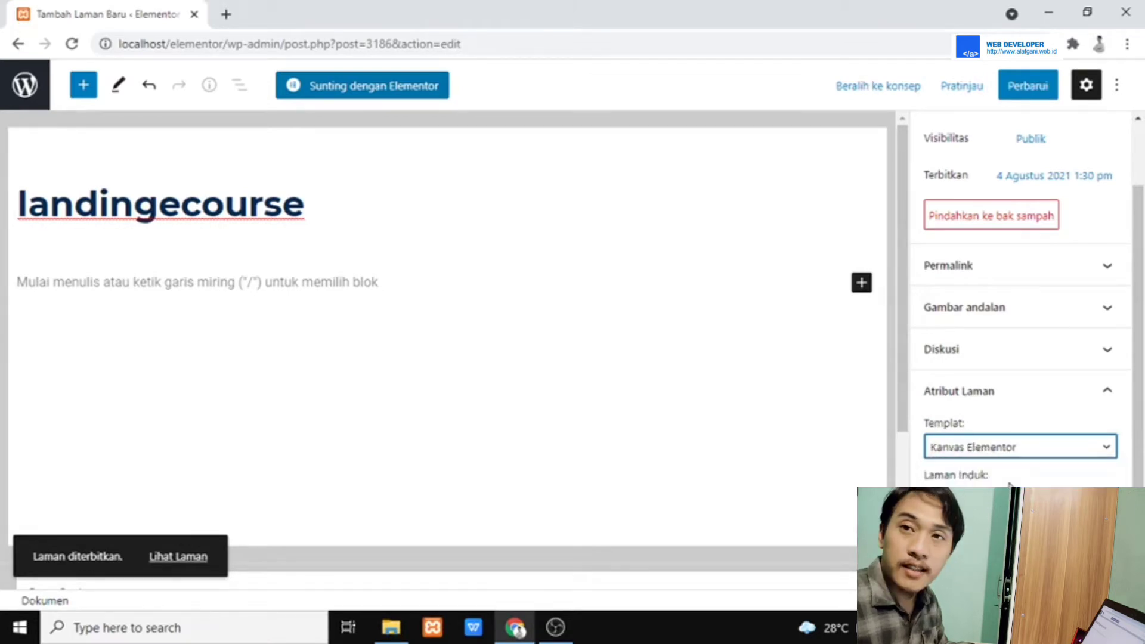
left_click(1029, 85)
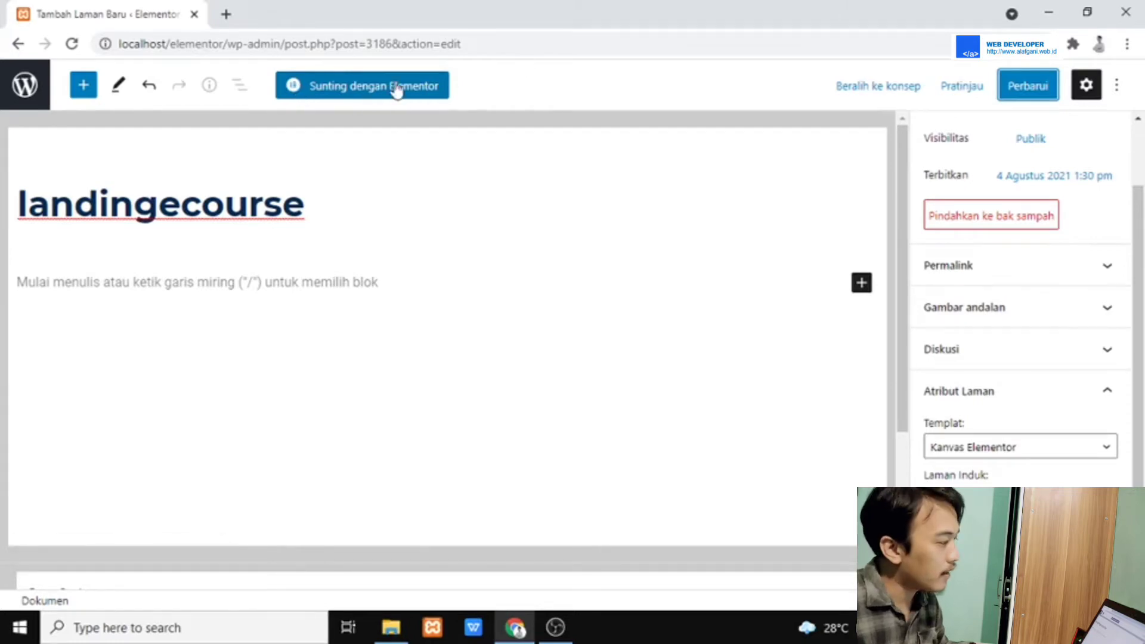
- Open the landingecourse page for editing with Elementor and bring up the ElementsKit page template library
left_click(329, 92)
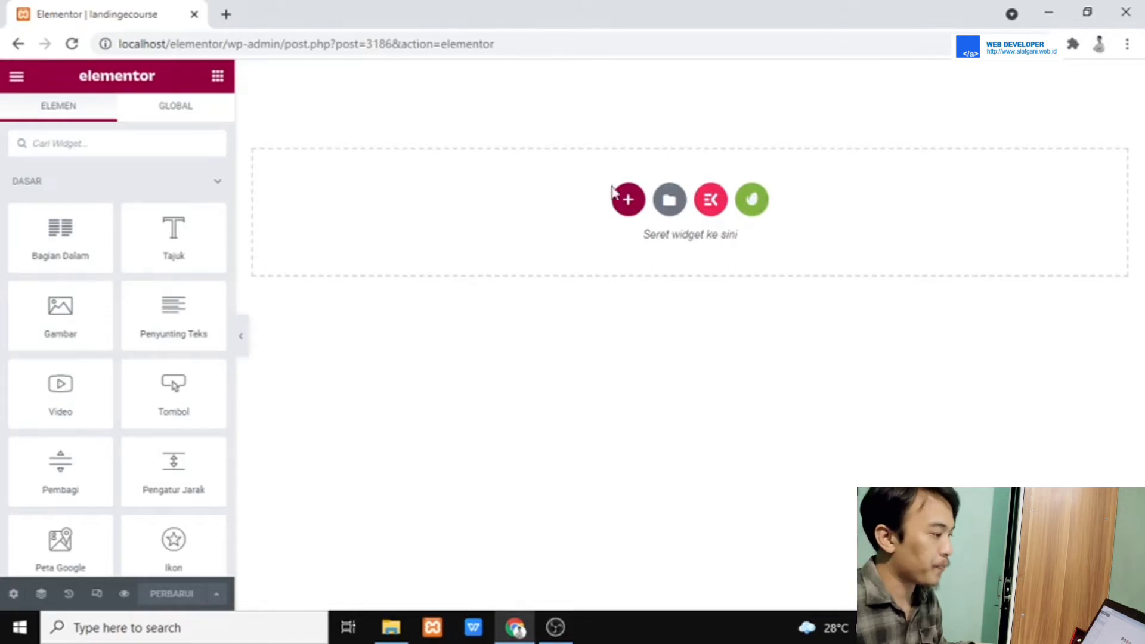
left_click(718, 211)
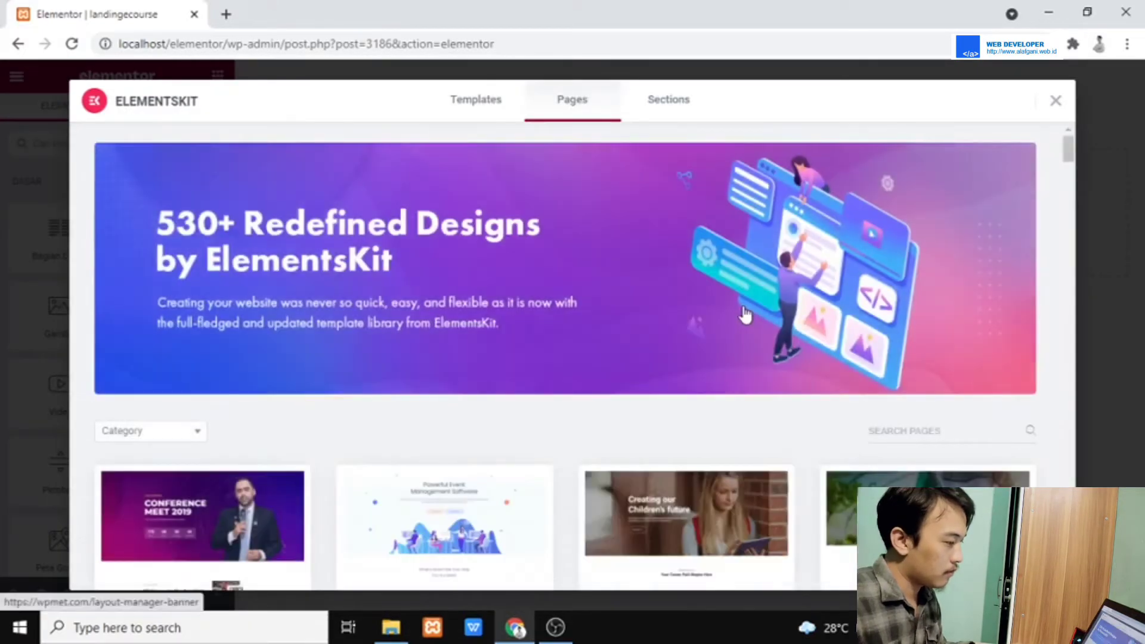
- Find the "Agency – Home Page 3" template among the ElementsKit pages, preview it and insert it into the page
scroll(426, 286, "down", 10)
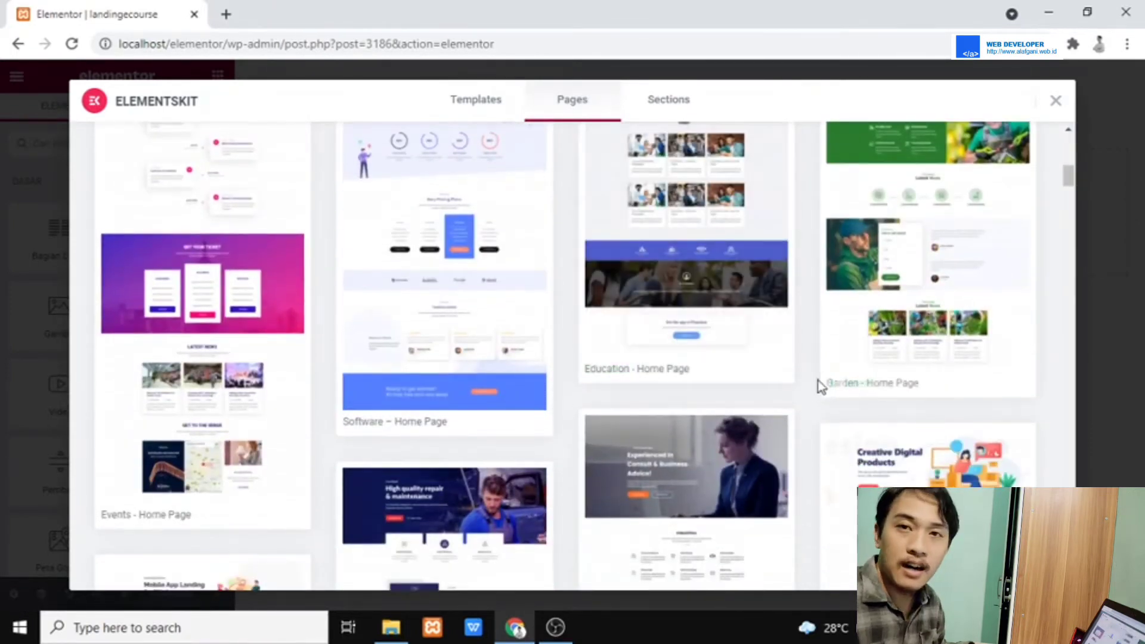
scroll(822, 410, "down", 4)
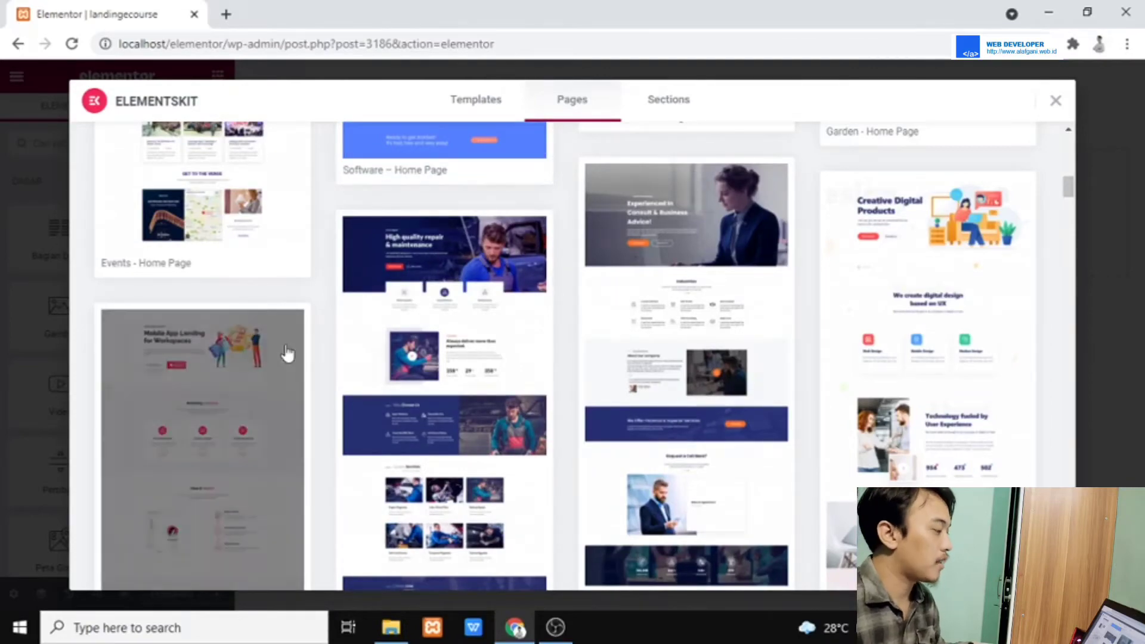
scroll(772, 328, "down", 5)
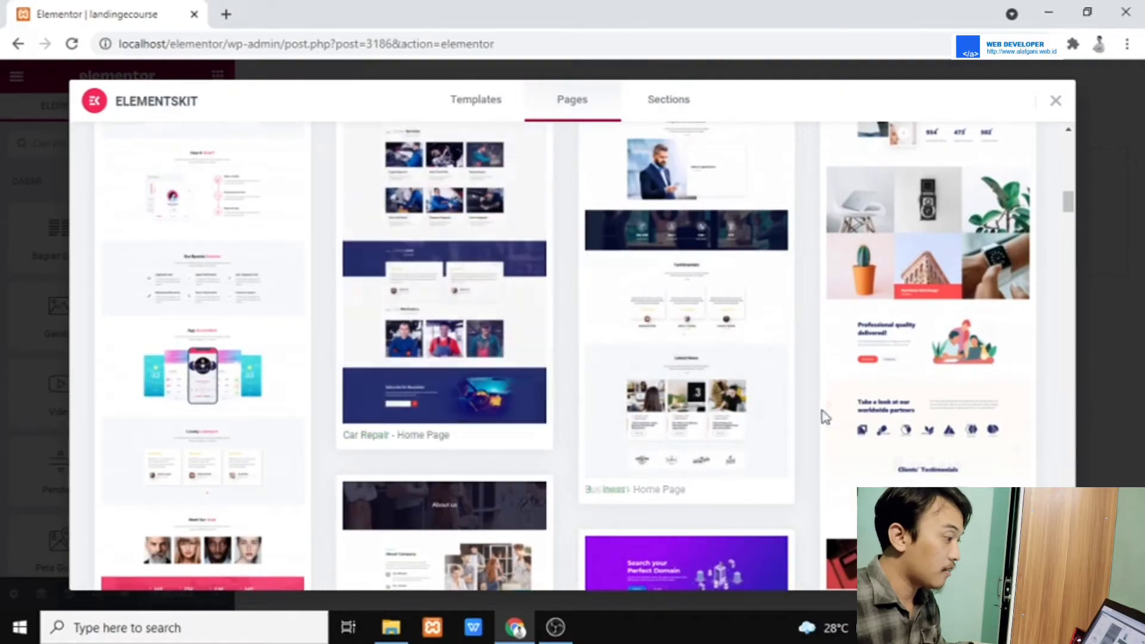
scroll(925, 404, "down", 5)
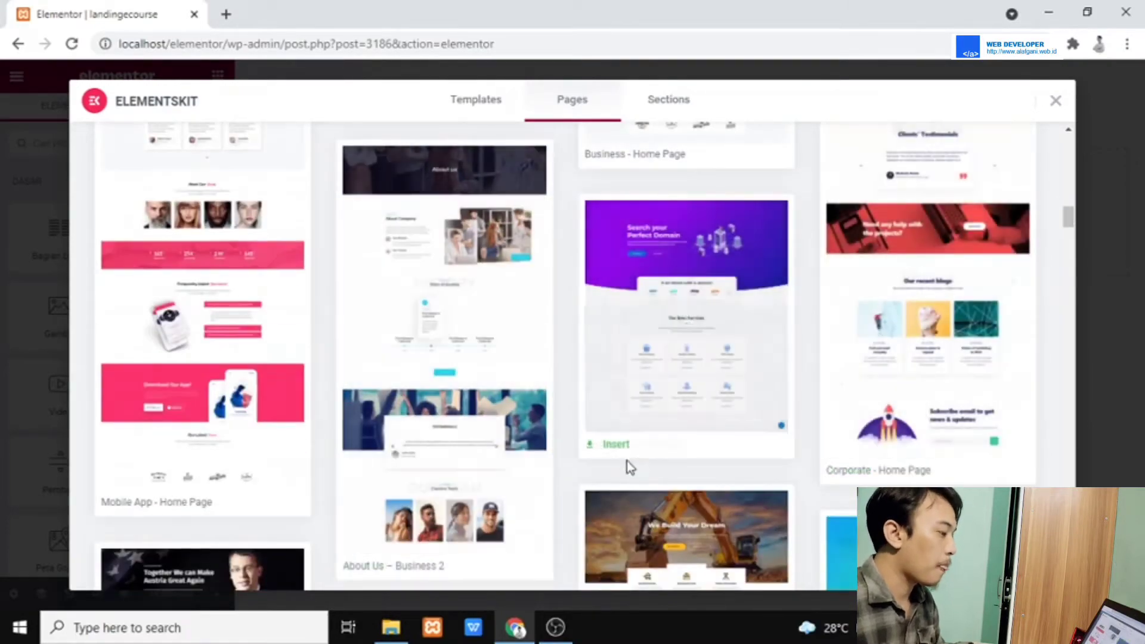
scroll(662, 411, "up", 5)
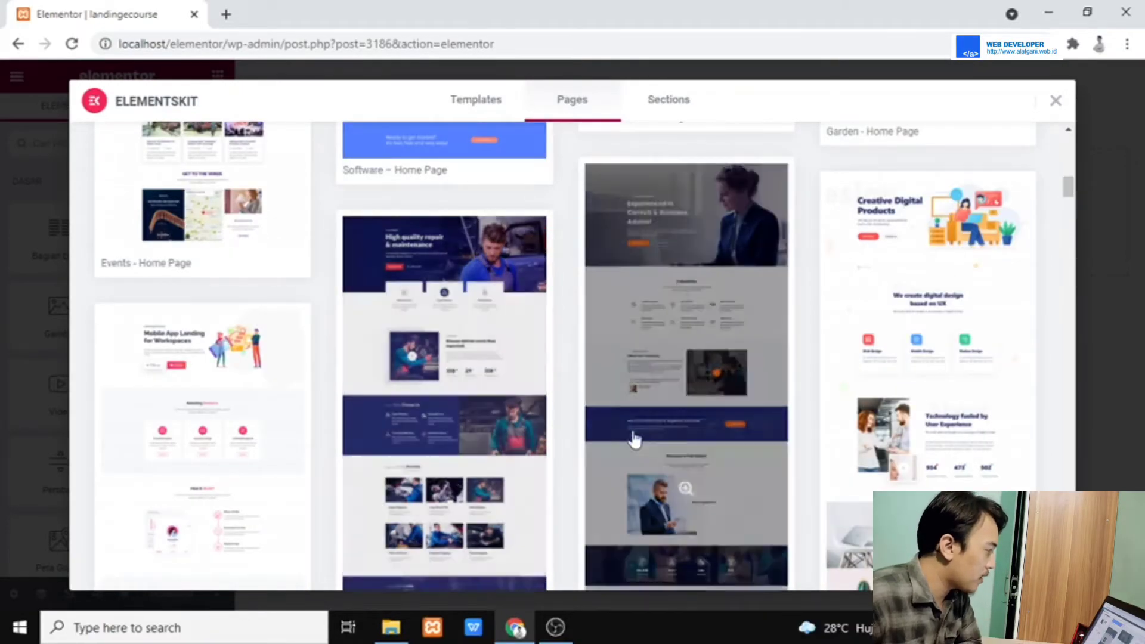
scroll(661, 441, "up", 4)
scroll(668, 442, "up", 1)
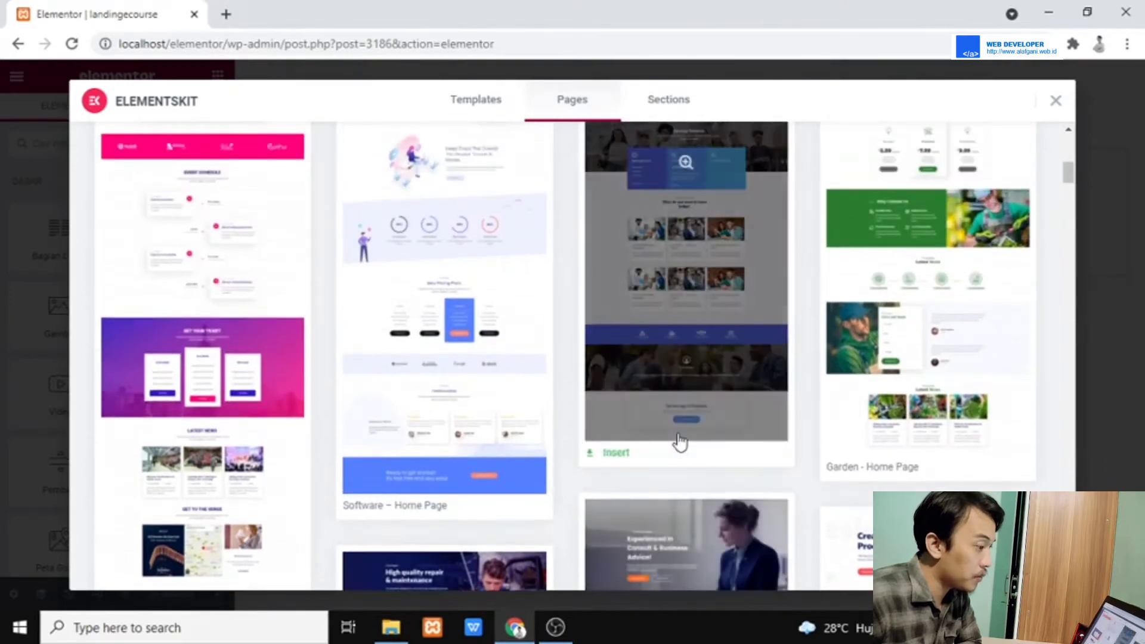
scroll(680, 442, "down", 2)
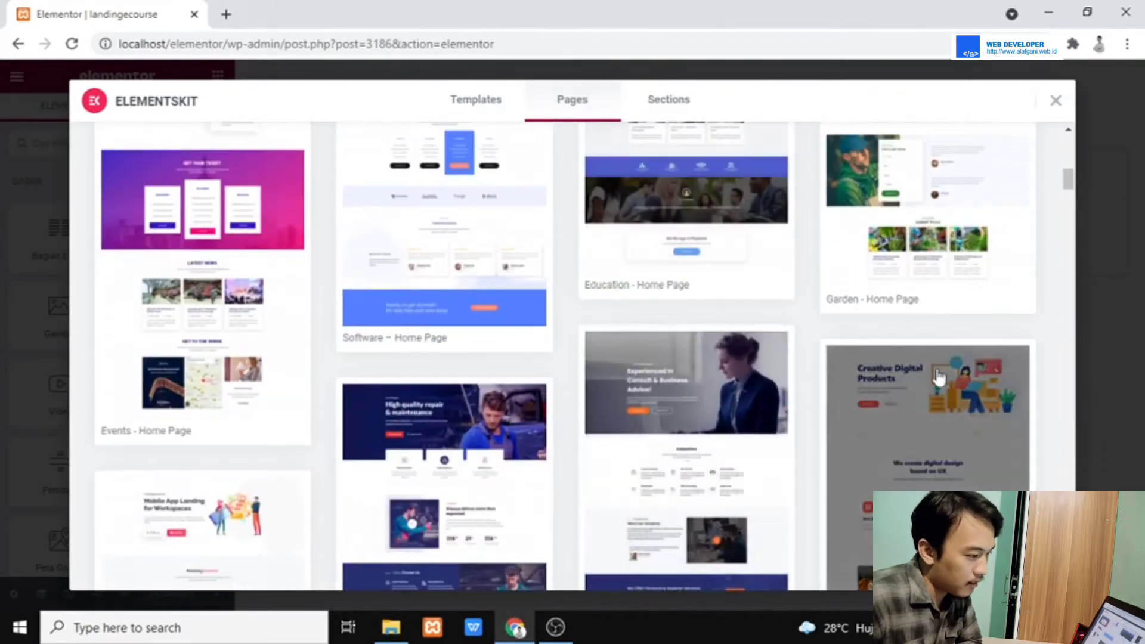
scroll(954, 369, "down", 3)
scroll(511, 352, "down", 1)
scroll(511, 352, "down", 3)
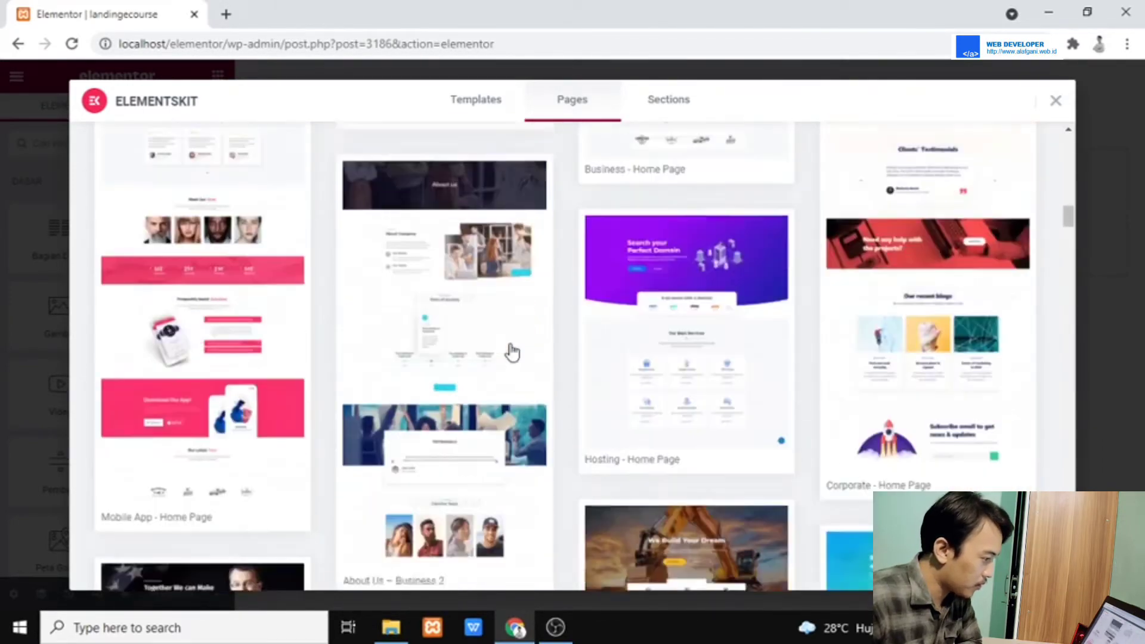
scroll(873, 375, "down", 1)
scroll(605, 357, "down", 4)
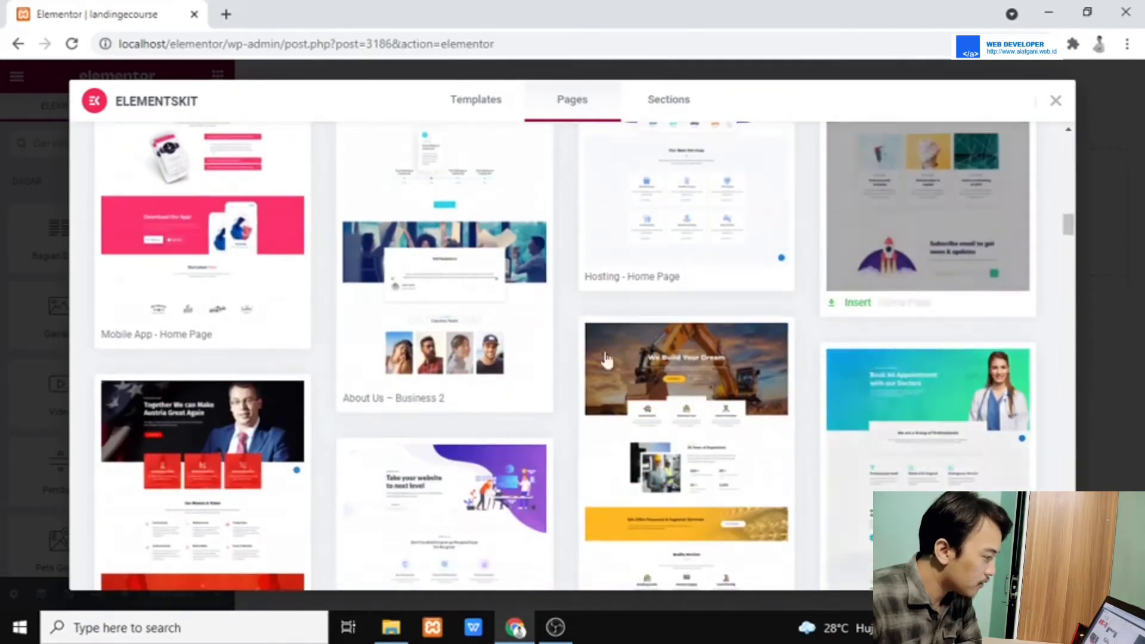
scroll(856, 309, "down", 2)
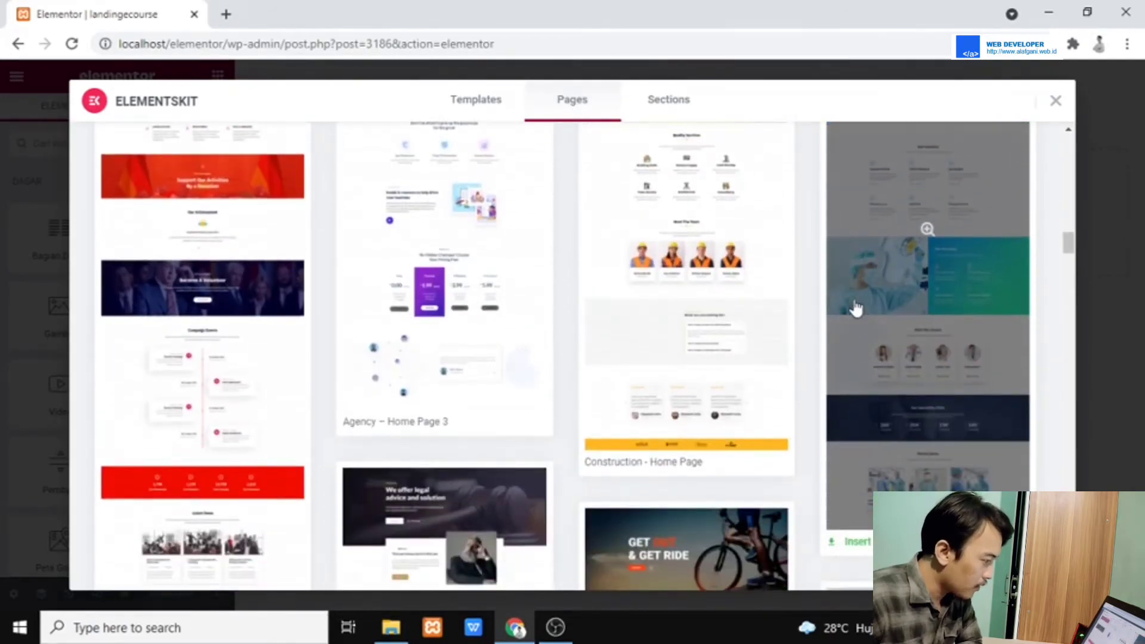
scroll(851, 309, "up", 1)
left_click(505, 175)
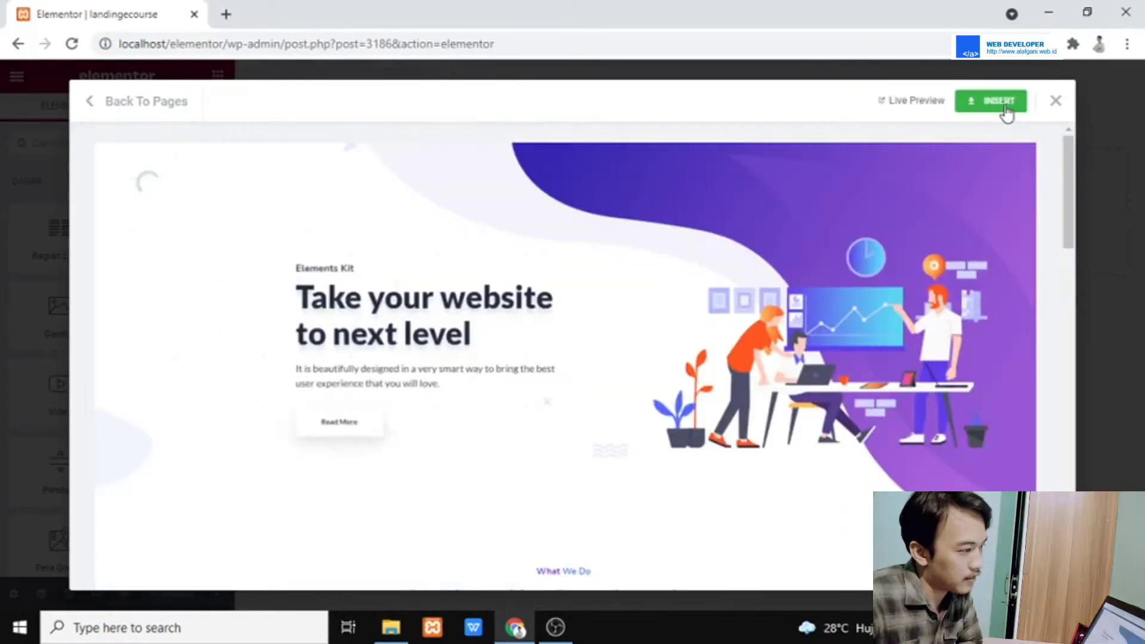
left_click(1006, 111)
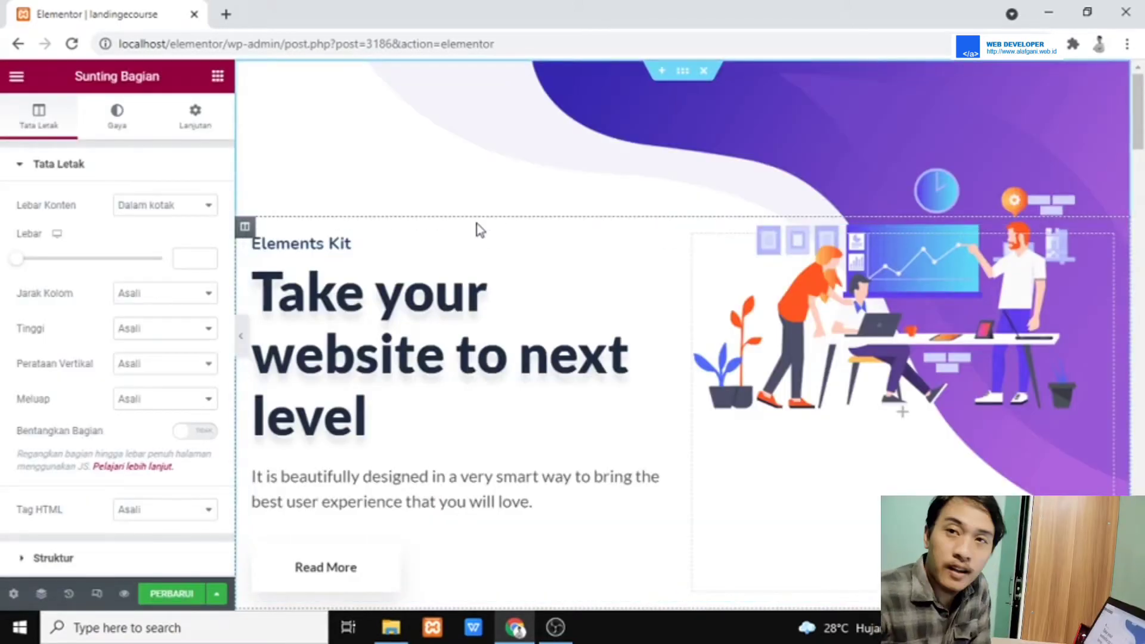
- Review the inserted template from the hero through services, recent work, pricing and testimonials to the blog section, checking which sections suit the landing page
scroll(477, 223, "down", 3)
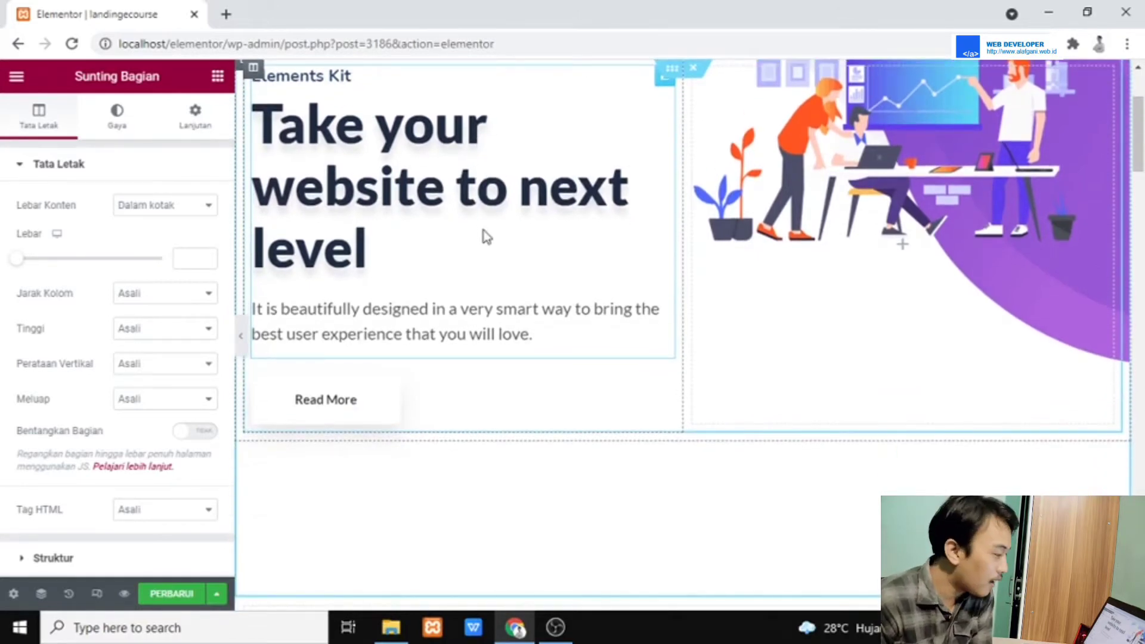
scroll(487, 236, "down", 3)
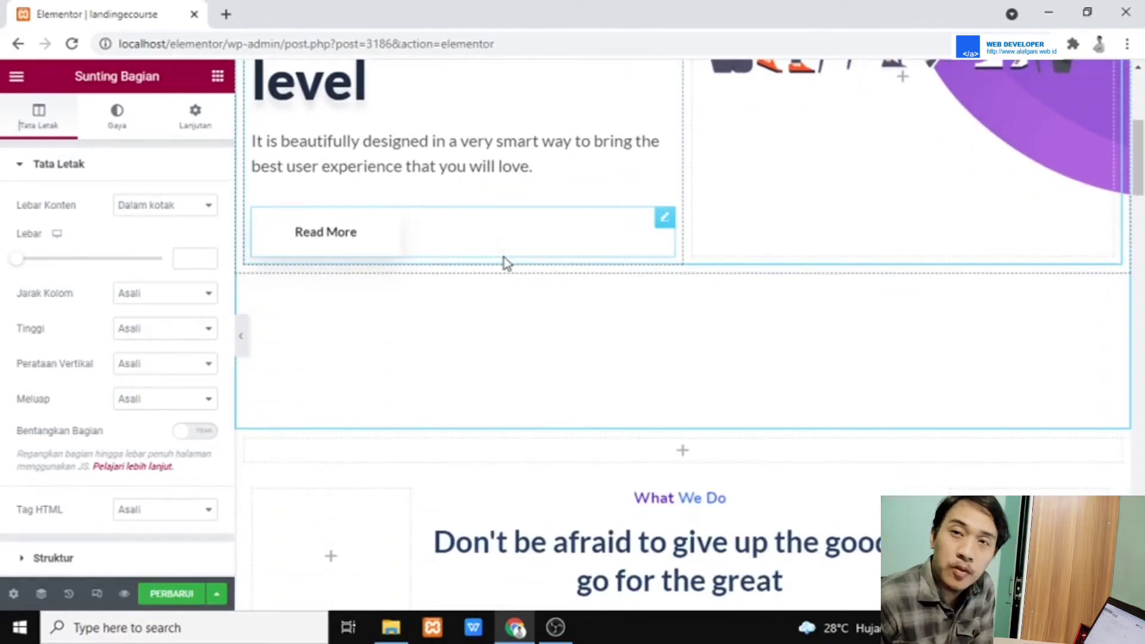
scroll(714, 352, "up", 6)
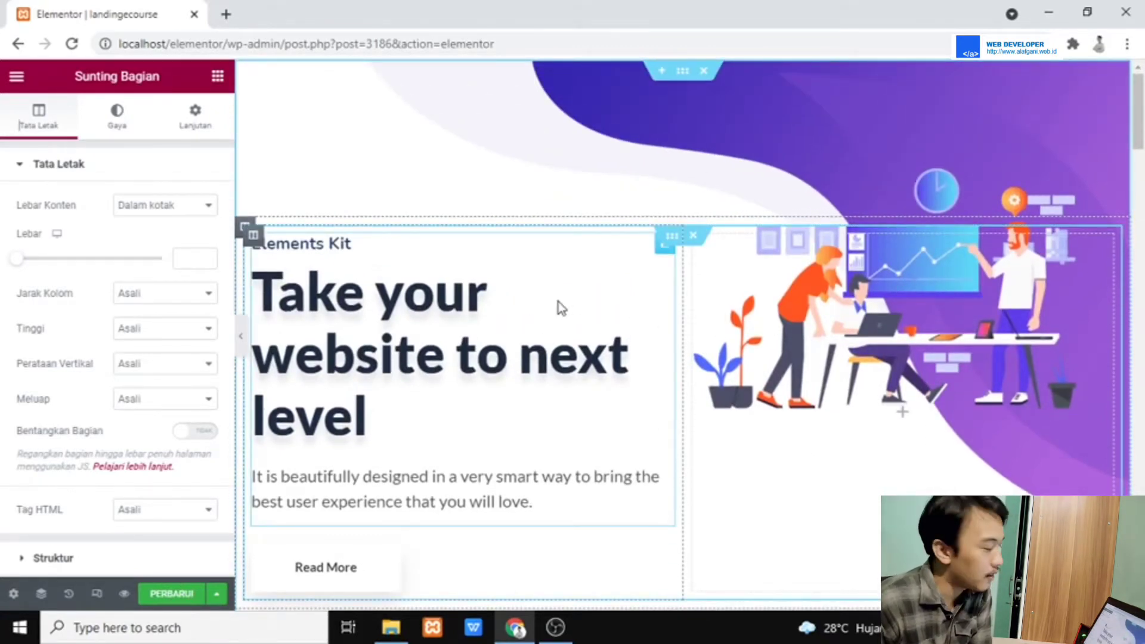
scroll(558, 301, "down", 6)
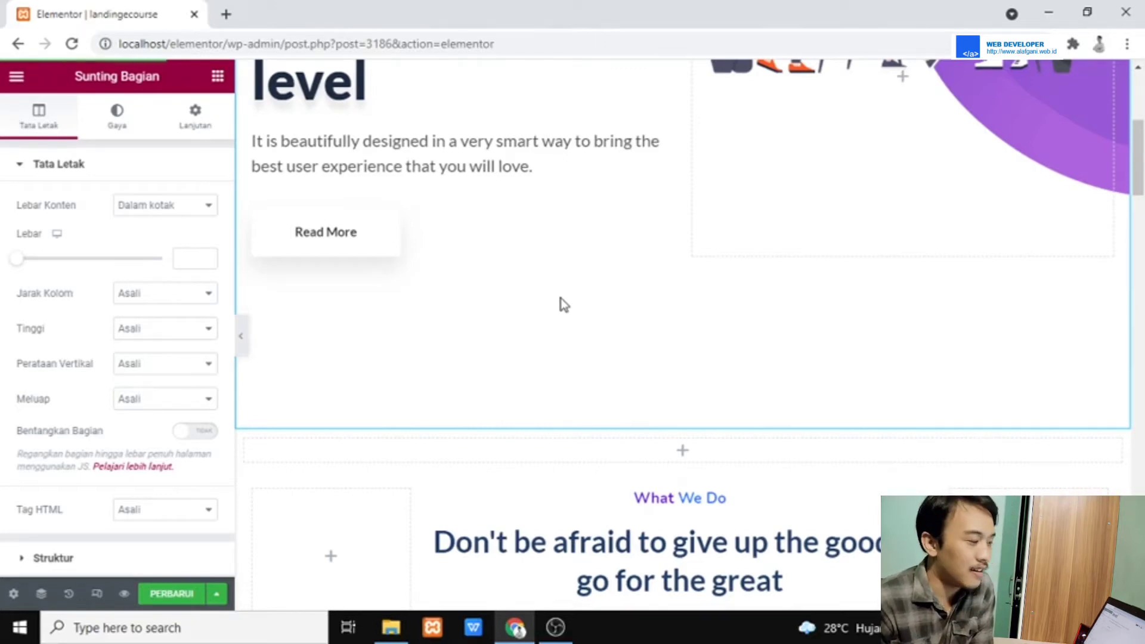
scroll(564, 305, "up", 6)
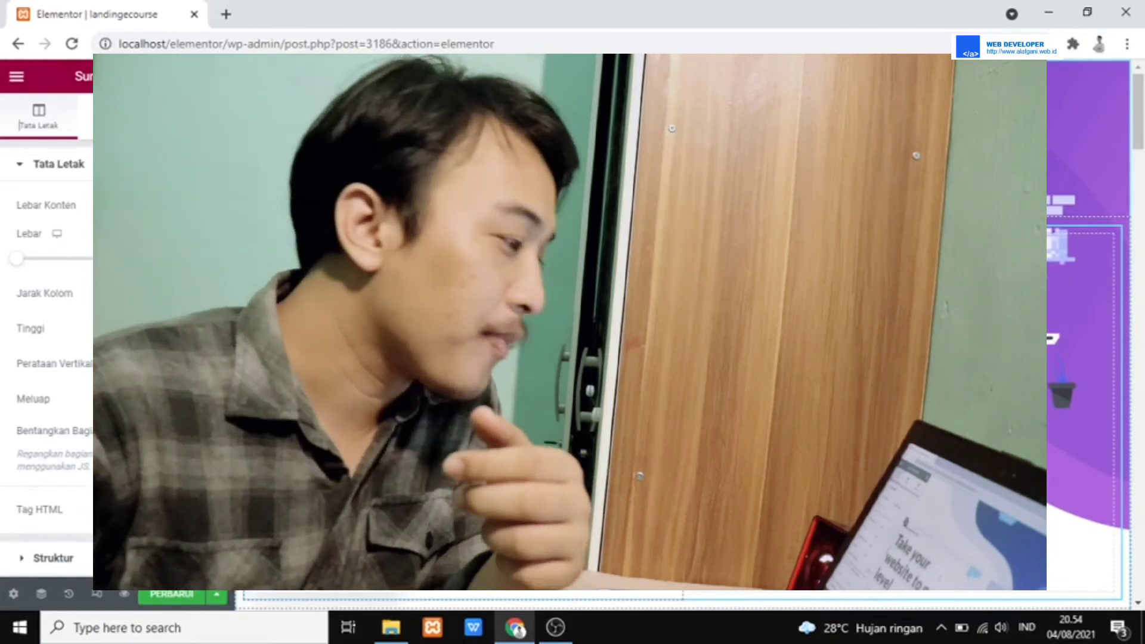
scroll(563, 292, "down", 10)
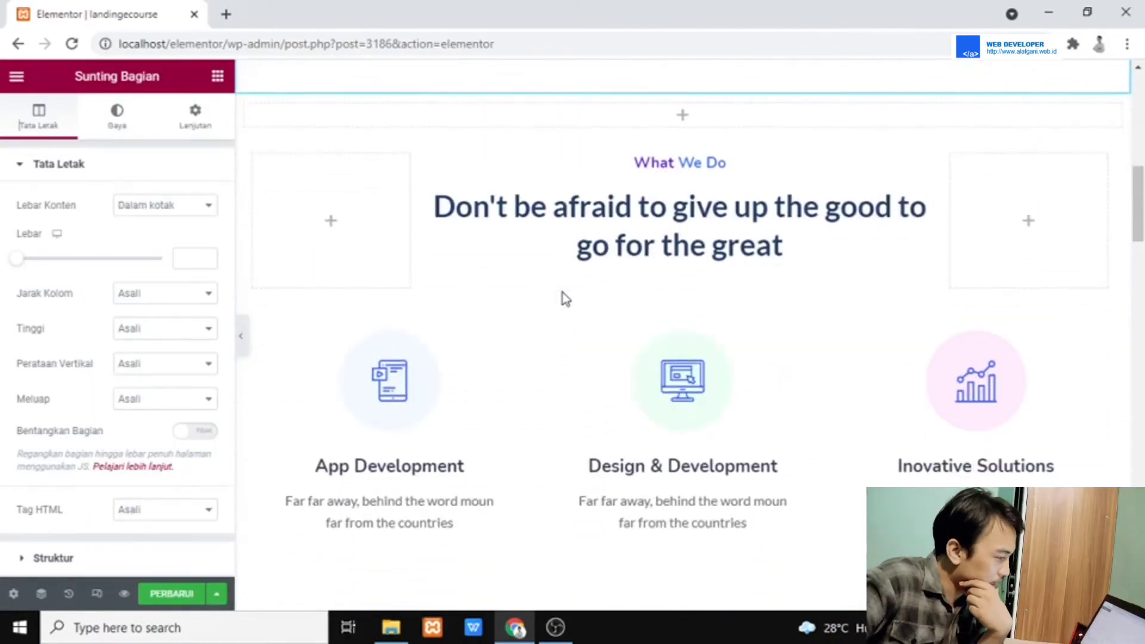
scroll(649, 416, "down", 15)
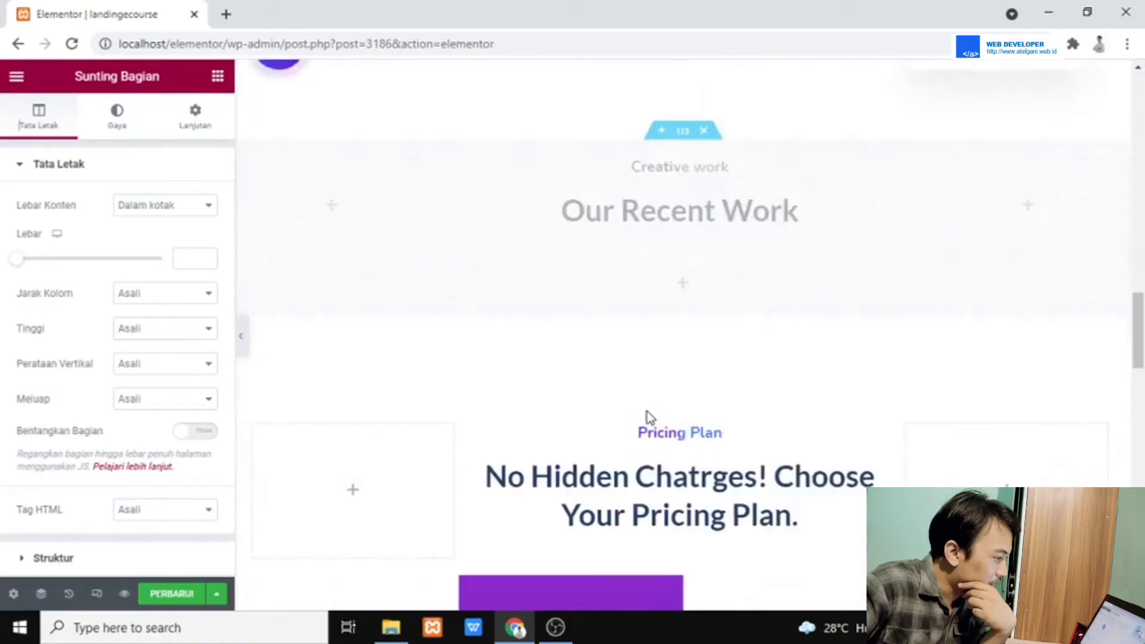
scroll(717, 296, "down", 7)
scroll(669, 338, "up", 6)
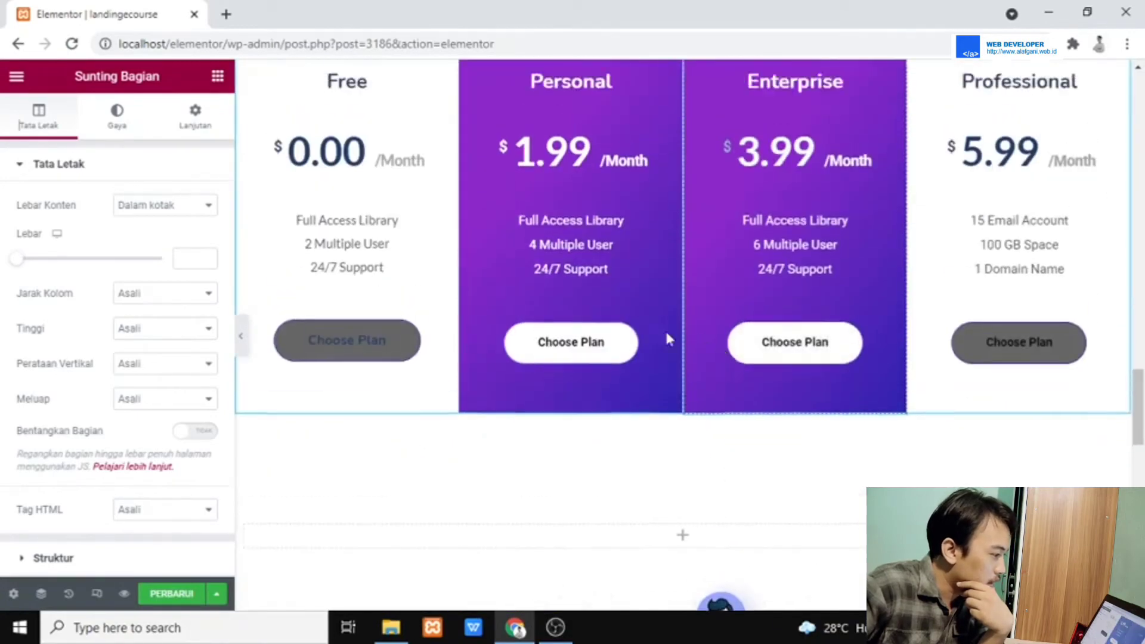
scroll(652, 340, "up", 3)
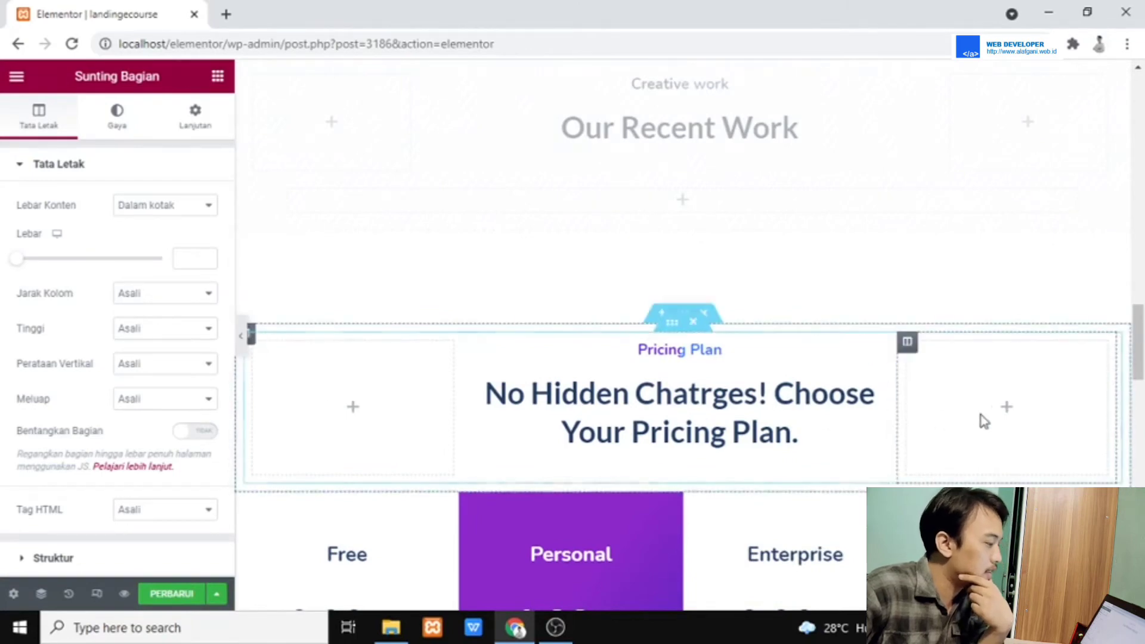
scroll(389, 409, "down", 3)
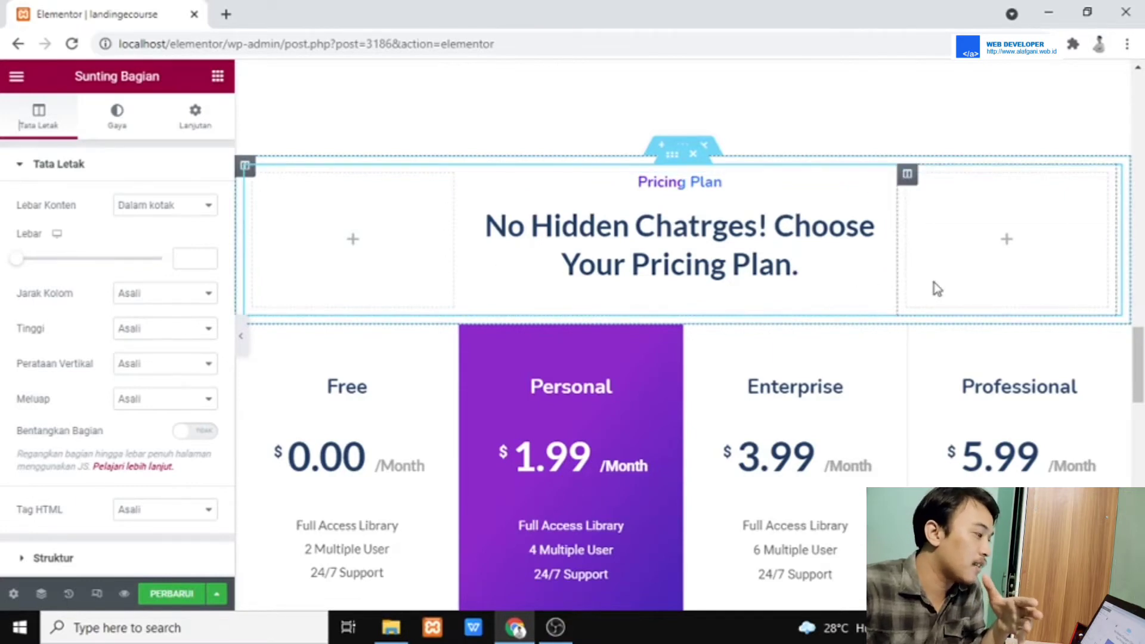
scroll(686, 237, "down", 2)
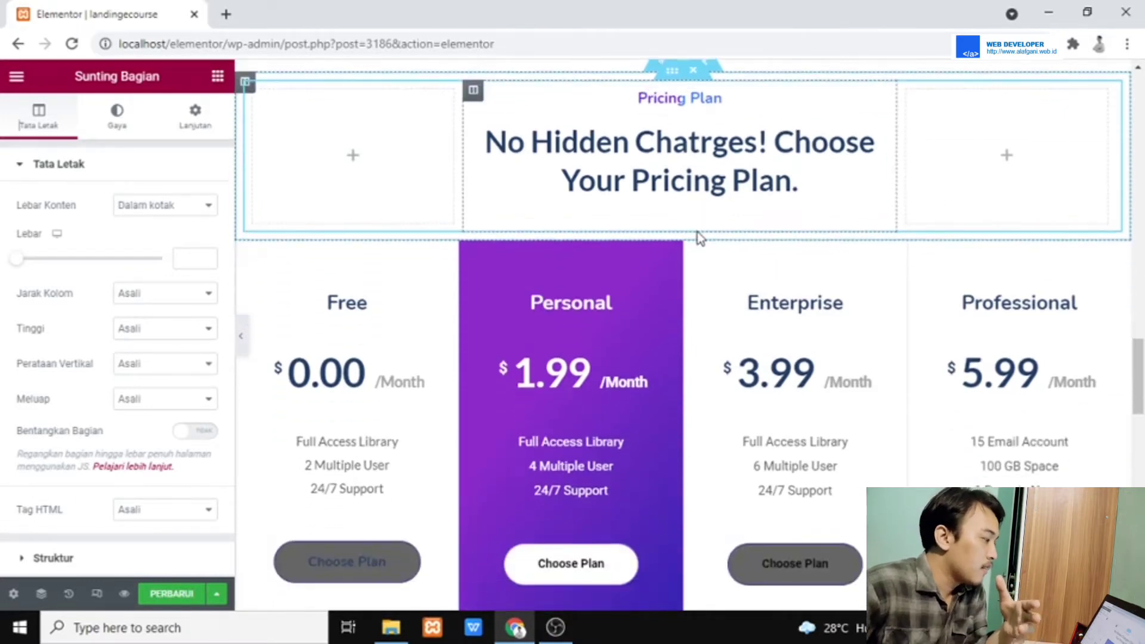
scroll(716, 239, "down", 5)
scroll(781, 257, "down", 3)
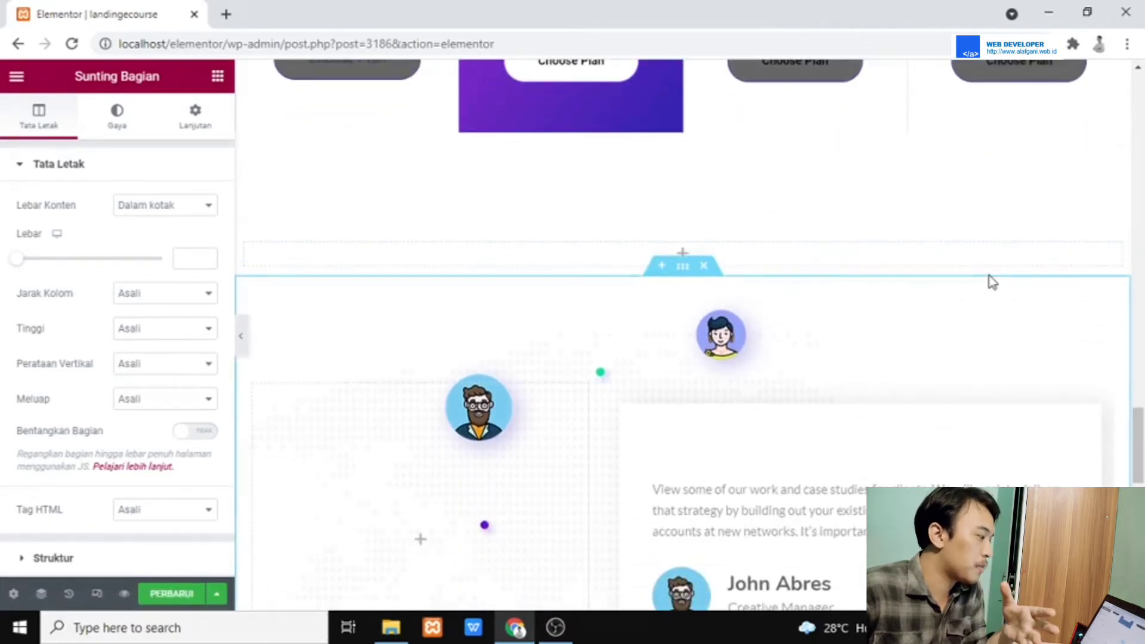
scroll(992, 281, "down", 6)
scroll(991, 281, "down", 4)
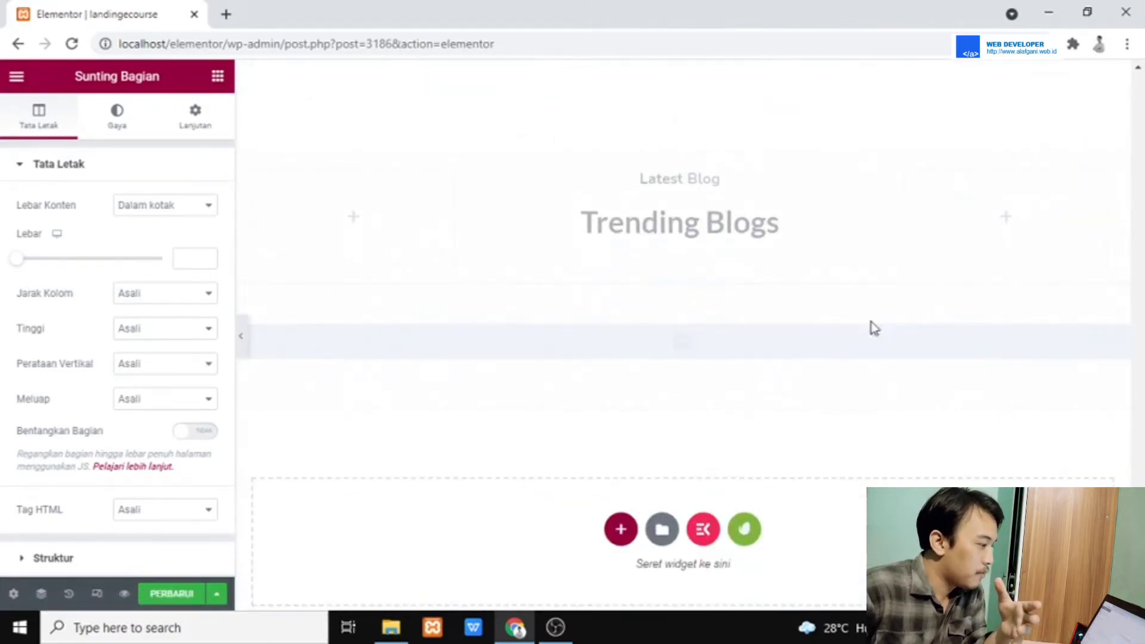
- Delete the "Pricing Plan" heading section and the four-column pricing table below it
scroll(703, 453, "up", 12)
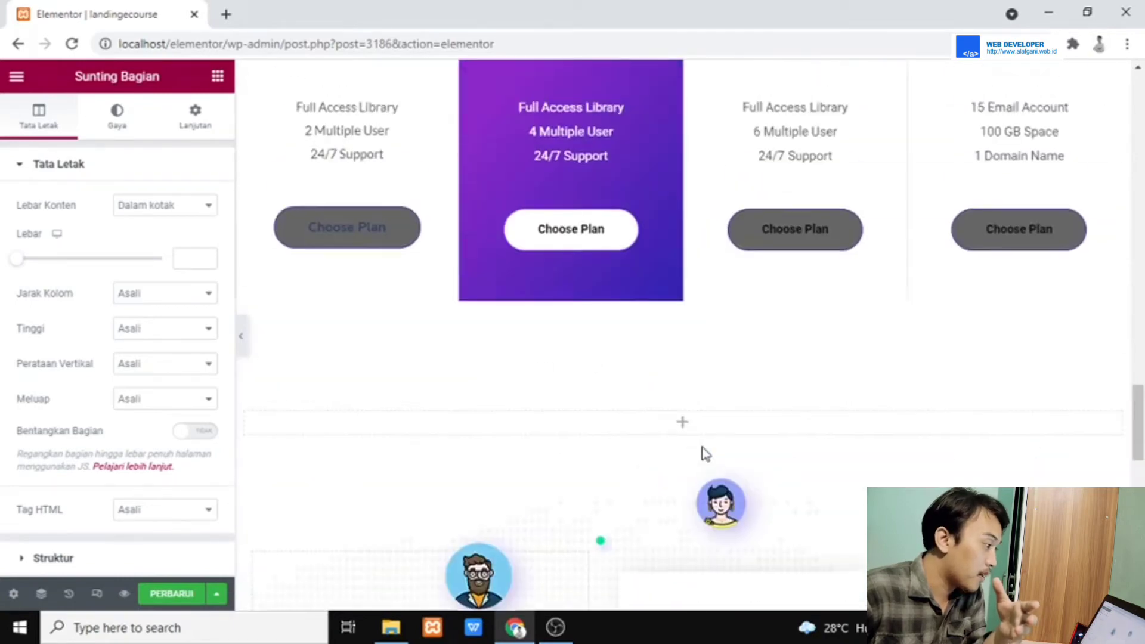
scroll(703, 453, "up", 7)
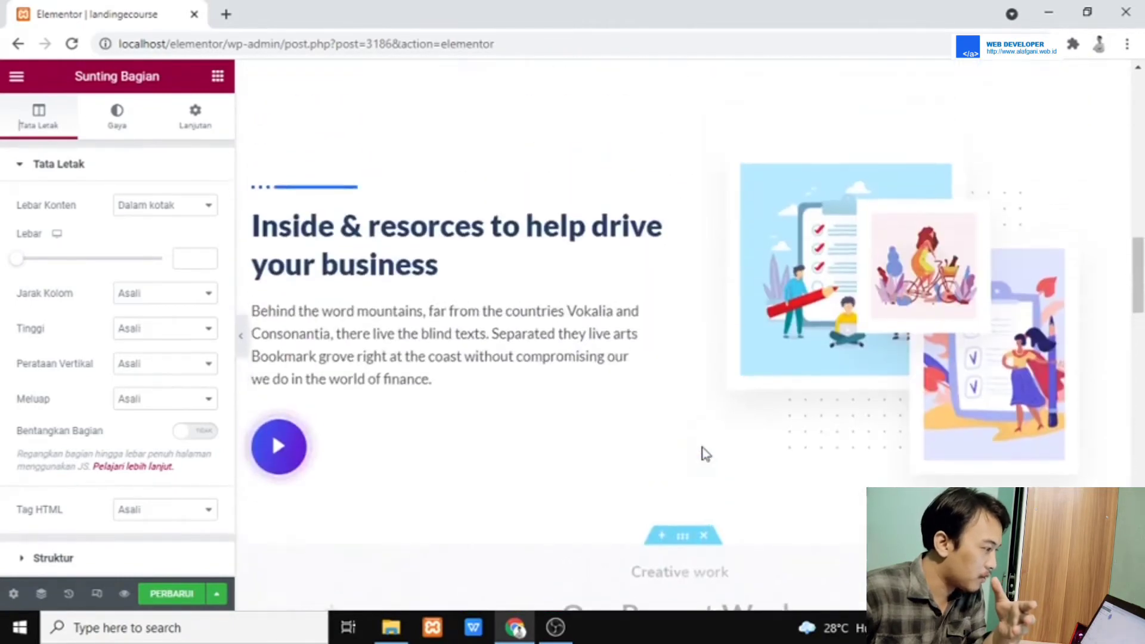
scroll(702, 453, "down", 7)
scroll(704, 453, "down", 3)
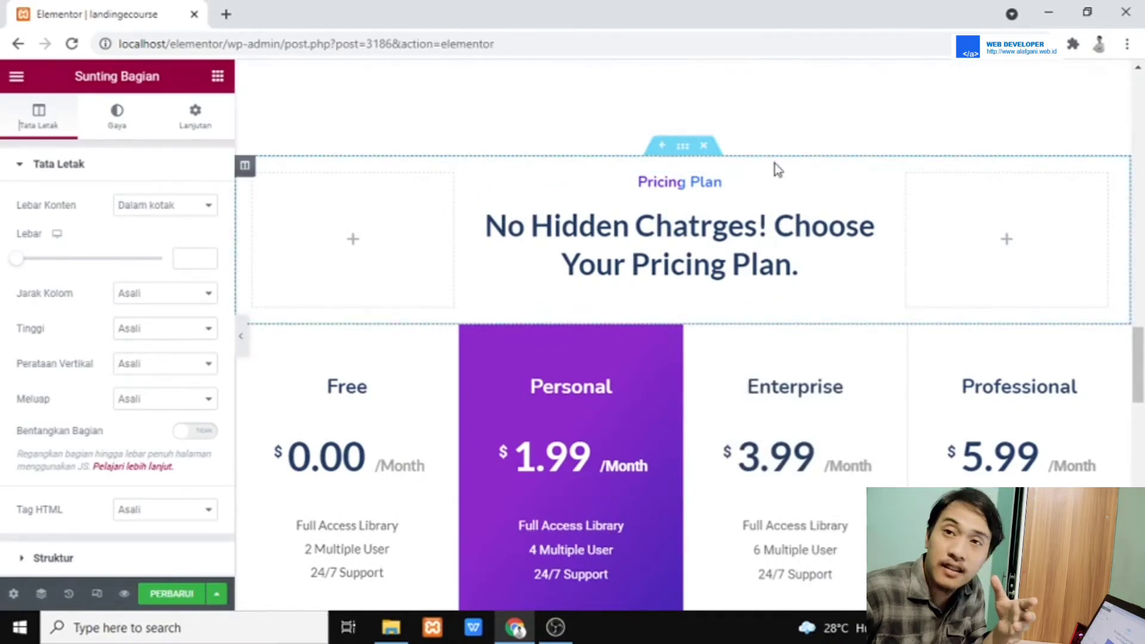
scroll(625, 400, "down", 3)
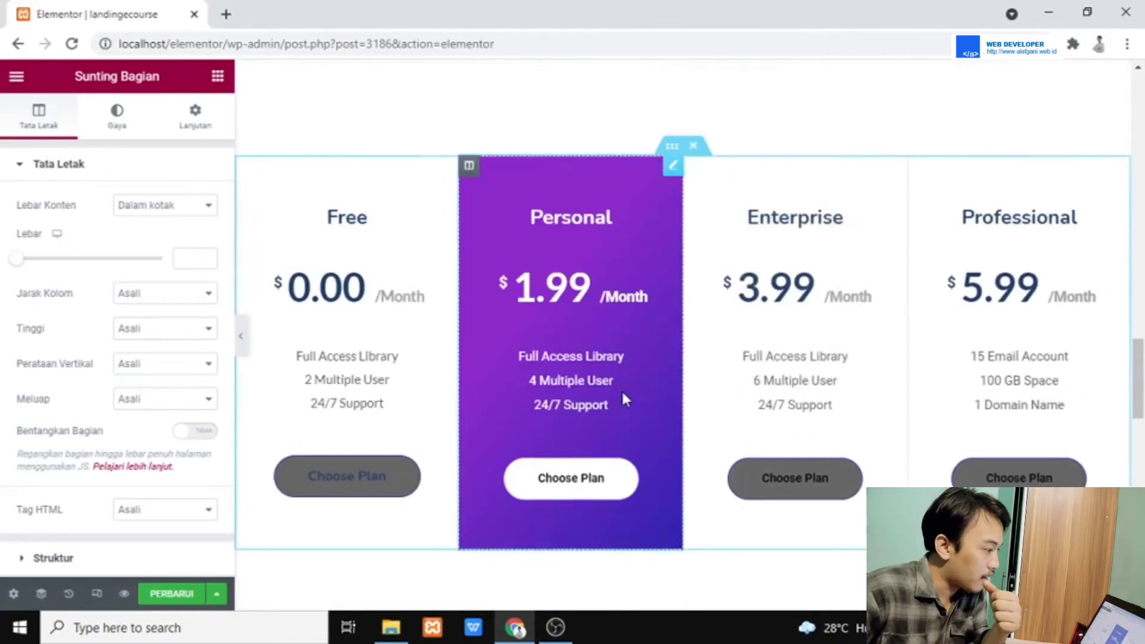
left_click(693, 147)
- Delete the "Latest Blog" heading section titled "Trending Blogs" near the end of the page
scroll(647, 342, "down", 10)
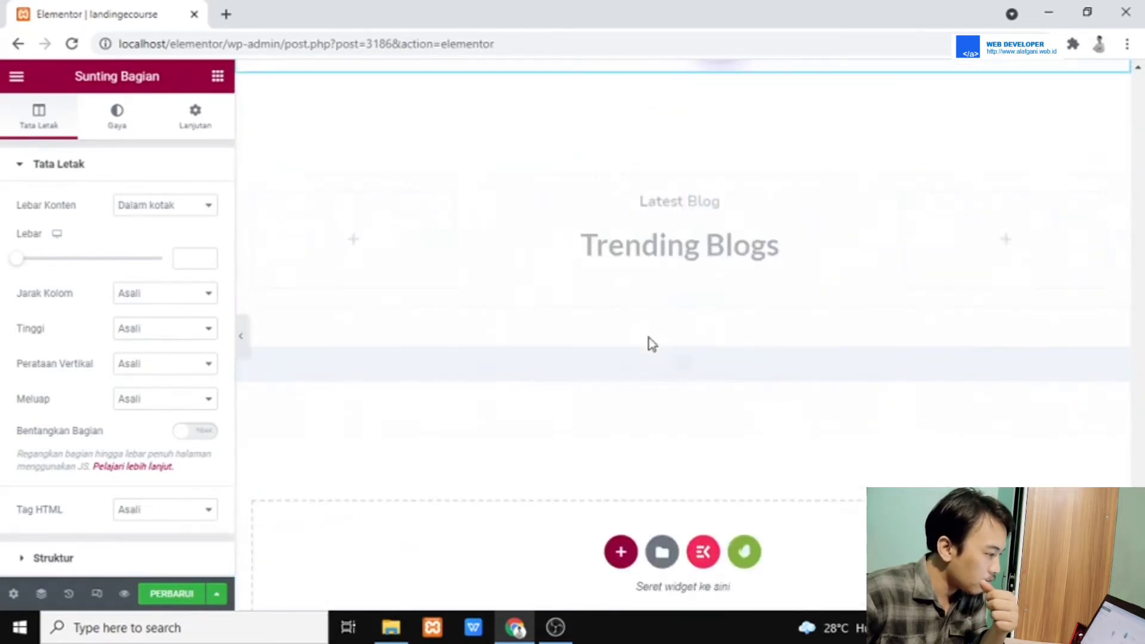
scroll(677, 316, "up", 3)
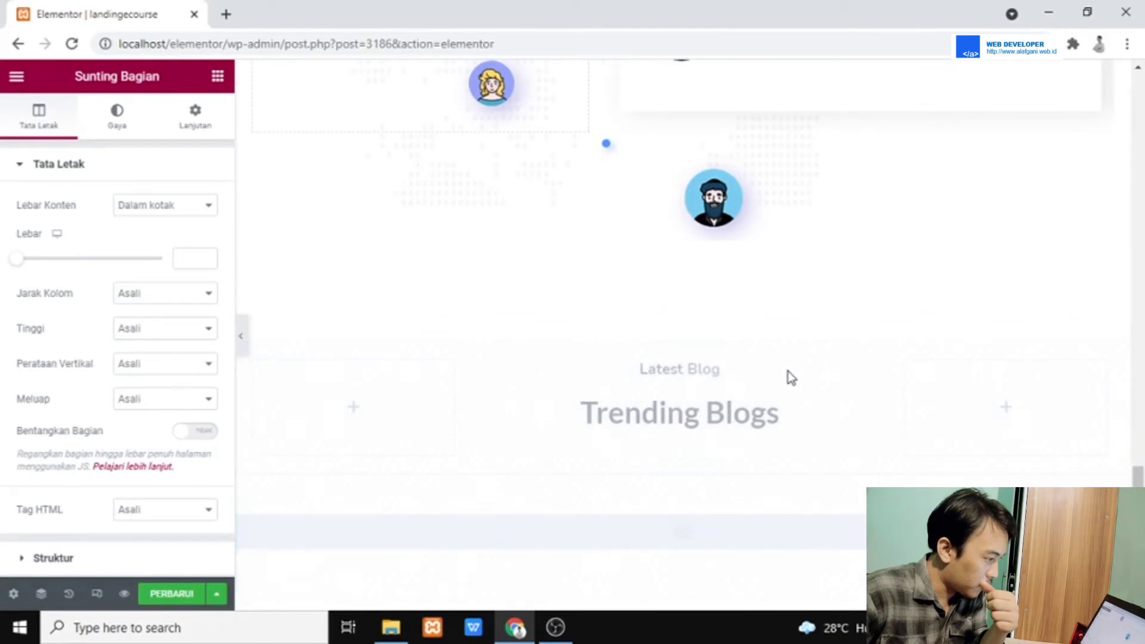
scroll(697, 498, "down", 3)
left_click(703, 168)
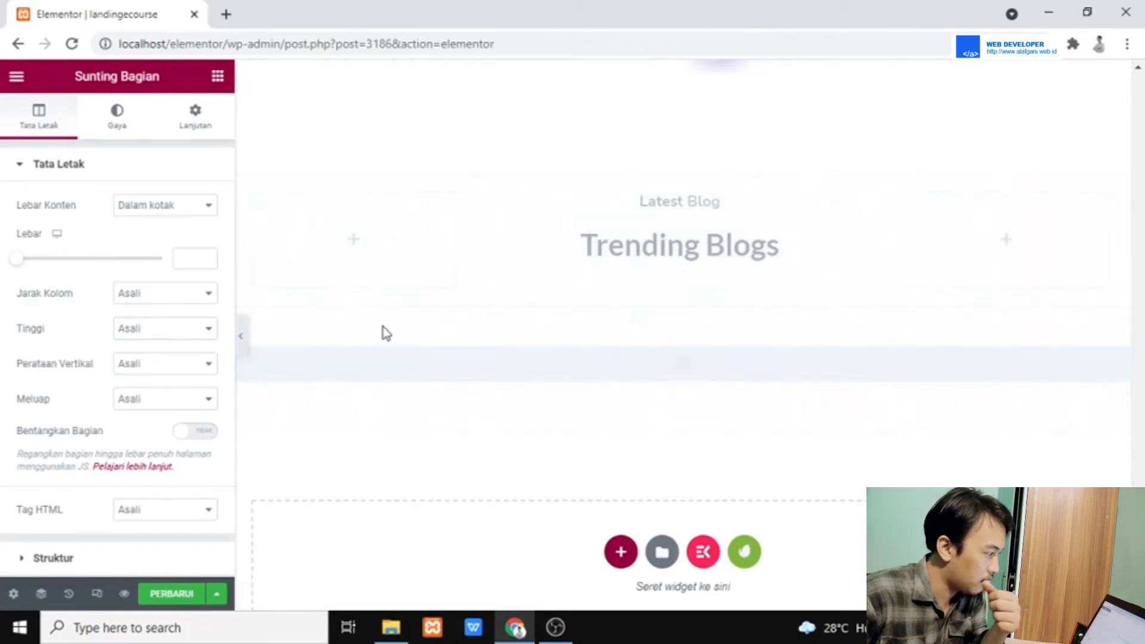
left_click(715, 165)
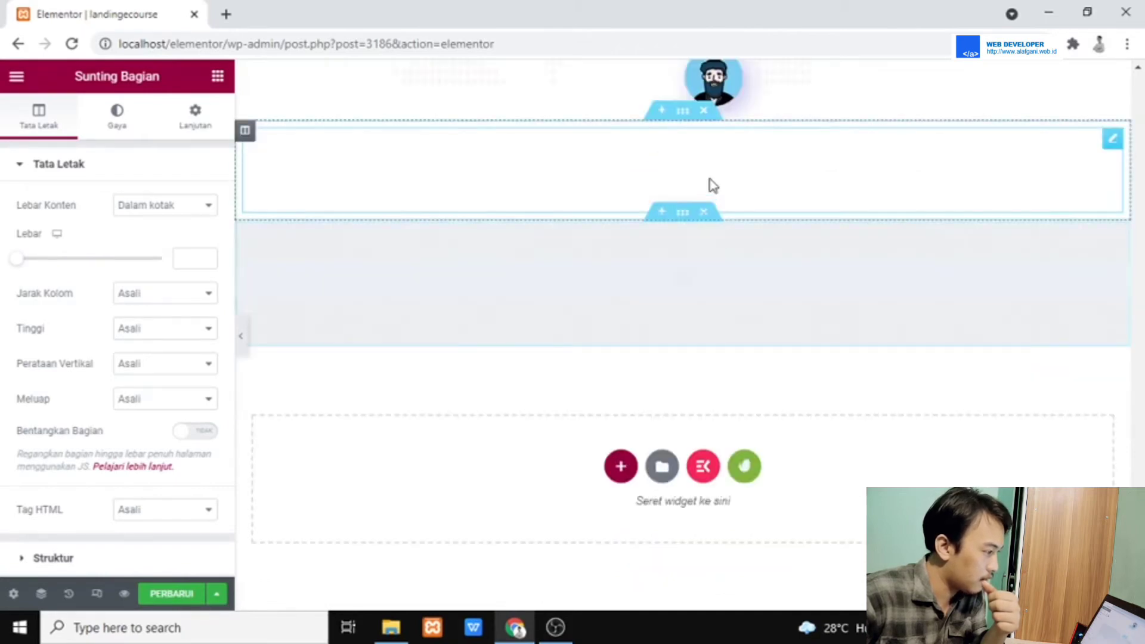
- Delete the empty section that remains directly below the testimonials, above the grey band
scroll(698, 200, "up", 2)
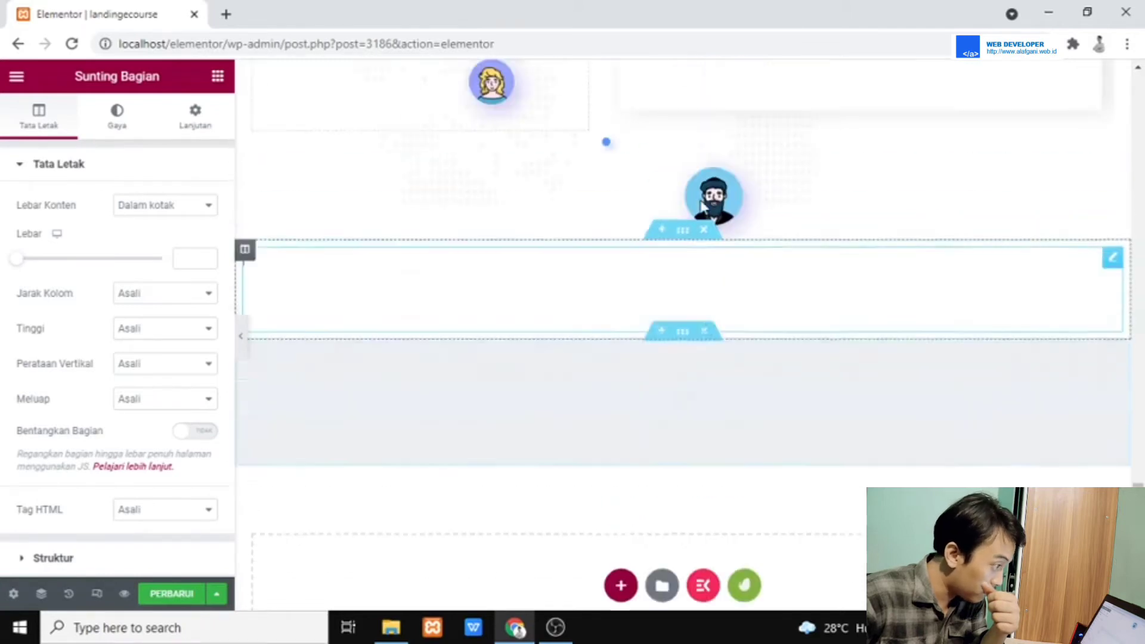
right_click(699, 200)
left_click(609, 340)
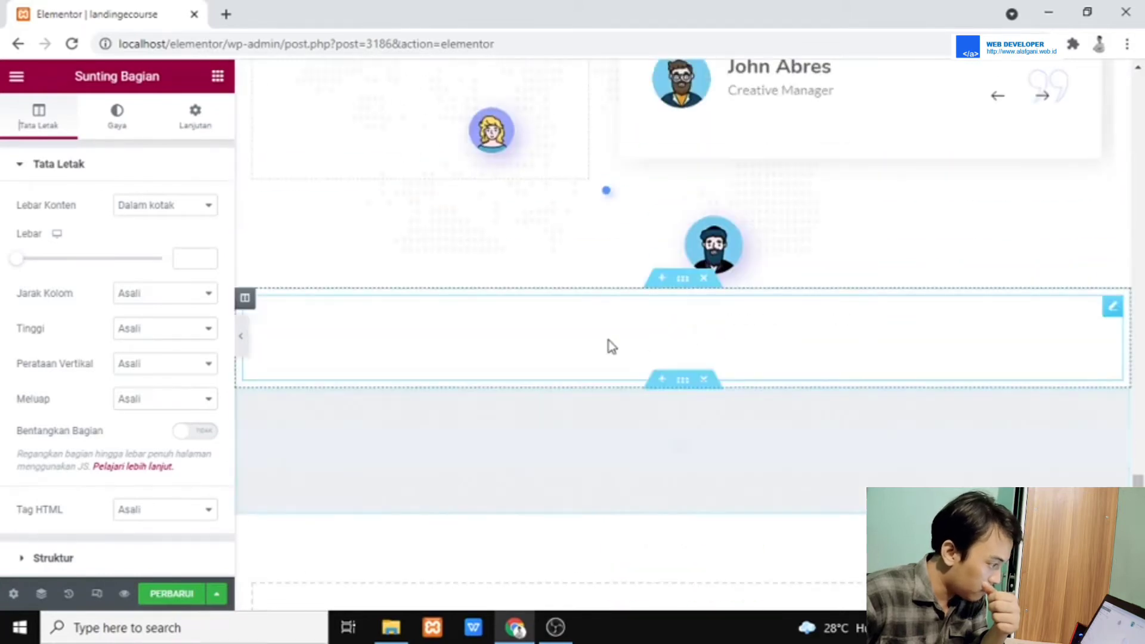
left_click(703, 279)
- Review the remaining sections from the hero through "What We Do" to "Inside & resorces" for content that does not suit the landing page
scroll(672, 352, "up", 8)
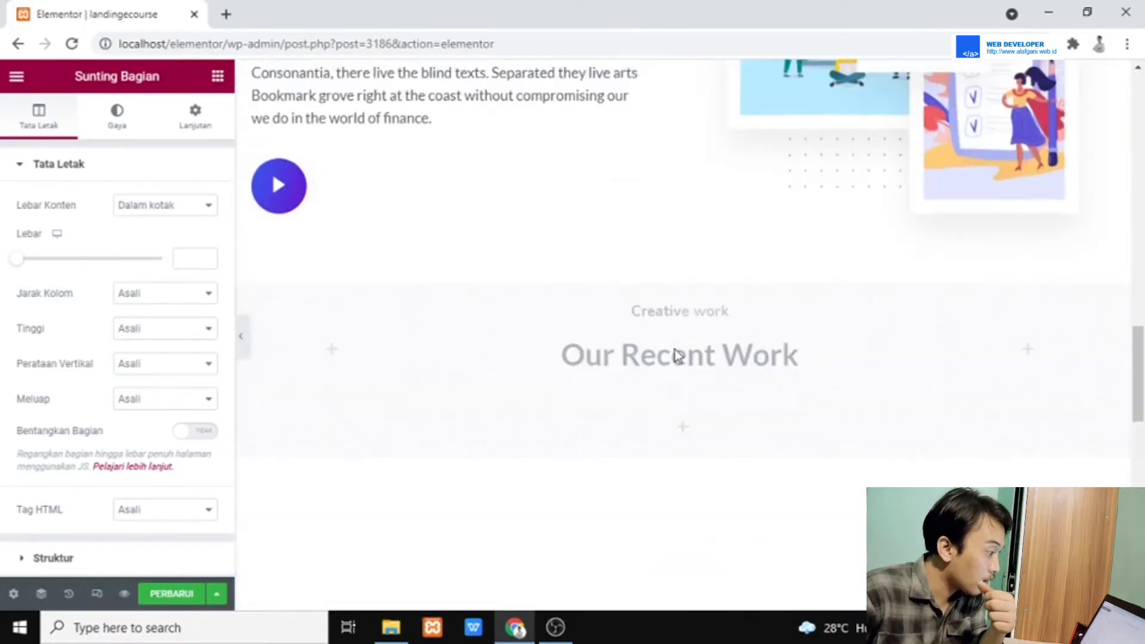
scroll(675, 350, "up", 1)
scroll(757, 463, "up", 4)
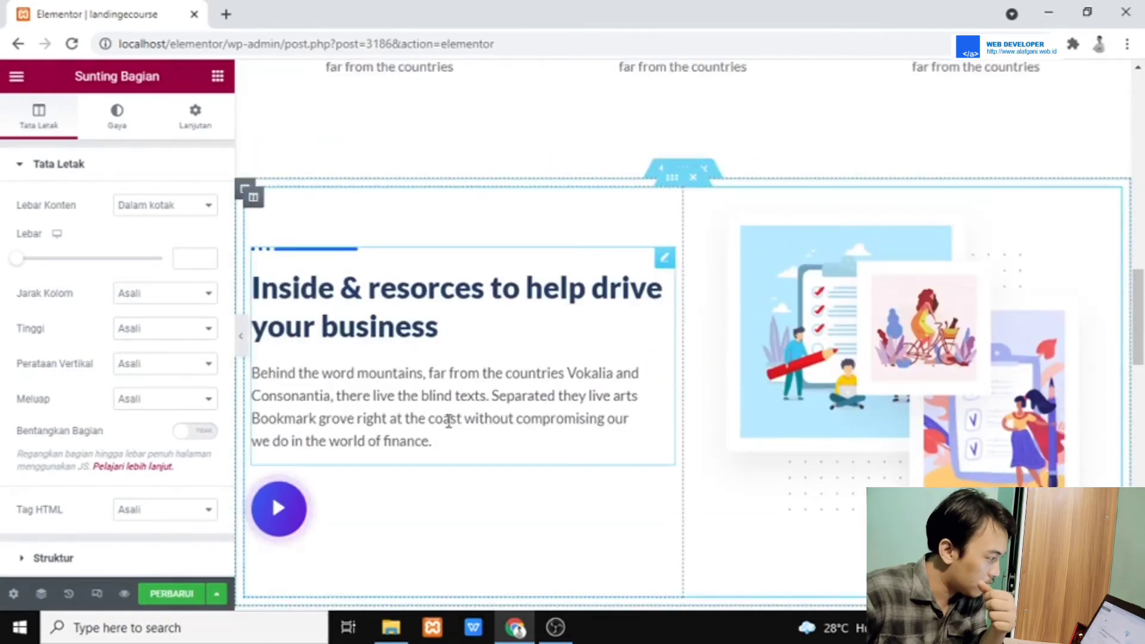
scroll(621, 409, "up", 8)
scroll(622, 406, "down", 5)
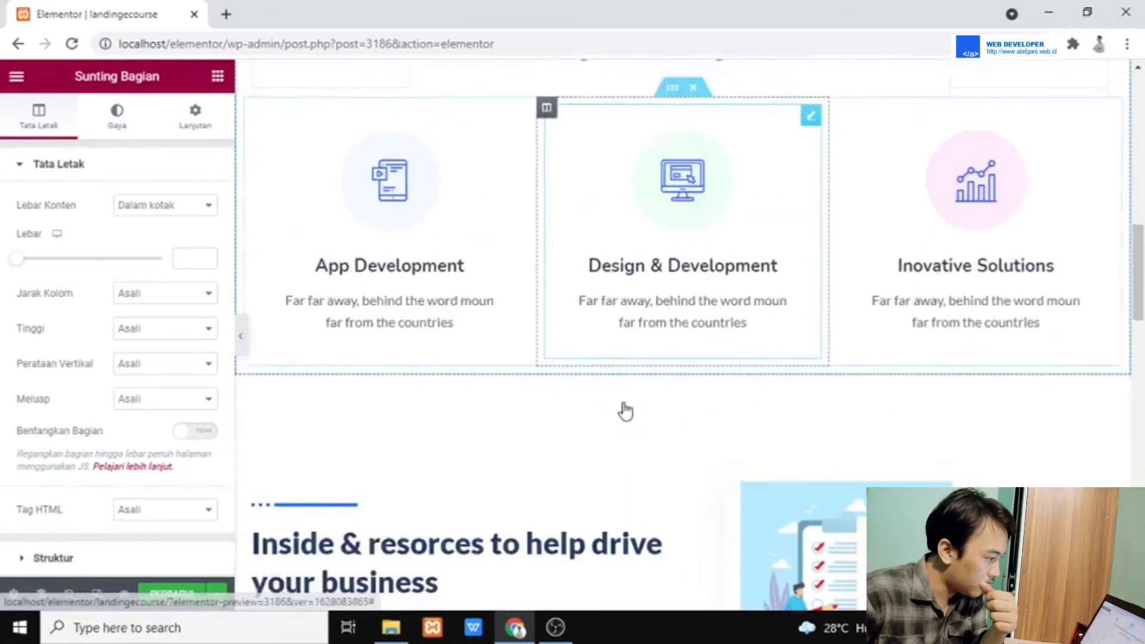
scroll(624, 410, "up", 7)
scroll(623, 410, "up", 4)
scroll(654, 417, "down", 5)
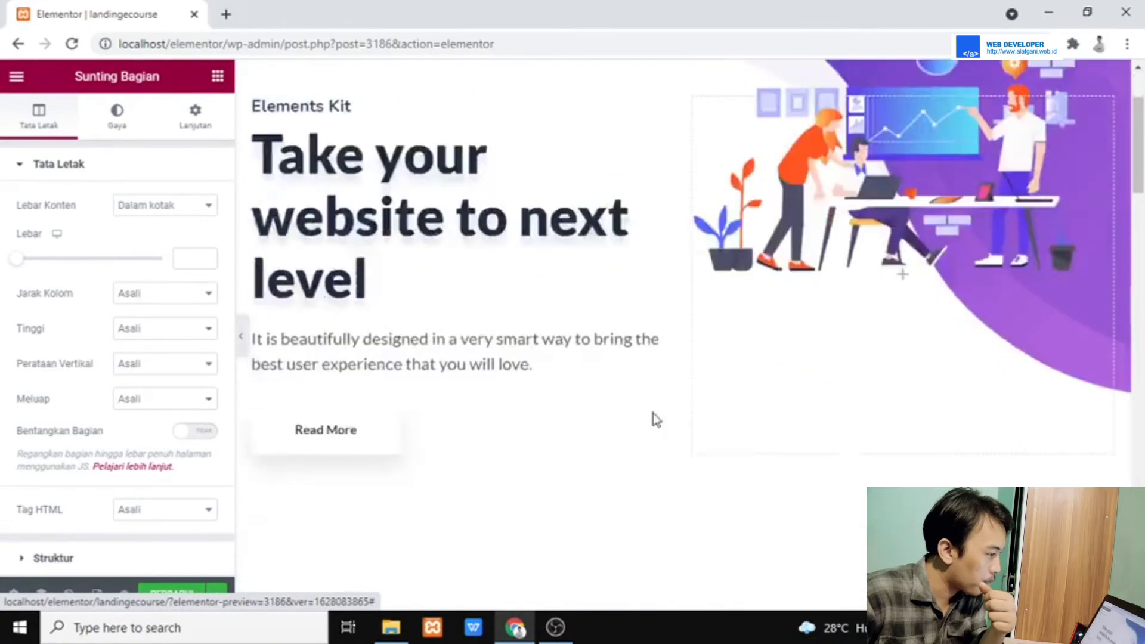
scroll(745, 411, "up", 5)
scroll(782, 411, "up", 2)
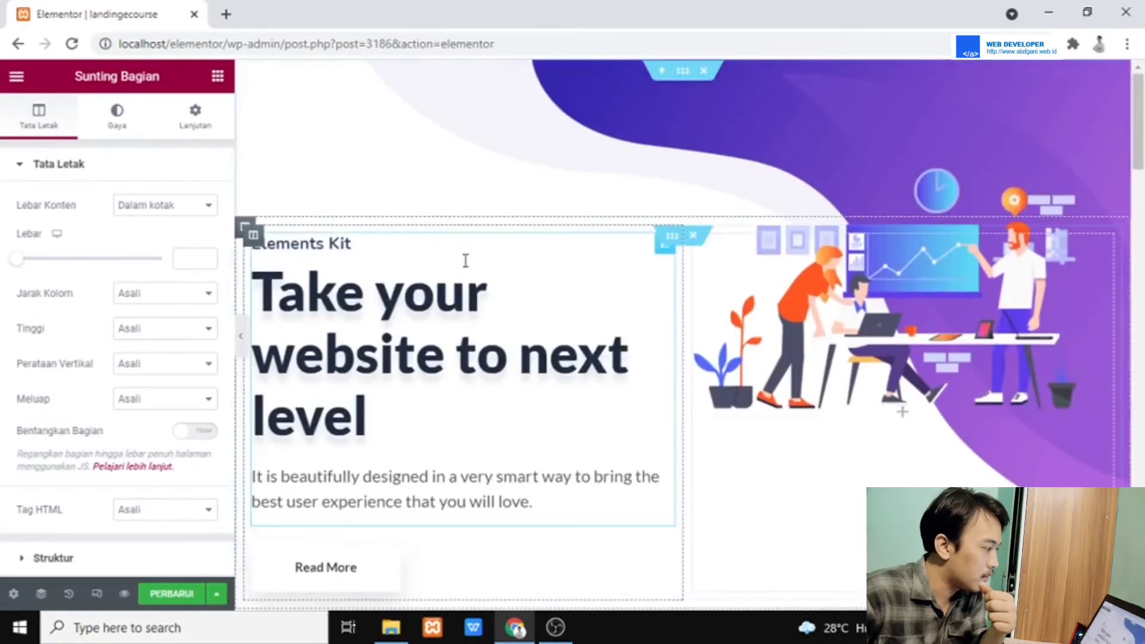
scroll(503, 318, "down", 10)
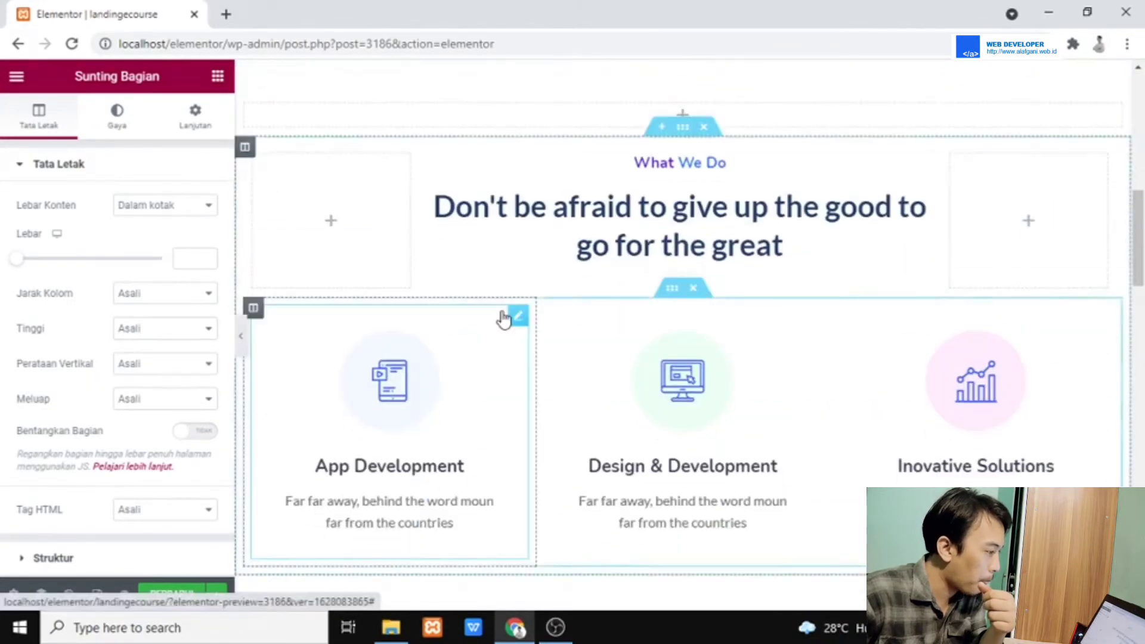
scroll(671, 276, "up", 4)
scroll(674, 279, "up", 3)
scroll(675, 278, "down", 10)
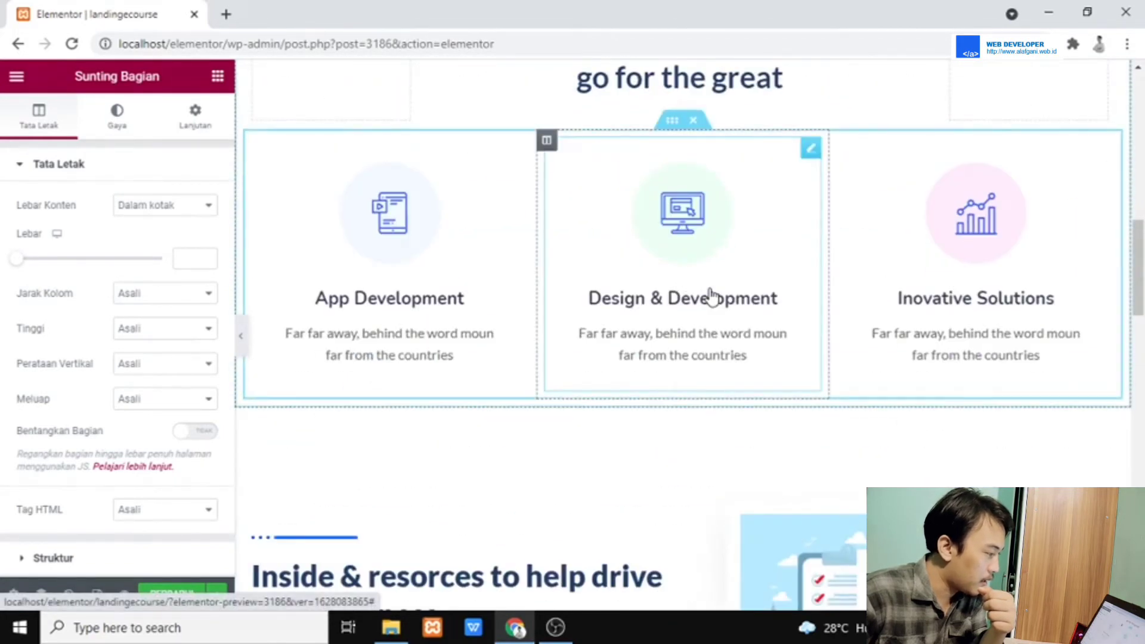
scroll(710, 295, "down", 7)
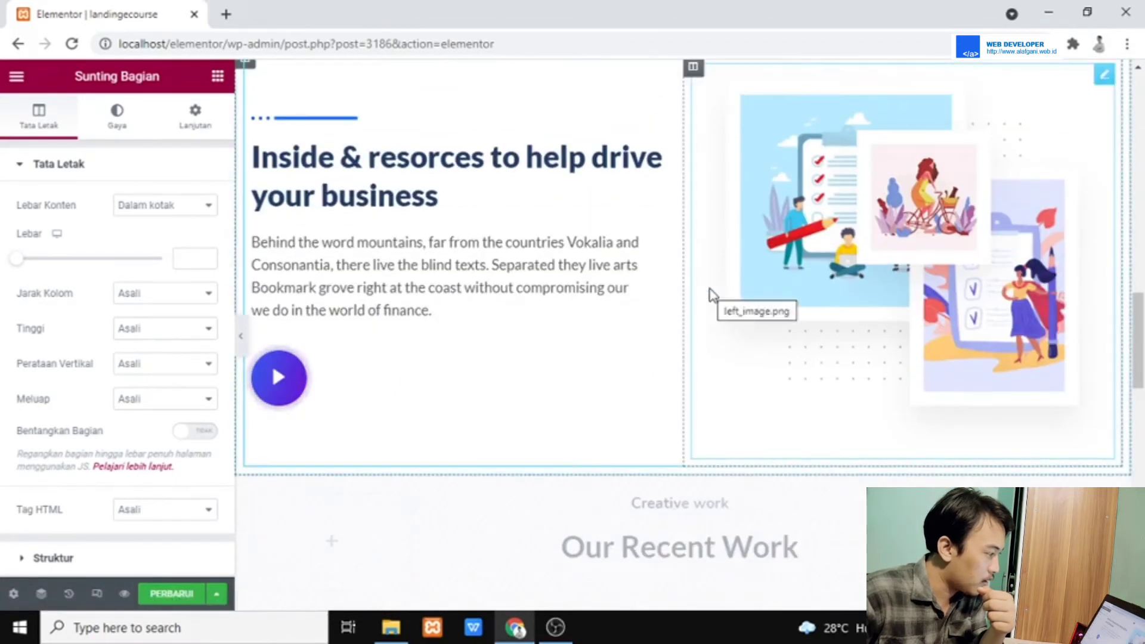
- Delete the "Our Recent Work" heading section and the empty portfolio section below it
scroll(711, 293, "down", 5)
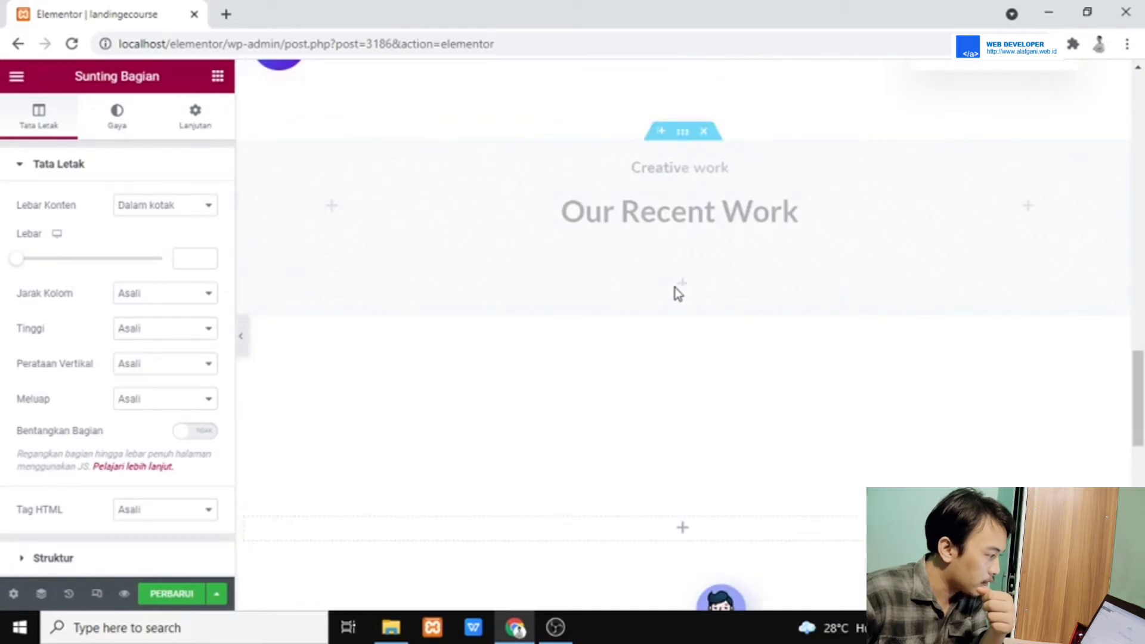
left_click(704, 136)
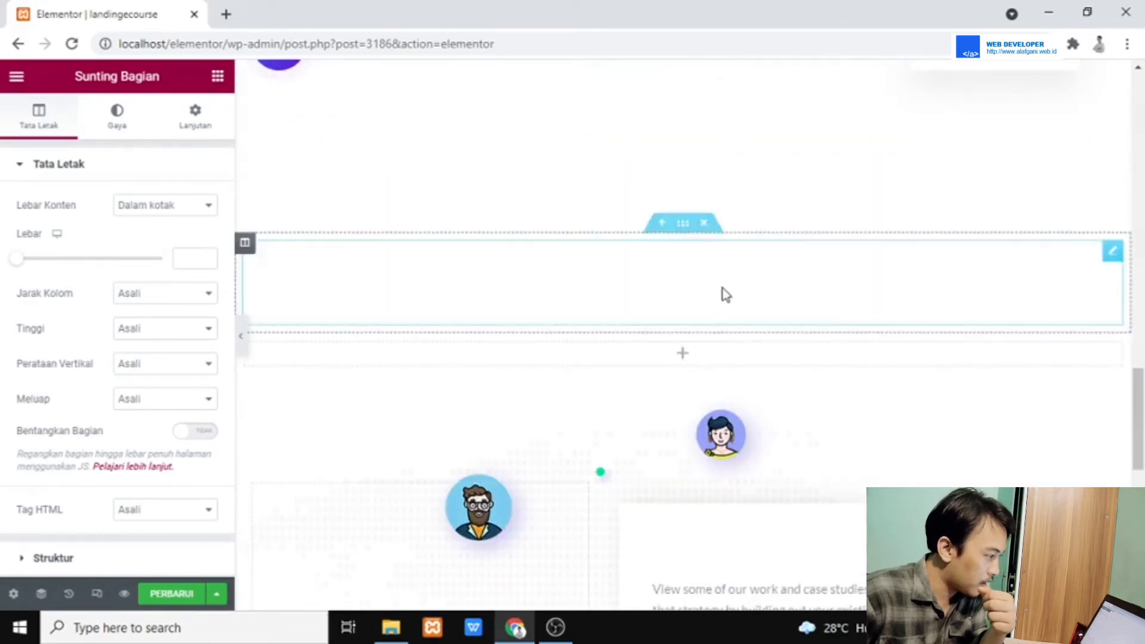
left_click(705, 223)
left_click(704, 128)
- Hide the widget panel and examine the trimmed page at full width, from the hero to the testimonials
scroll(728, 302, "up", 5)
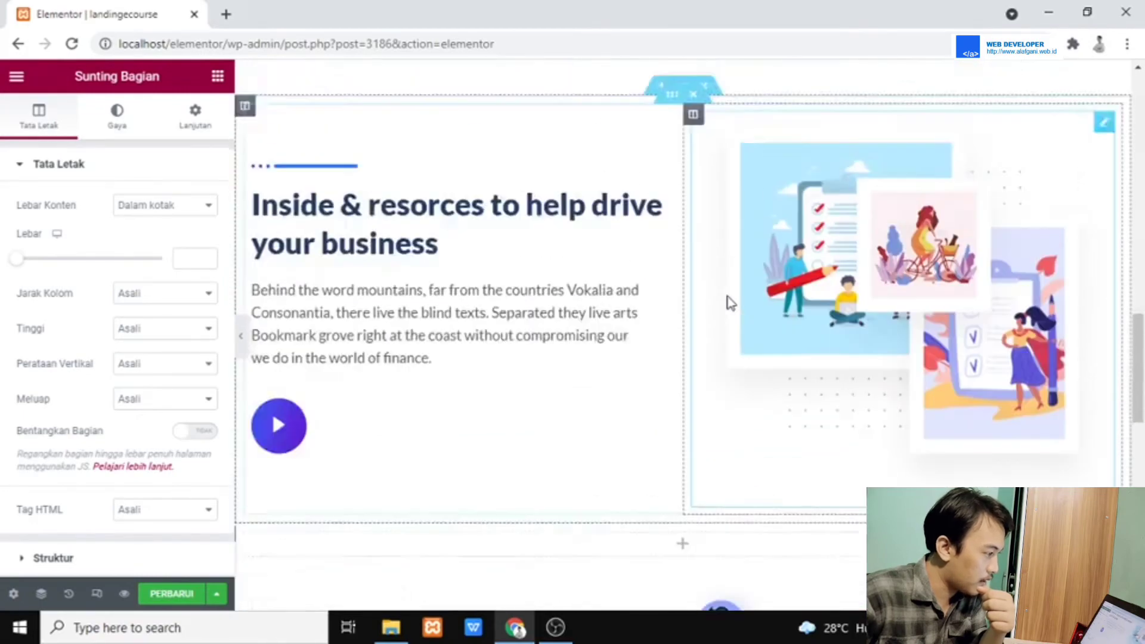
scroll(728, 302, "up", 9)
scroll(728, 301, "down", 7)
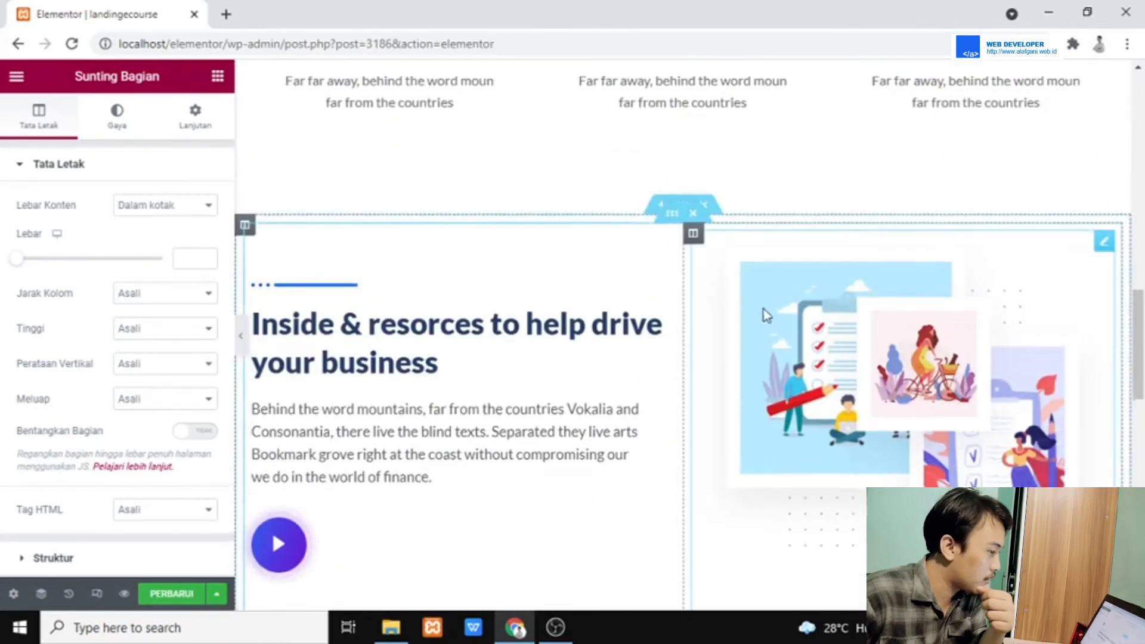
scroll(767, 316, "down", 10)
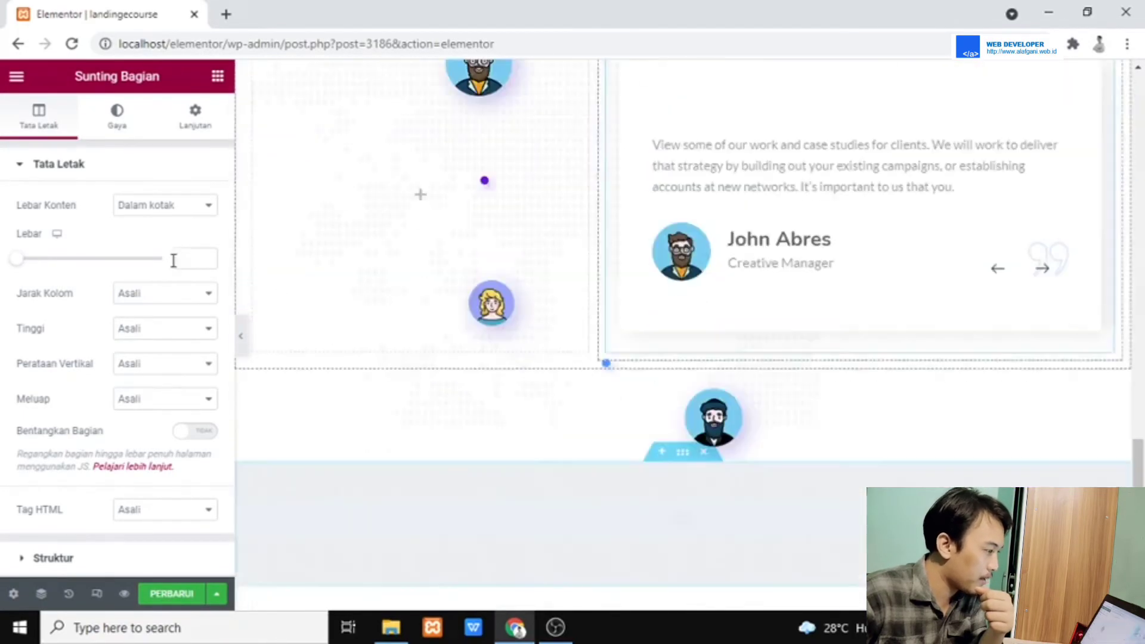
left_click(241, 337)
scroll(698, 440, "up", 10)
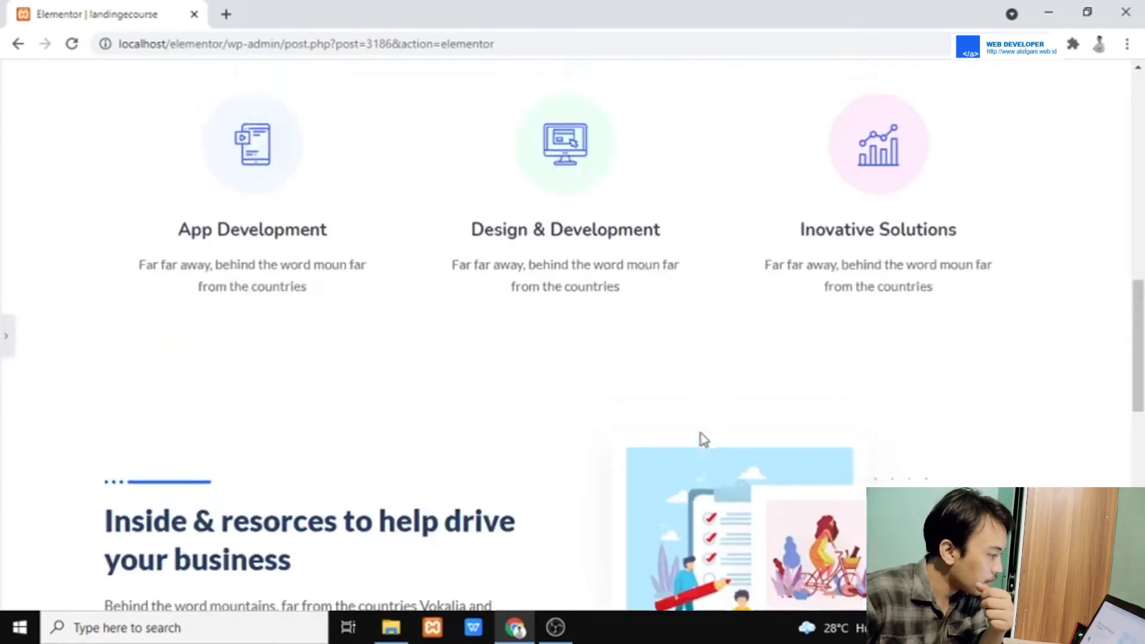
scroll(700, 433, "up", 10)
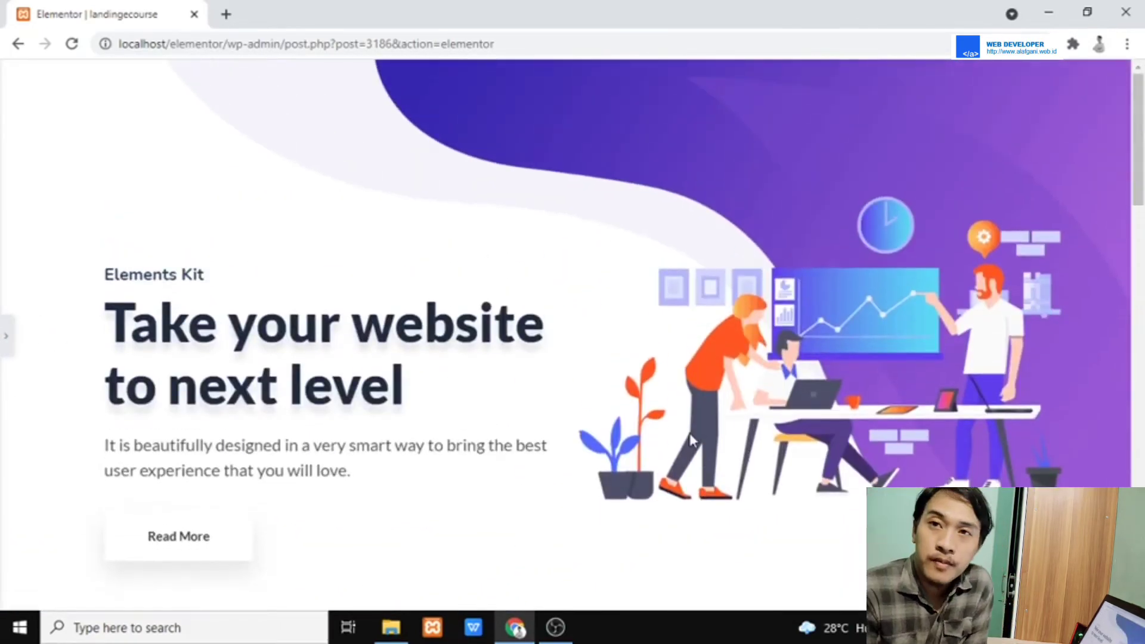
scroll(586, 398, "down", 15)
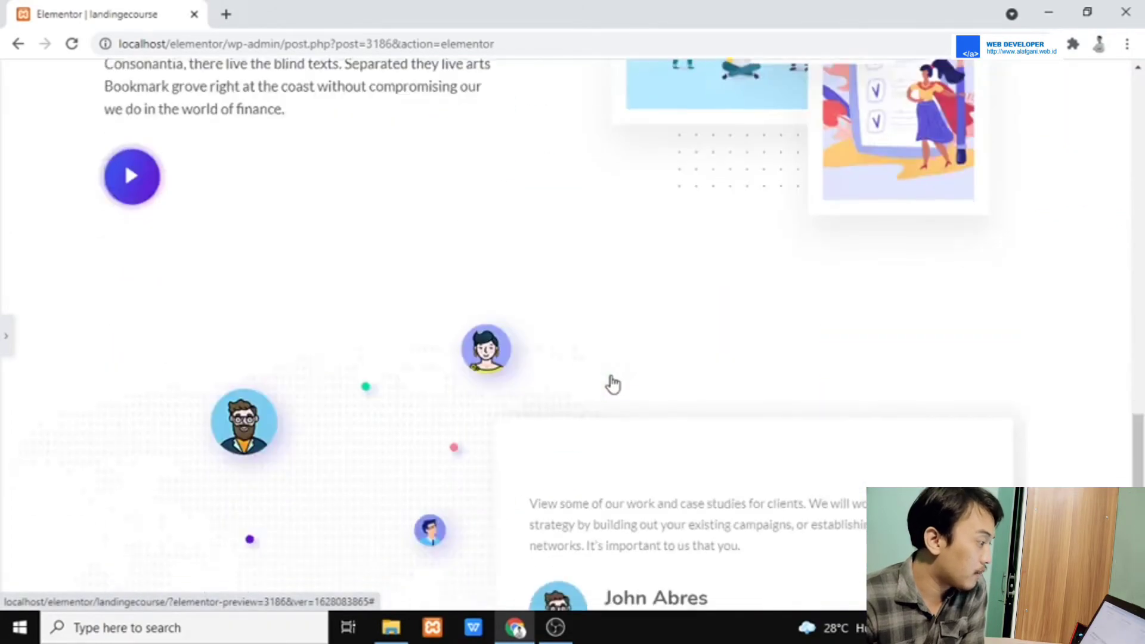
scroll(793, 404, "up", 15)
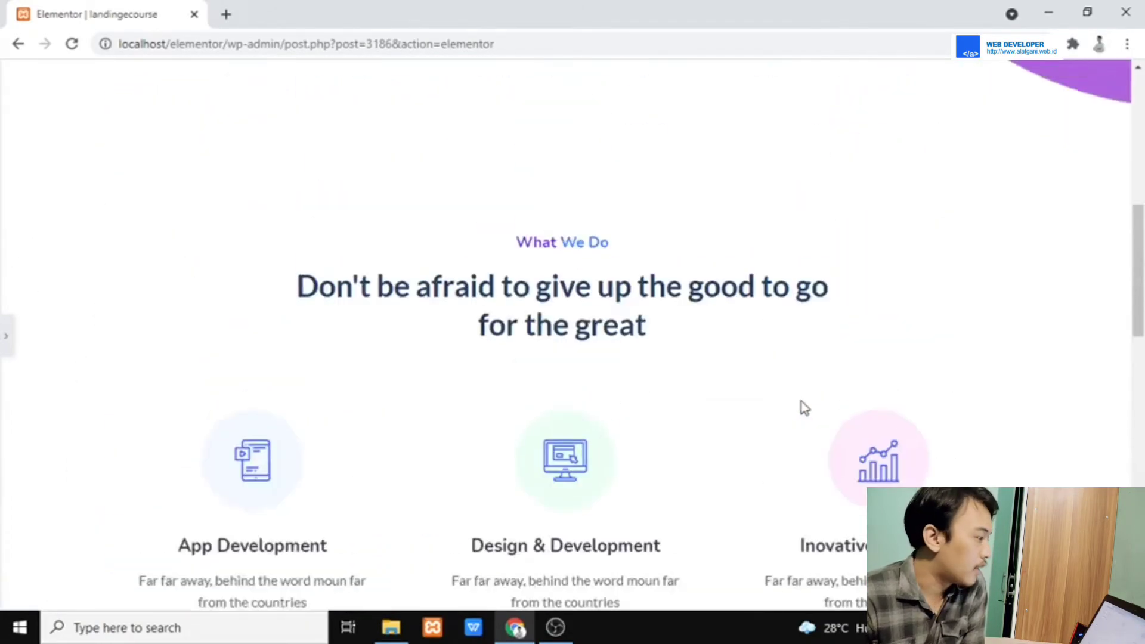
scroll(805, 404, "down", 5)
scroll(812, 403, "down", 10)
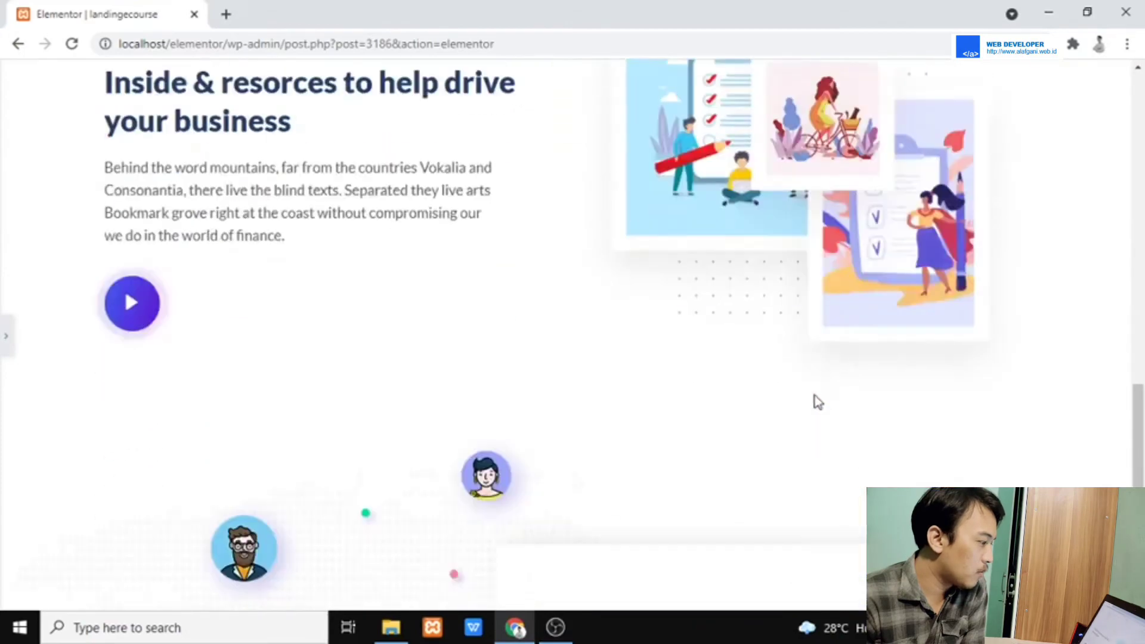
mouse_move(1143, 527)
left_mouse_down()
mouse_move(1142, 129)
mouse_move(1143, 540)
left_mouse_up()
scroll(774, 553, "up", 15)
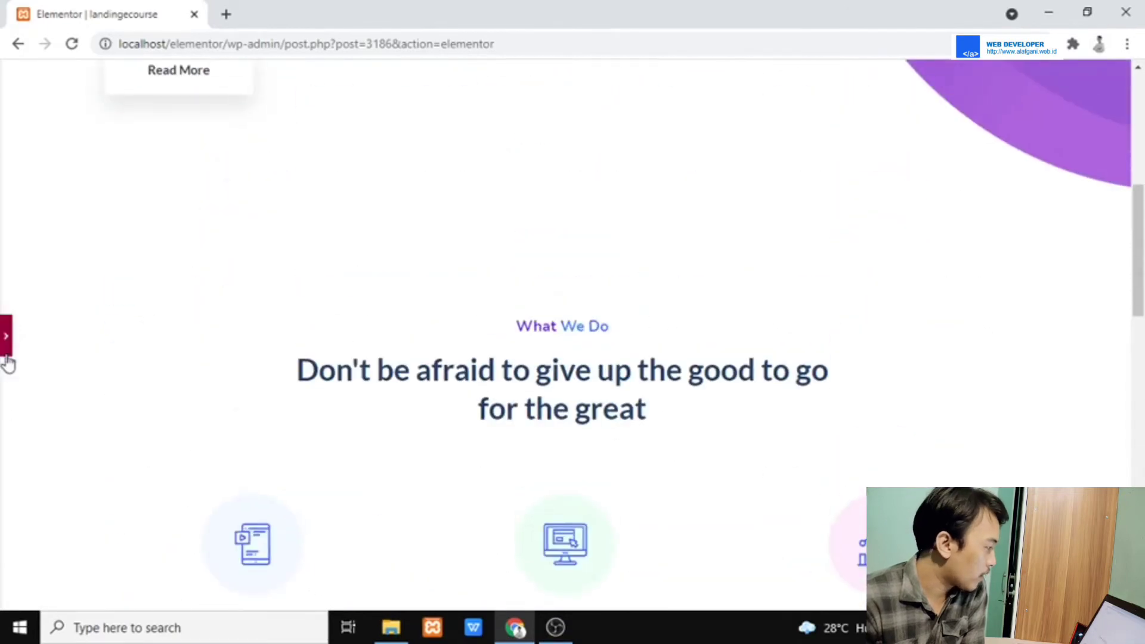
- Bring back the editing panel and add a single-column section at the end of the page
left_click(6, 335)
scroll(821, 435, "down", 18)
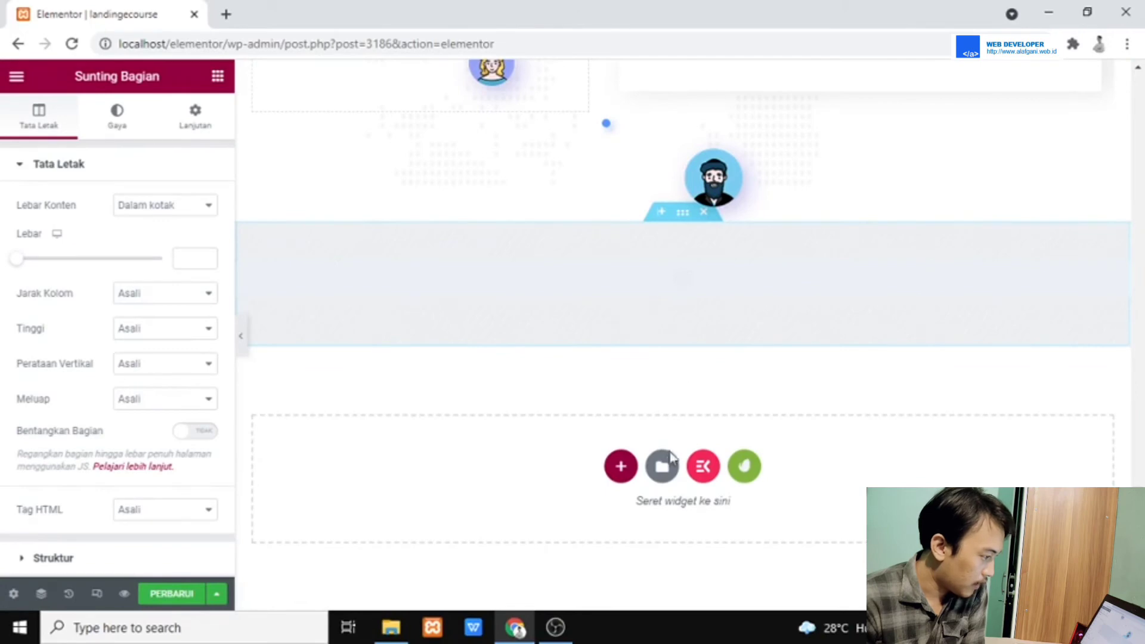
left_click(621, 467)
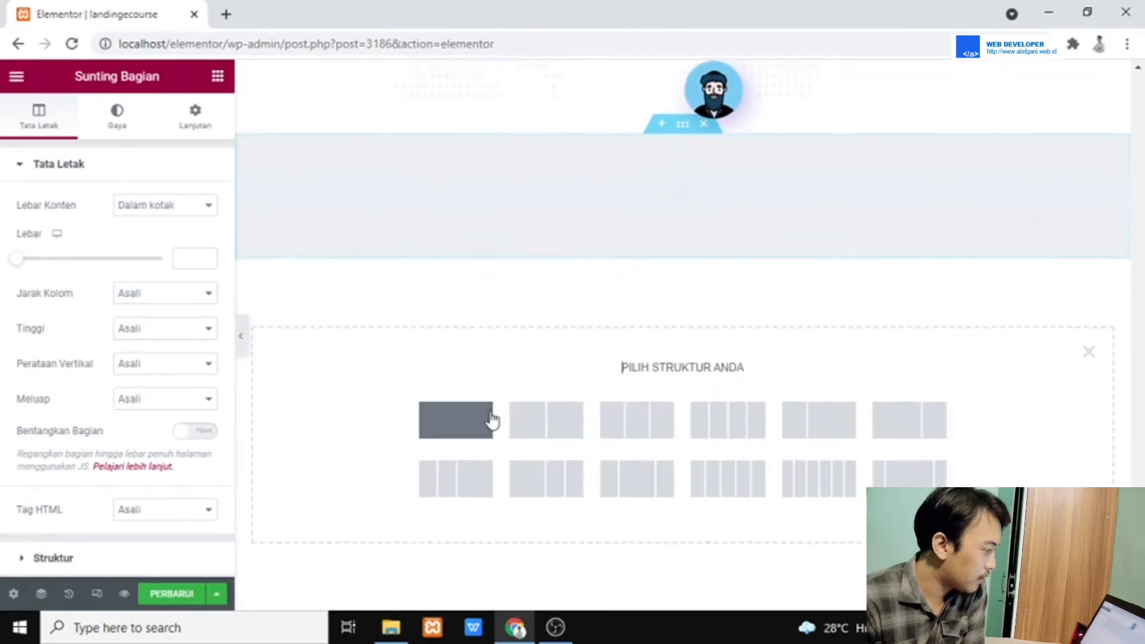
left_click(492, 420)
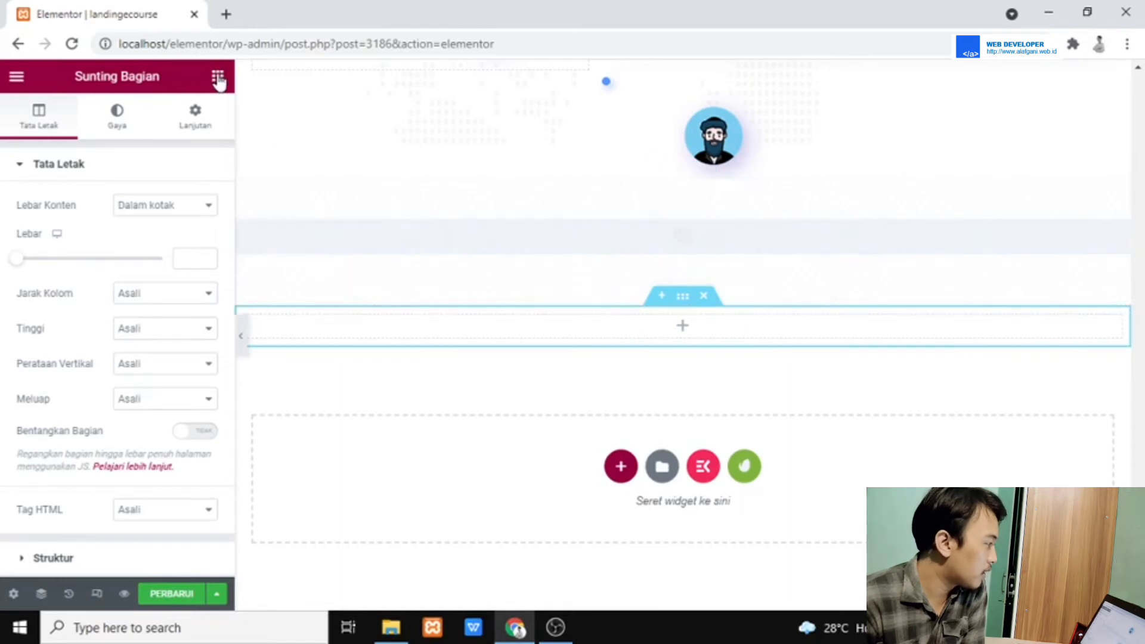
- Place a Google Maps (Peta Google) widget in the new end section and set its height to 410 px
left_click(218, 78)
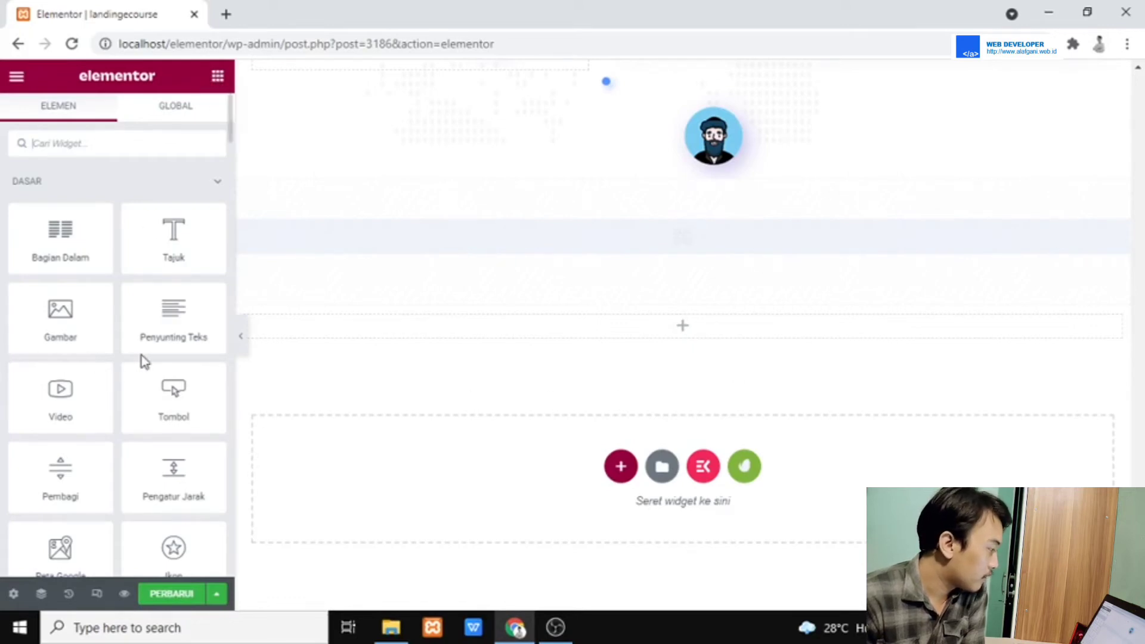
scroll(143, 355, "down", 3)
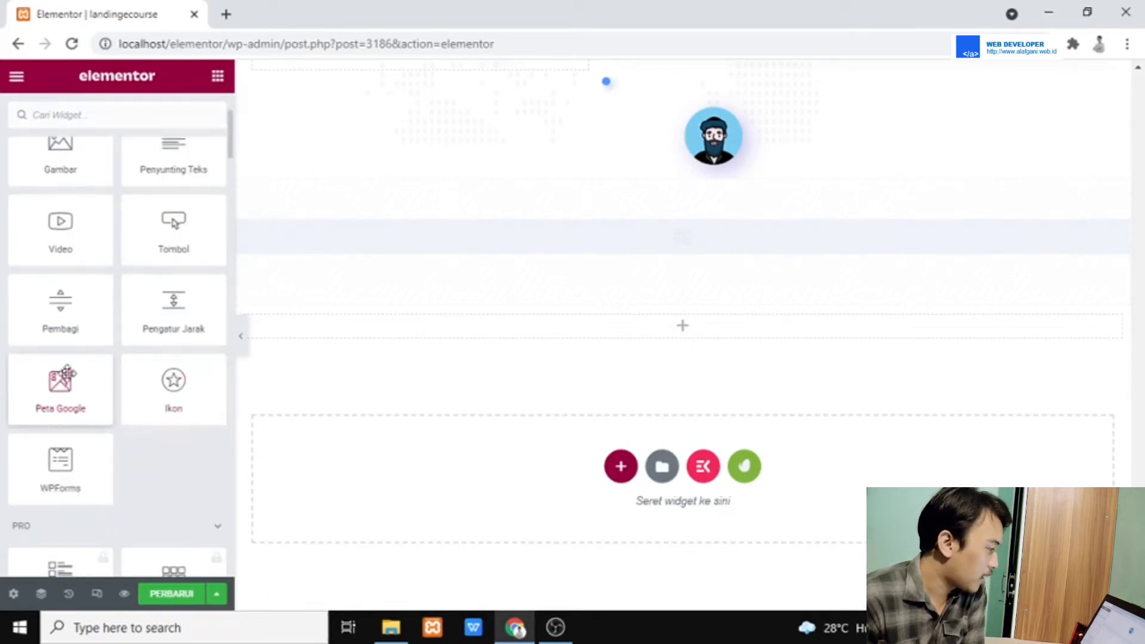
left_click_drag(621, 337, 705, 326)
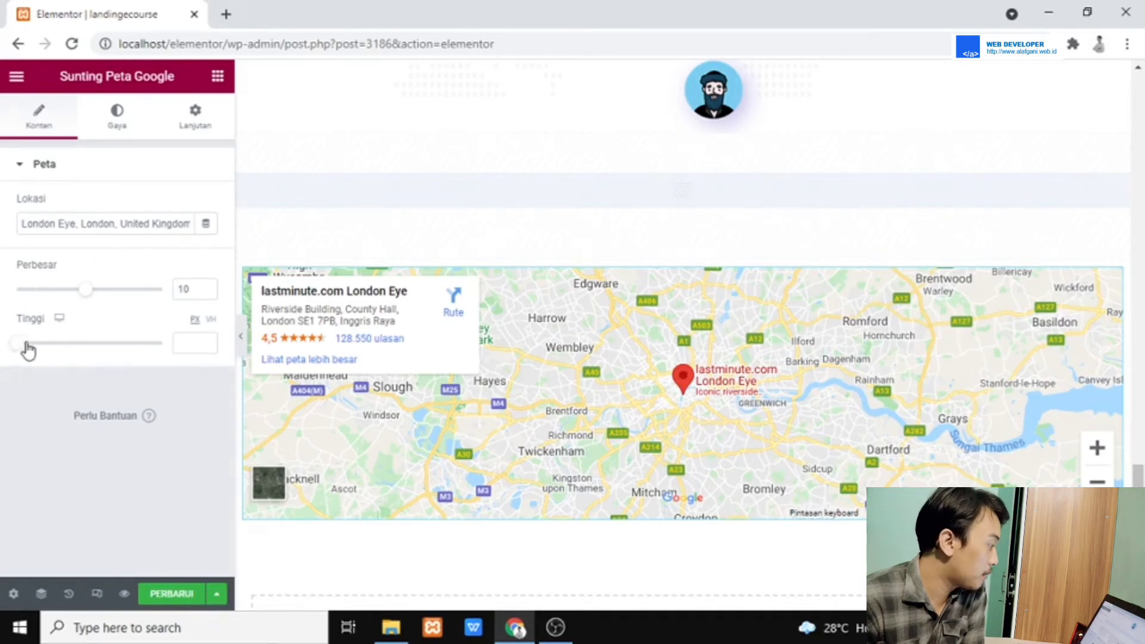
left_click_drag(27, 350, 54, 359)
- Add a single-column section between the three service boxes and the "Inside & resorces" section
scroll(884, 325, "up", 10)
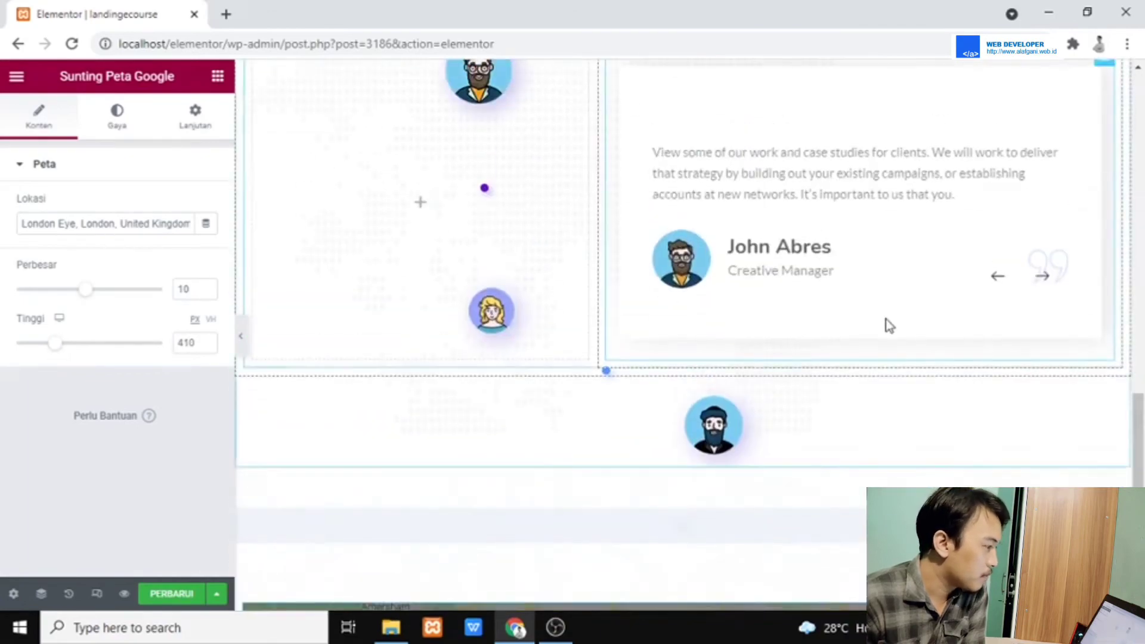
scroll(889, 325, "up", 8)
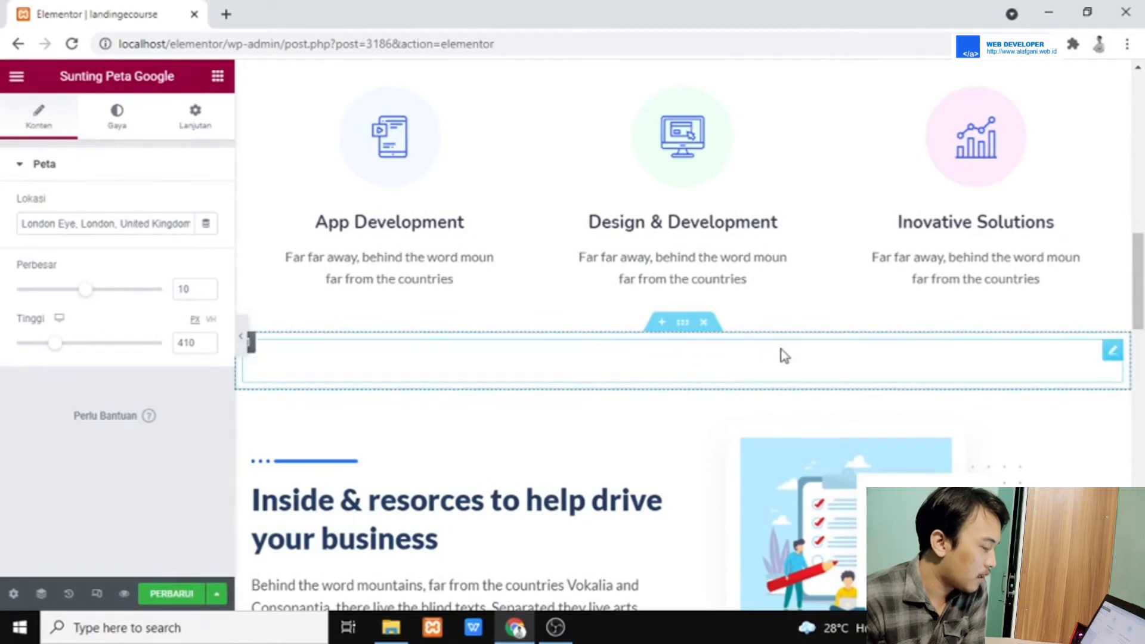
left_click(655, 327)
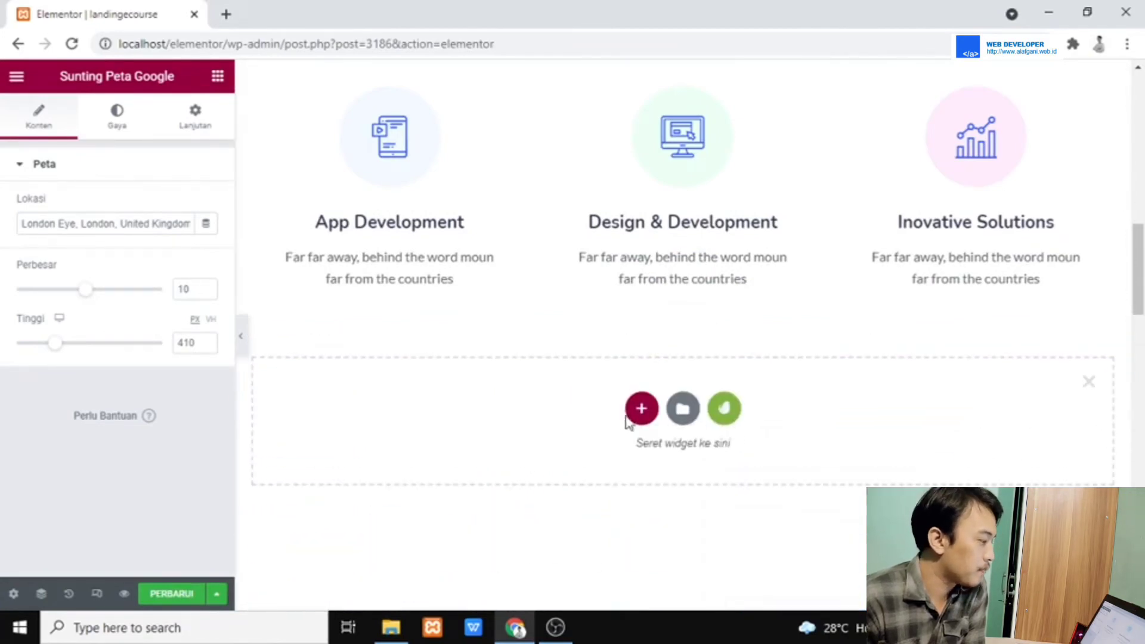
left_click(632, 417)
left_click(484, 453)
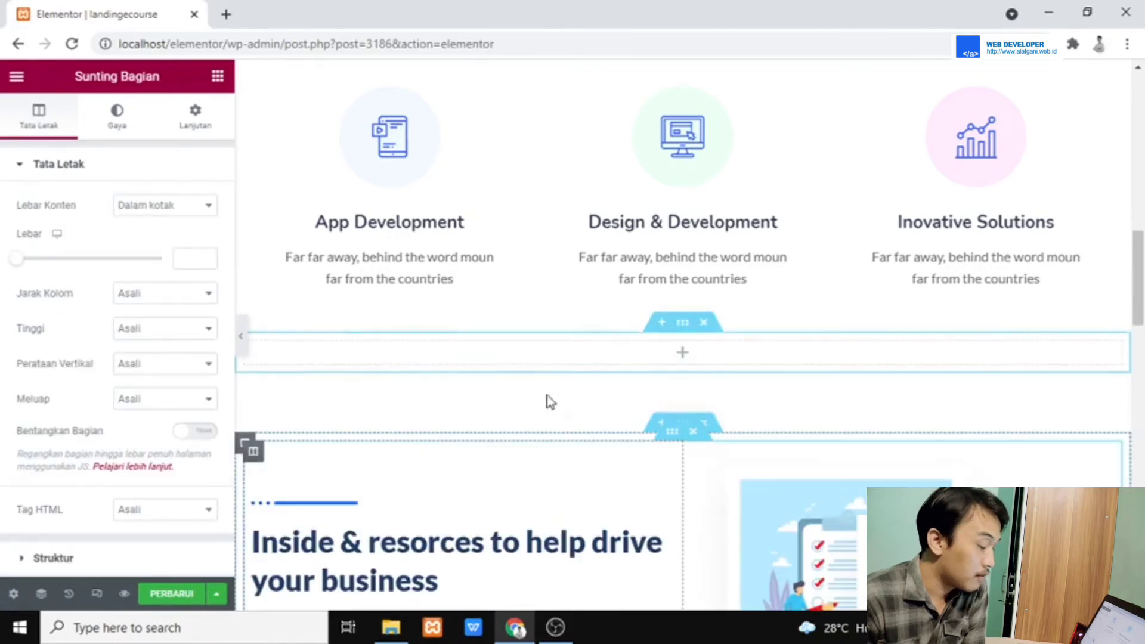
- Place a Heading (Tajuk) widget in the new section below the service boxes
left_click(218, 75)
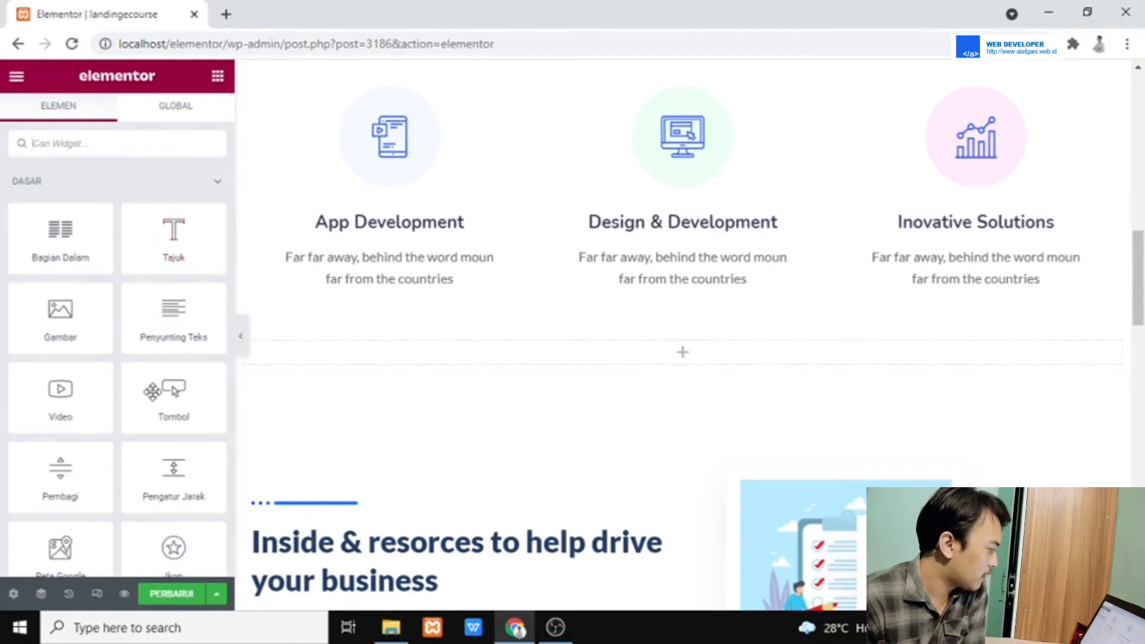
scroll(122, 396, "down", 2)
scroll(155, 400, "up", 2)
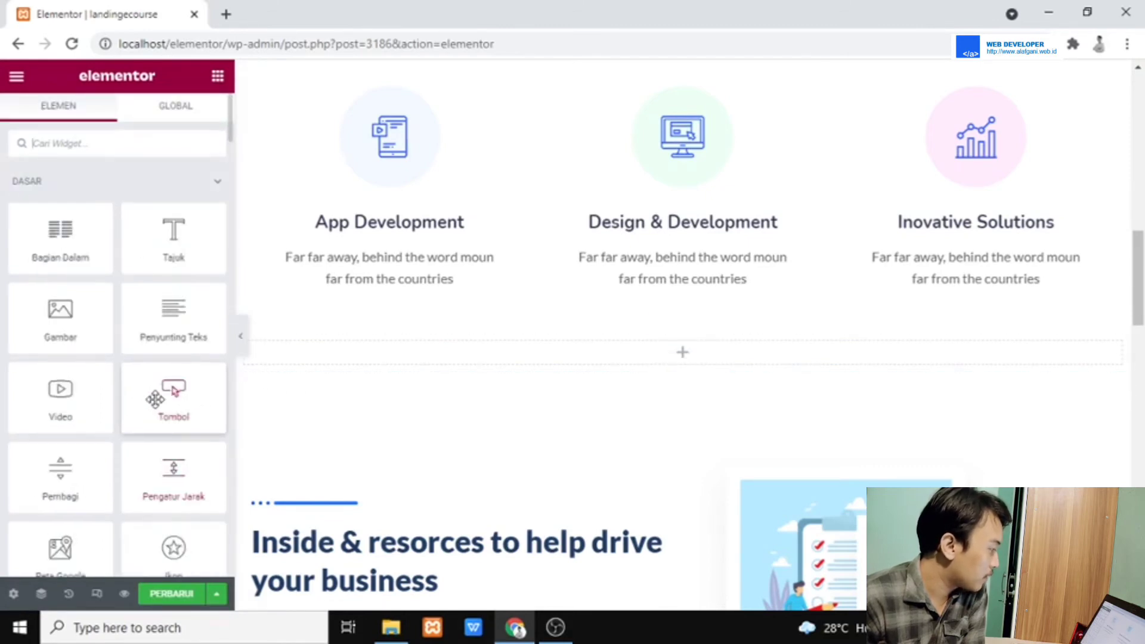
left_click_drag(761, 346, 777, 363)
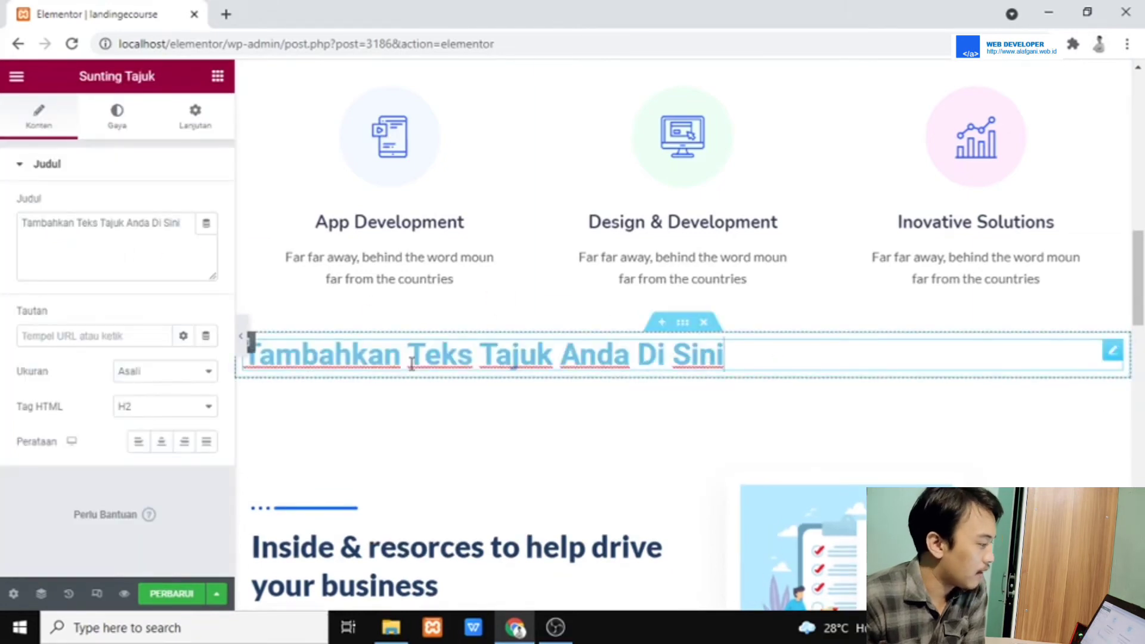
scroll(801, 348, "up", 5)
scroll(825, 435, "down", 4)
scroll(825, 434, "up", 4)
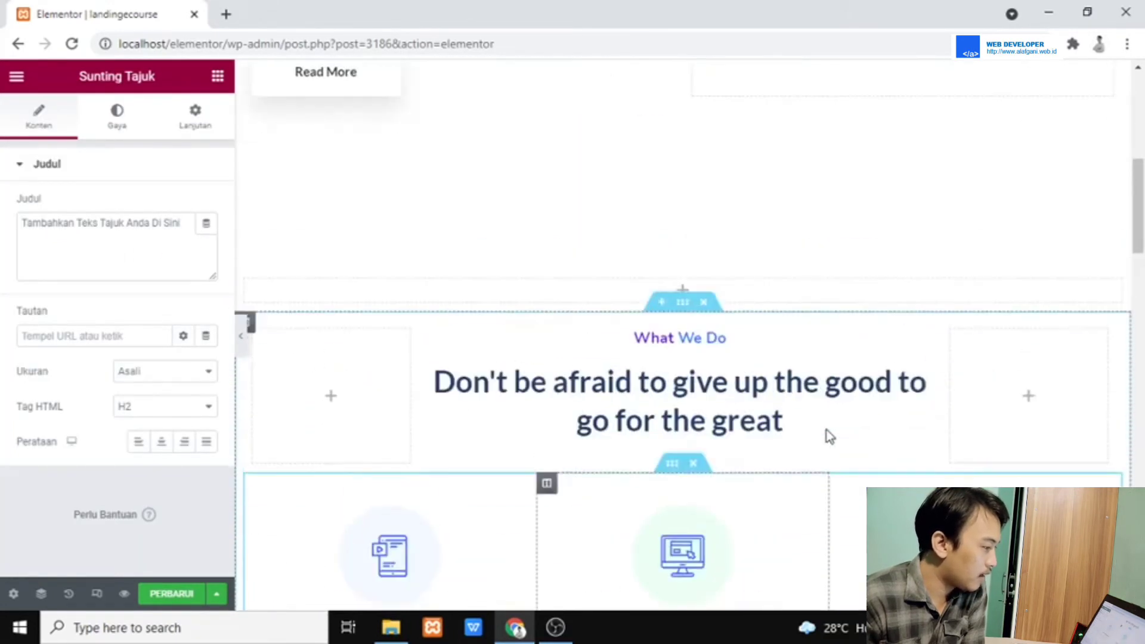
- Set the text of the new heading below the service boxes to "About" and centre it
scroll(825, 434, "down", 4)
left_click_drag(458, 449, 242, 449)
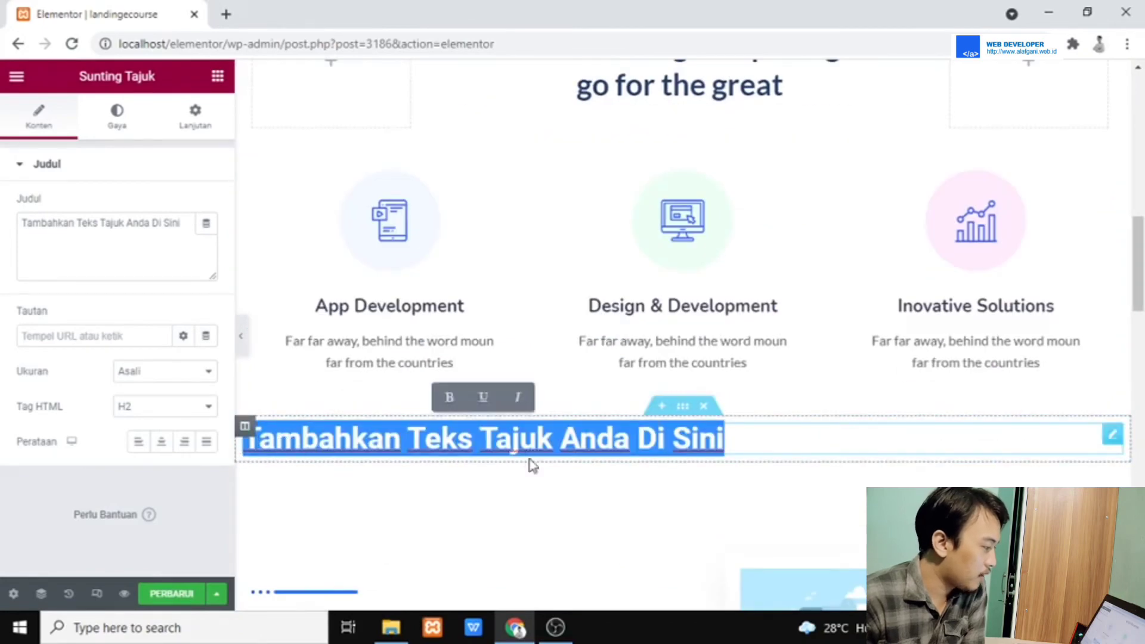
scroll(535, 467, "down", 5)
scroll(537, 467, "up", 3)
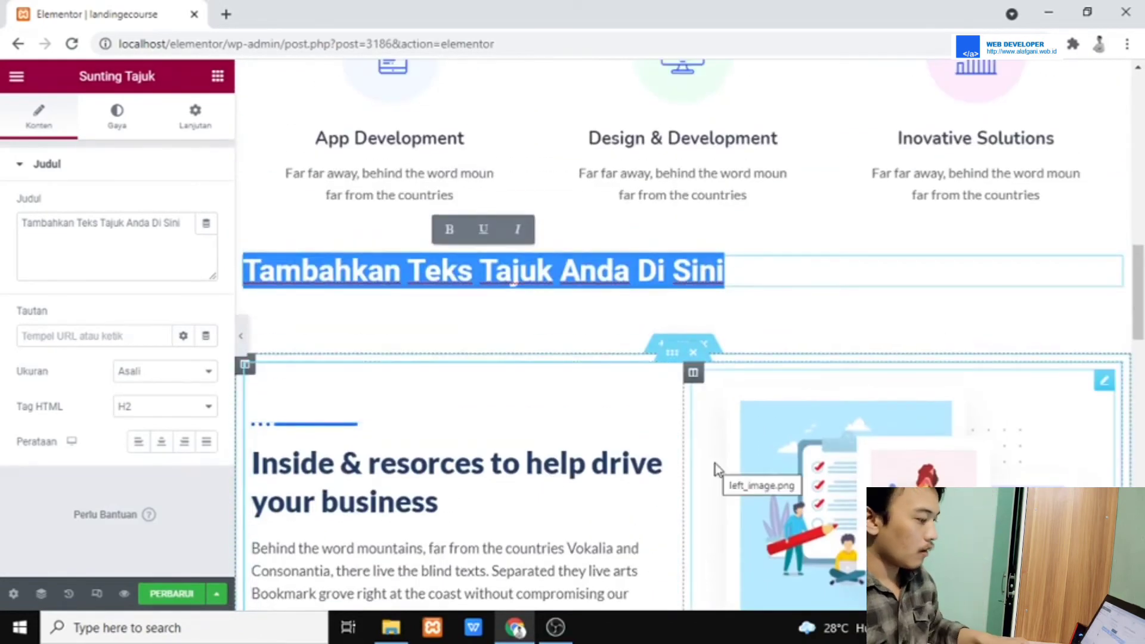
type("About")
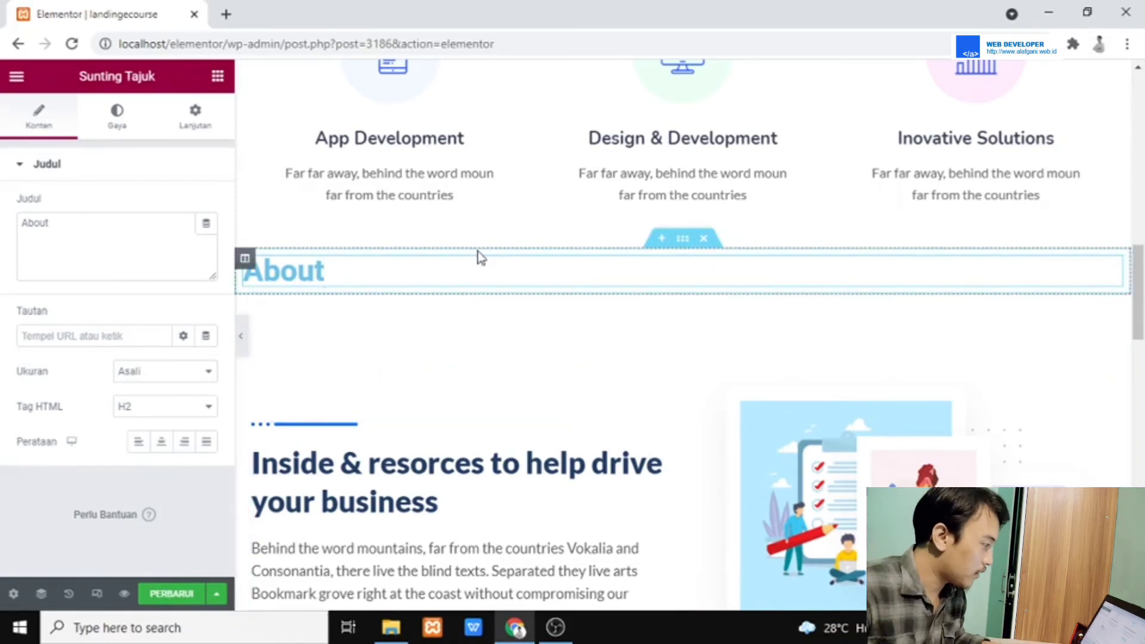
left_click(161, 442)
- Review the page from the hero's "Read More" button down to the service boxes and the About heading
scroll(686, 366, "down", 4)
scroll(813, 417, "up", 7)
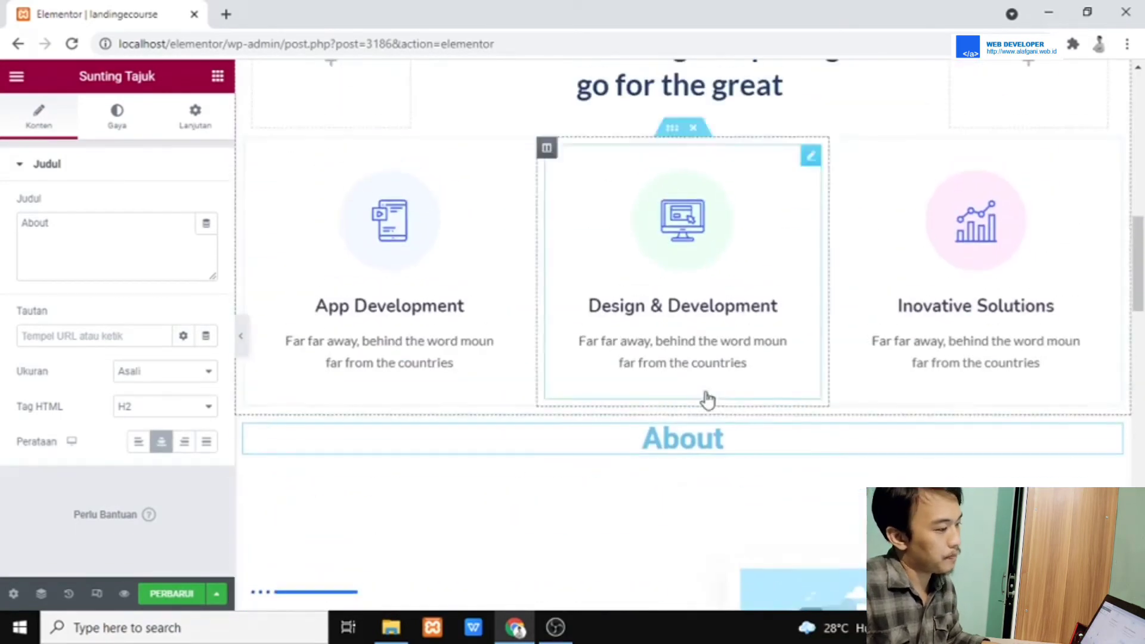
scroll(757, 445, "up", 10)
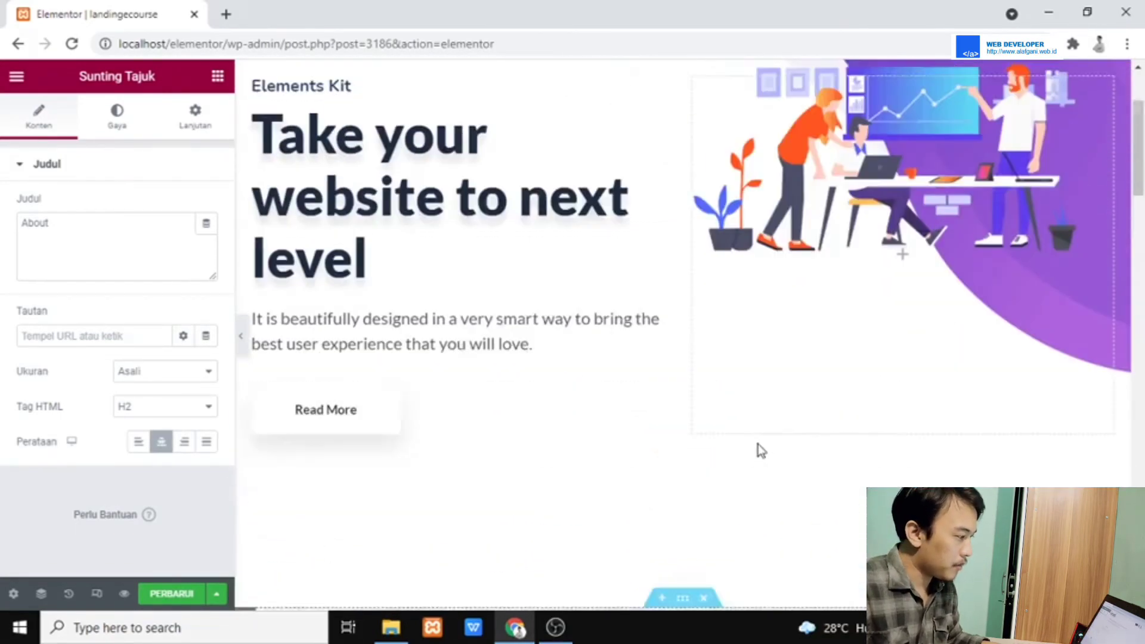
scroll(757, 445, "up", 1)
scroll(443, 490, "down", 1)
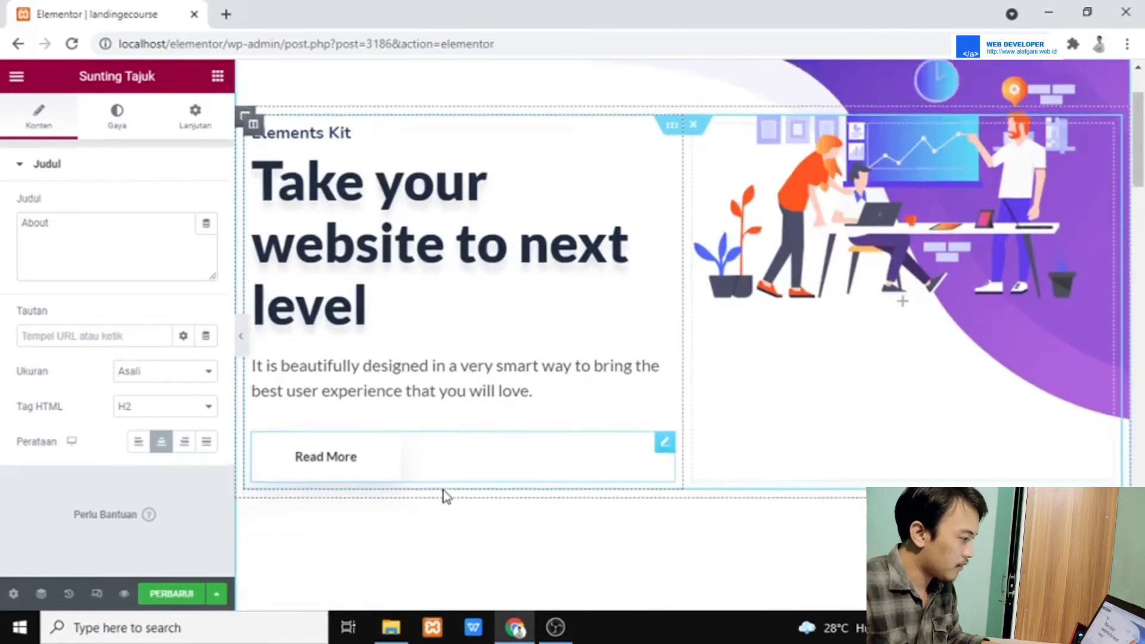
scroll(417, 406, "down", 2)
left_click(439, 314)
scroll(569, 393, "down", 6)
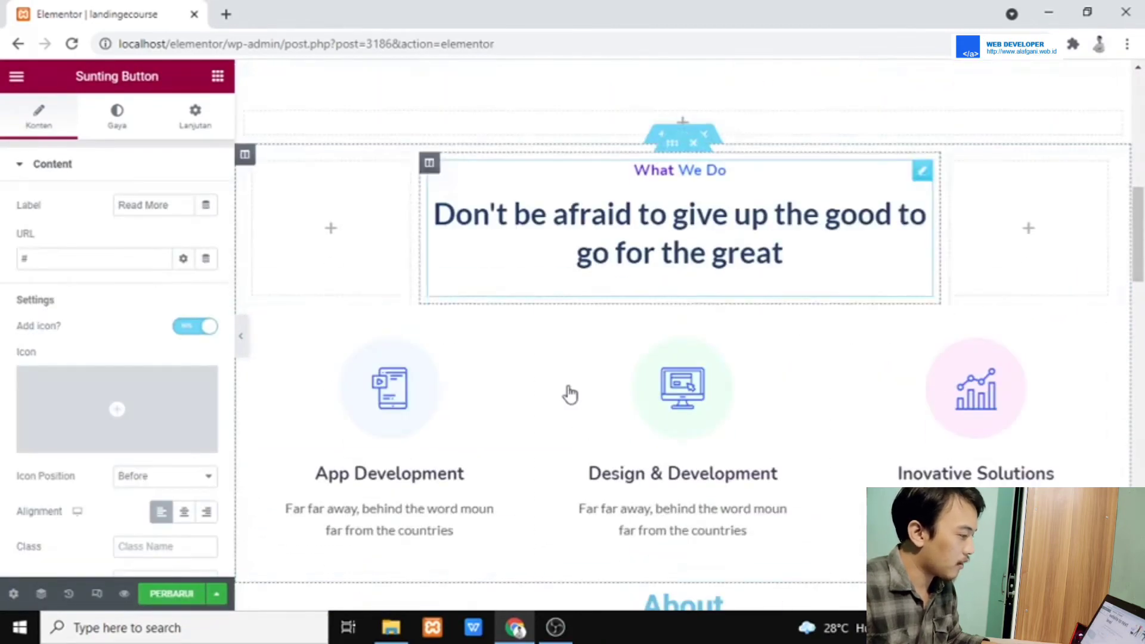
scroll(578, 391, "up", 5)
scroll(583, 392, "down", 7)
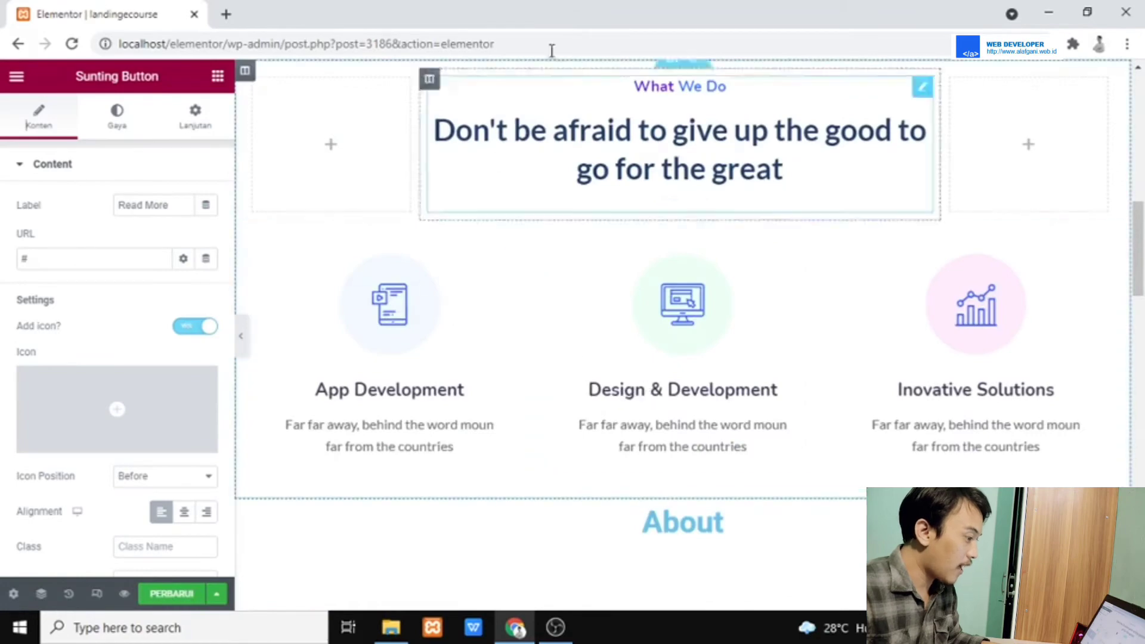
- Place a Button (Tombol) widget under the App Development box and centre it
left_click(487, 295)
left_click(217, 76)
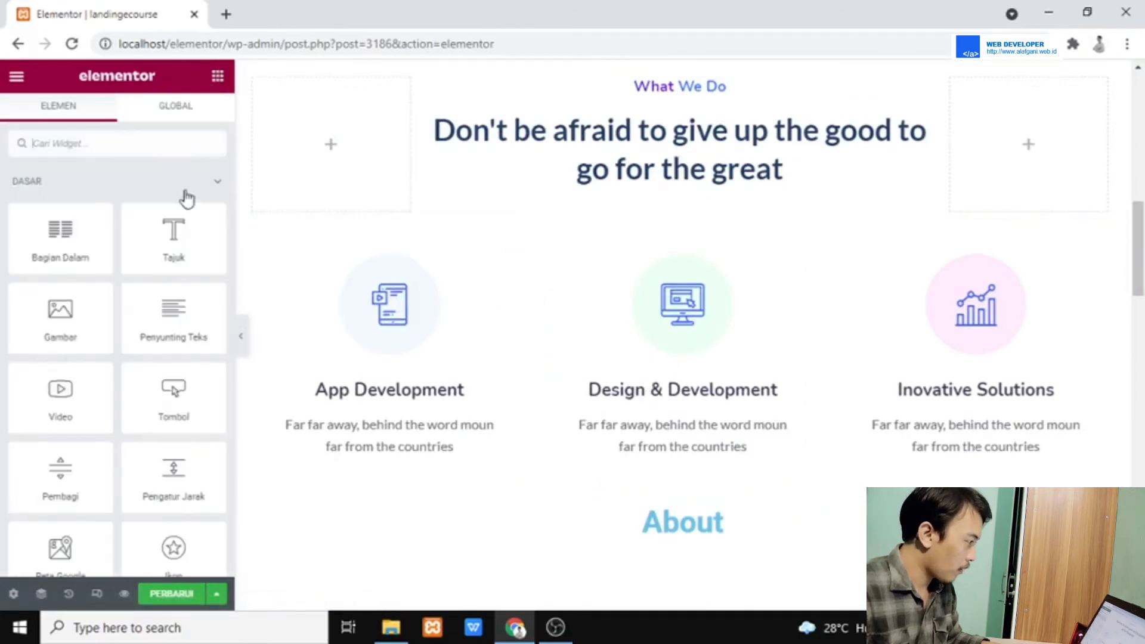
scroll(153, 362, "down", 2)
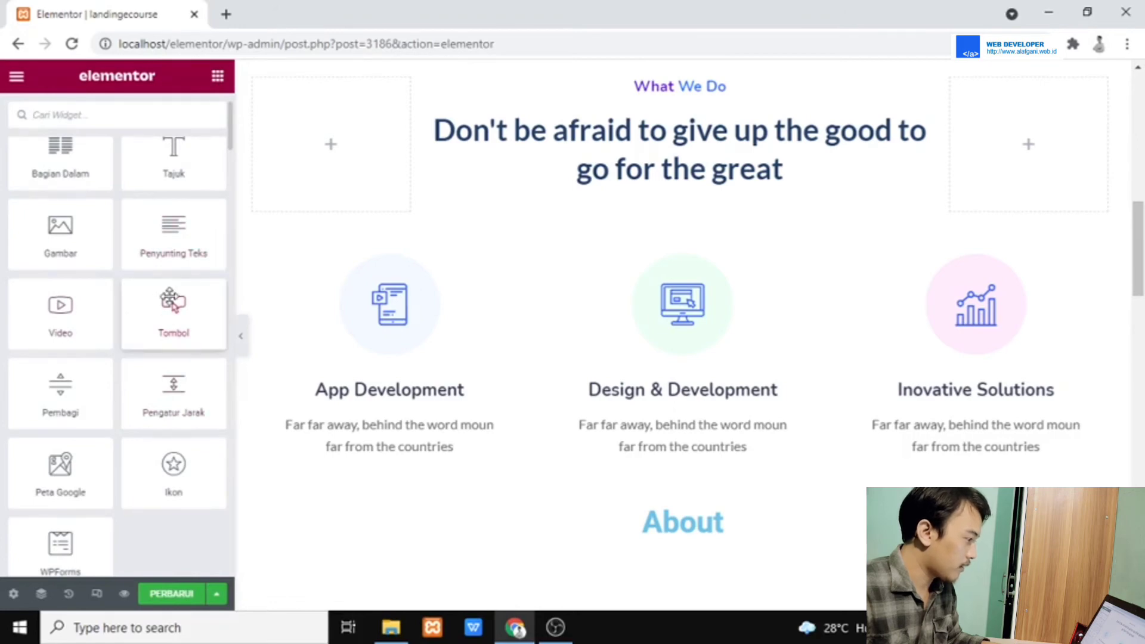
left_click_drag(173, 302, 397, 466)
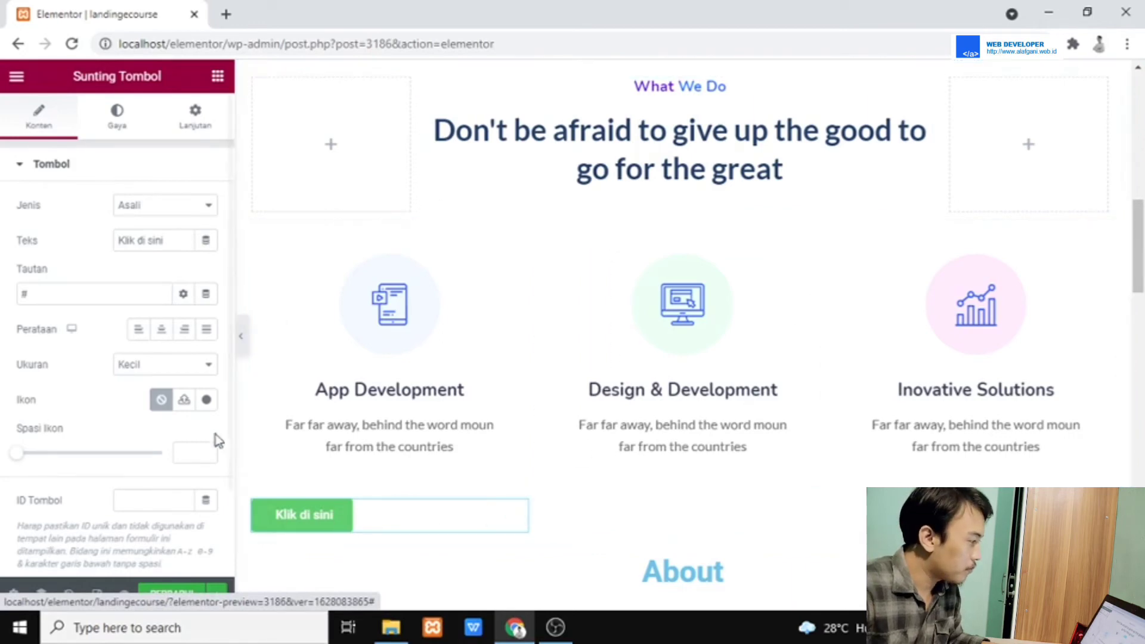
left_click(161, 329)
scroll(673, 494, "down", 3)
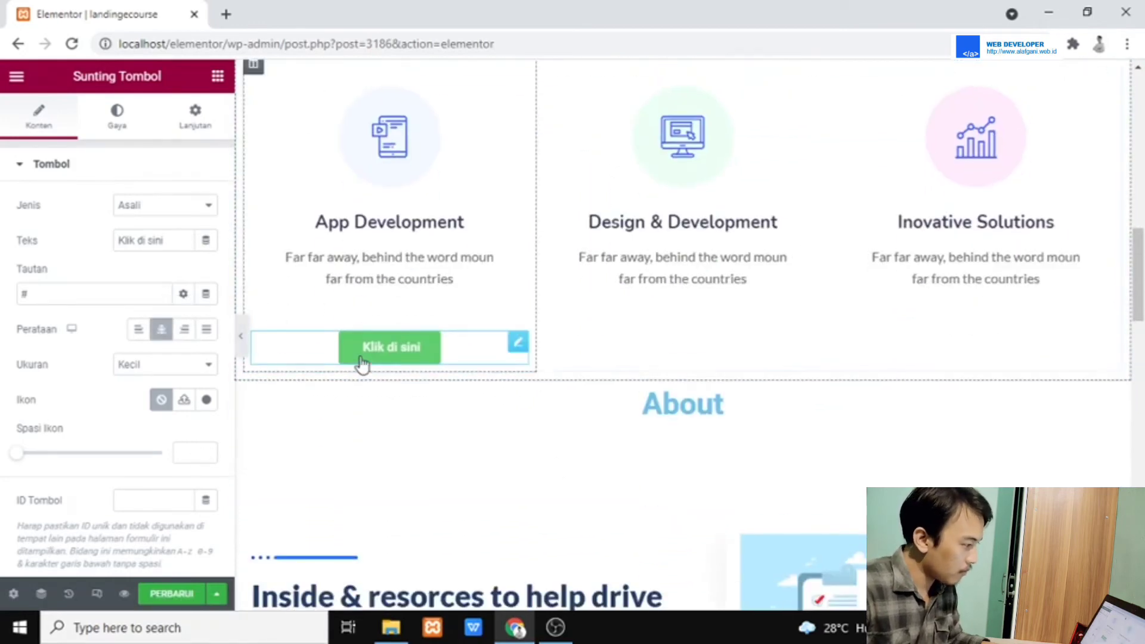
- Copy the "Klik di sini" button and paste it under the Design & Development and Inovative Solutions boxes
right_click(397, 351)
left_click(456, 427)
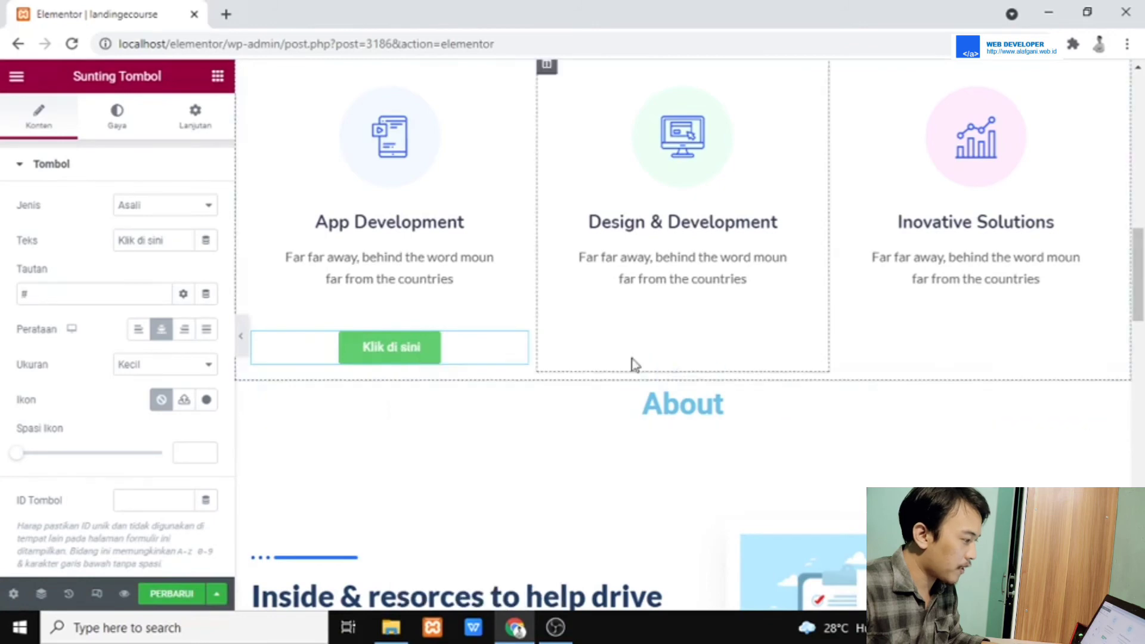
right_click(653, 349)
left_click(699, 471)
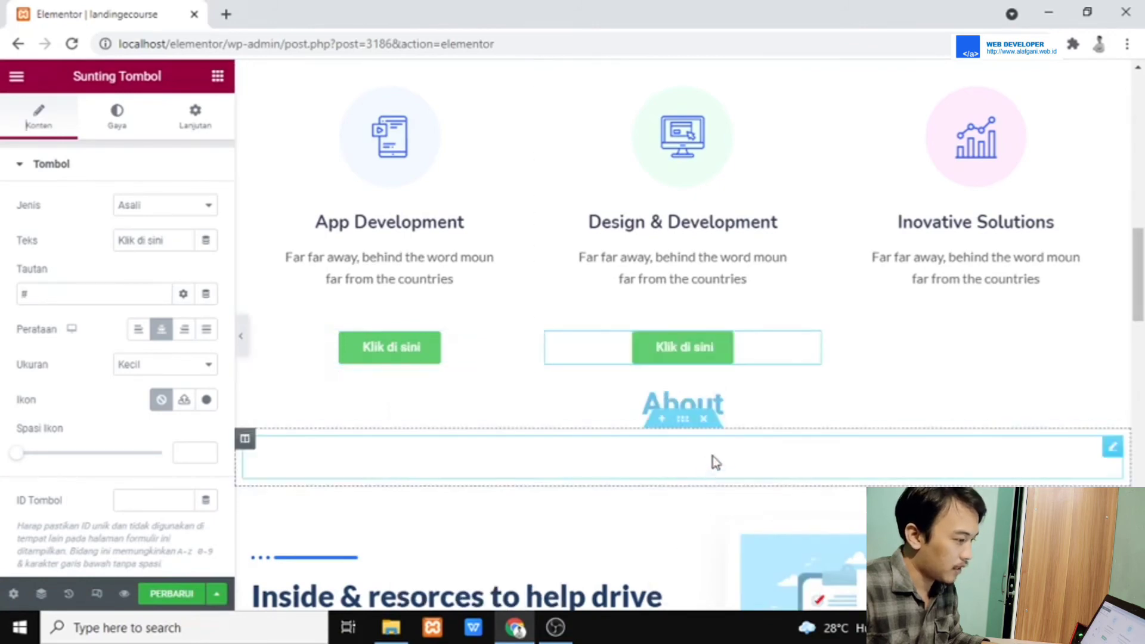
right_click(942, 333)
left_click(1026, 456)
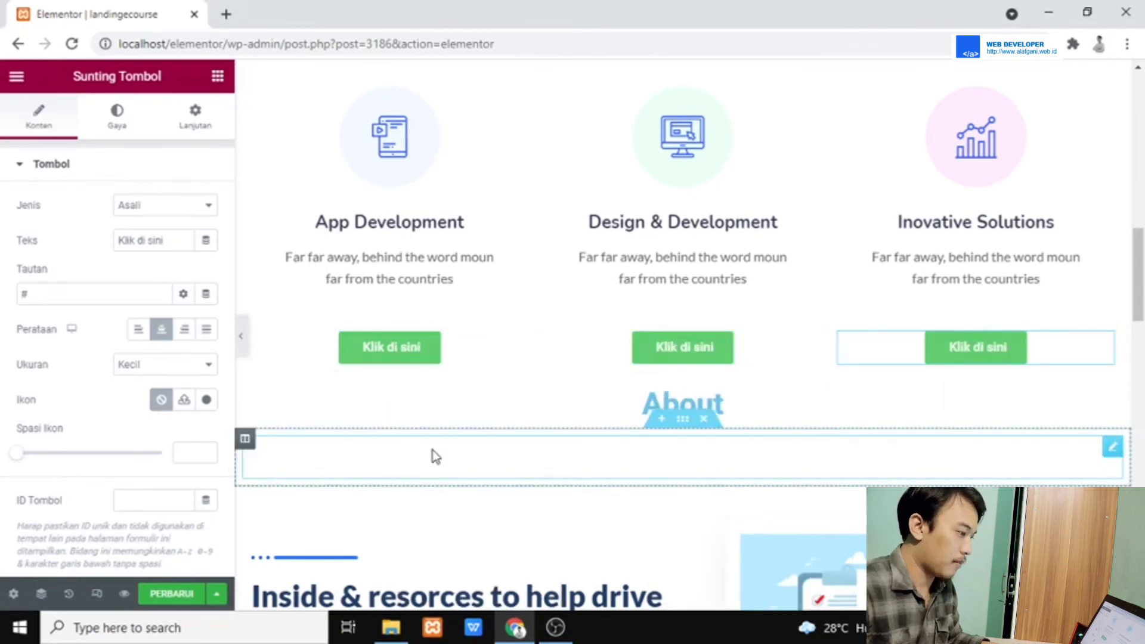
- Look over the page from the hero through the service boxes and their buttons to the "Inside & resorces" section
scroll(659, 407, "up", 5)
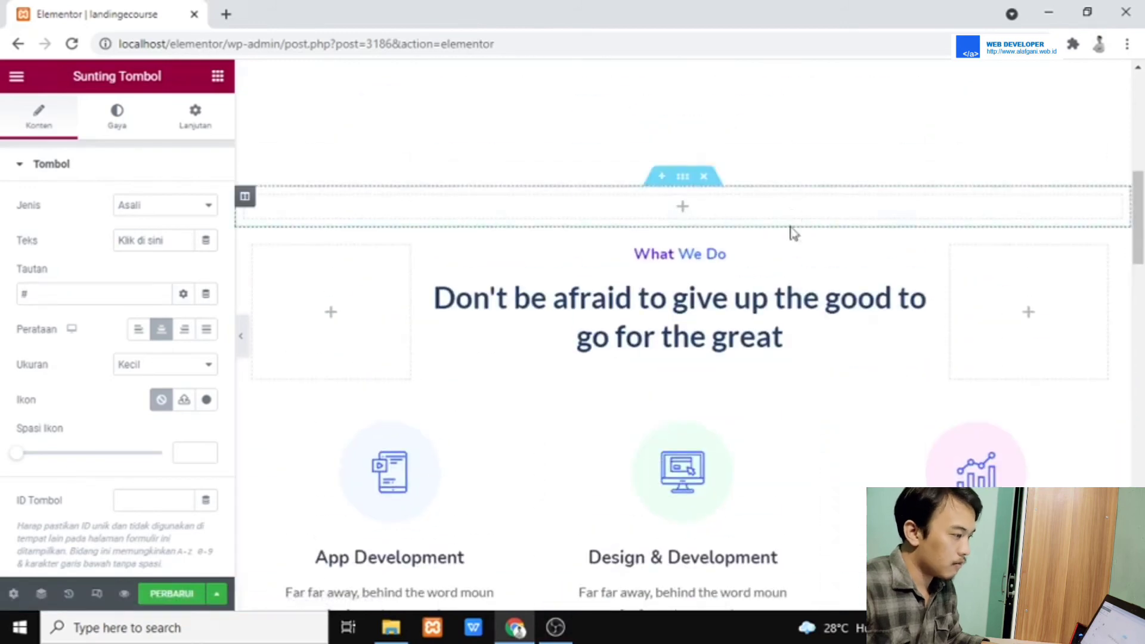
scroll(782, 281, "up", 4)
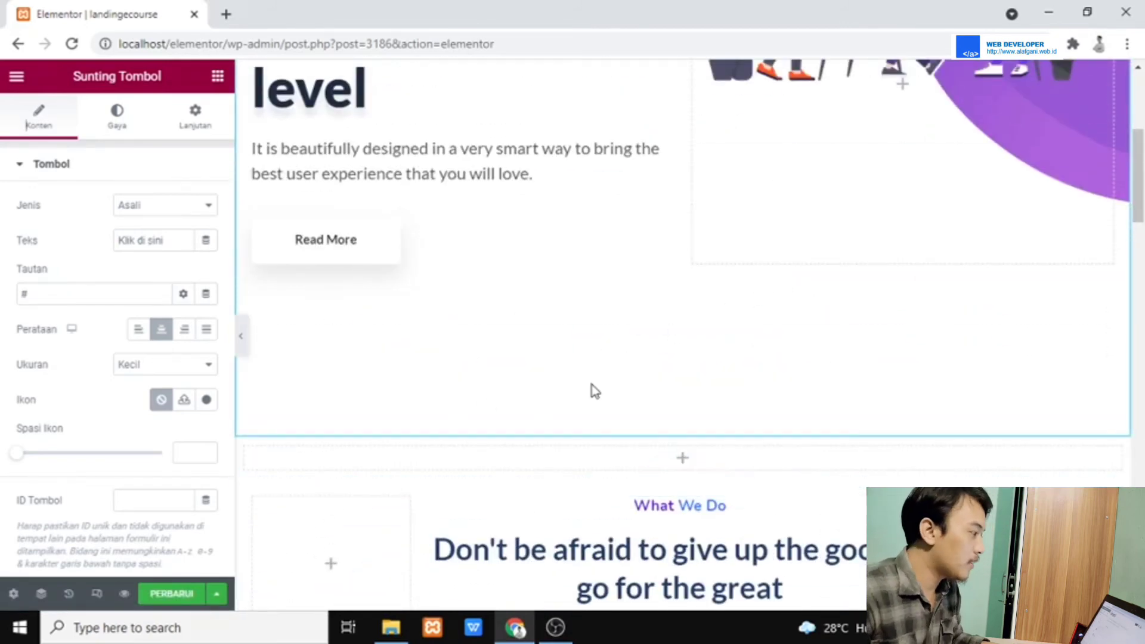
scroll(556, 384, "up", 5)
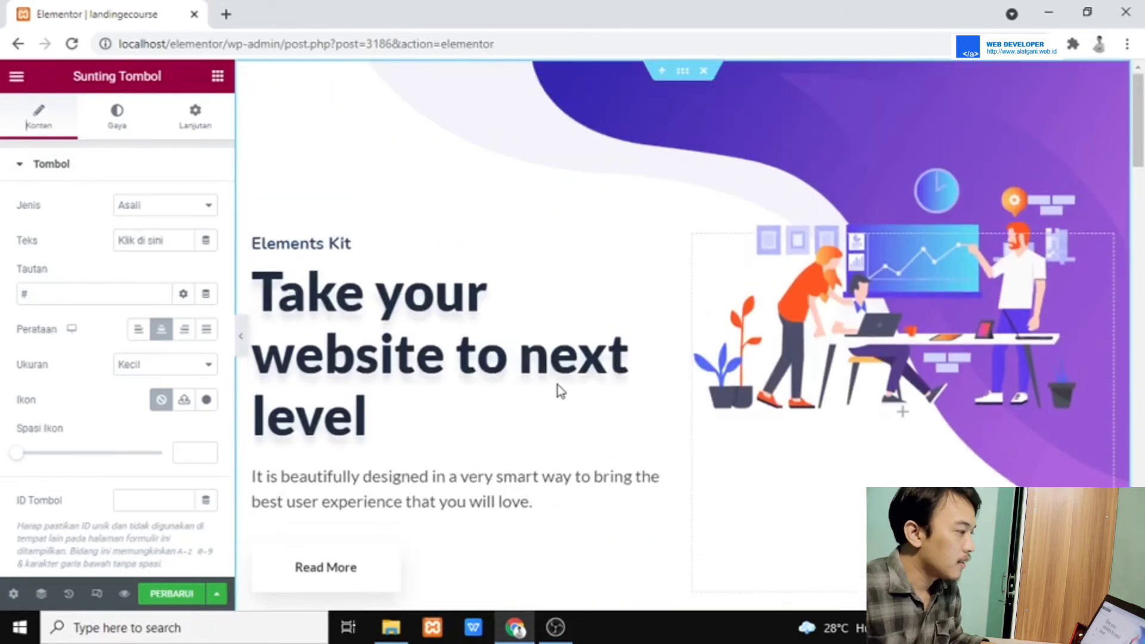
scroll(557, 385, "down", 5)
scroll(557, 388, "down", 4)
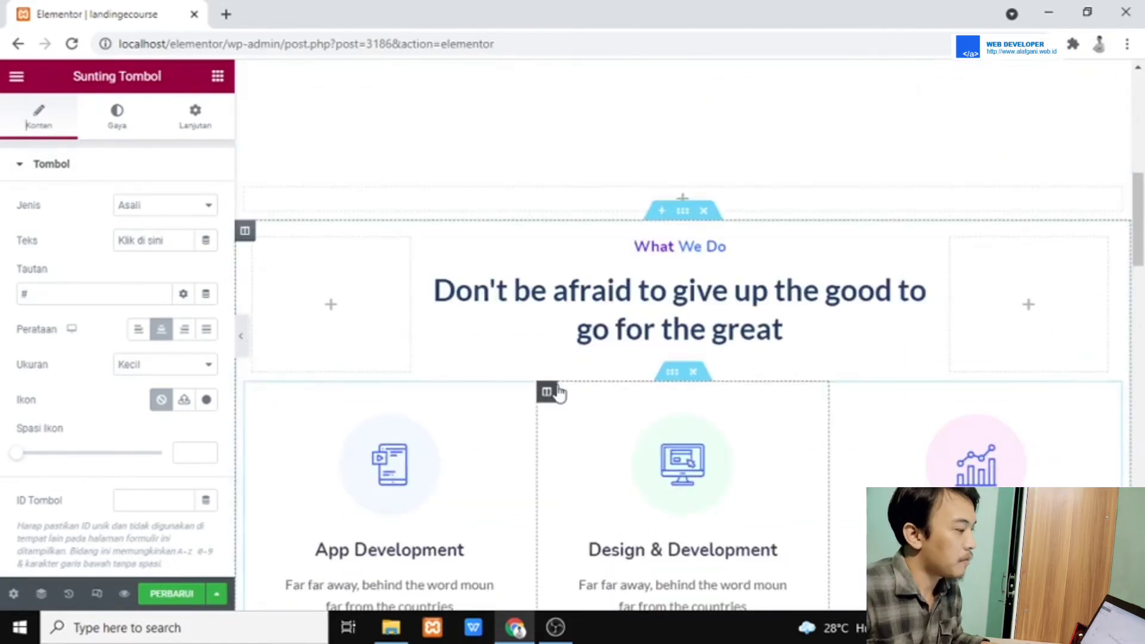
scroll(557, 387, "down", 4)
scroll(557, 388, "down", 4)
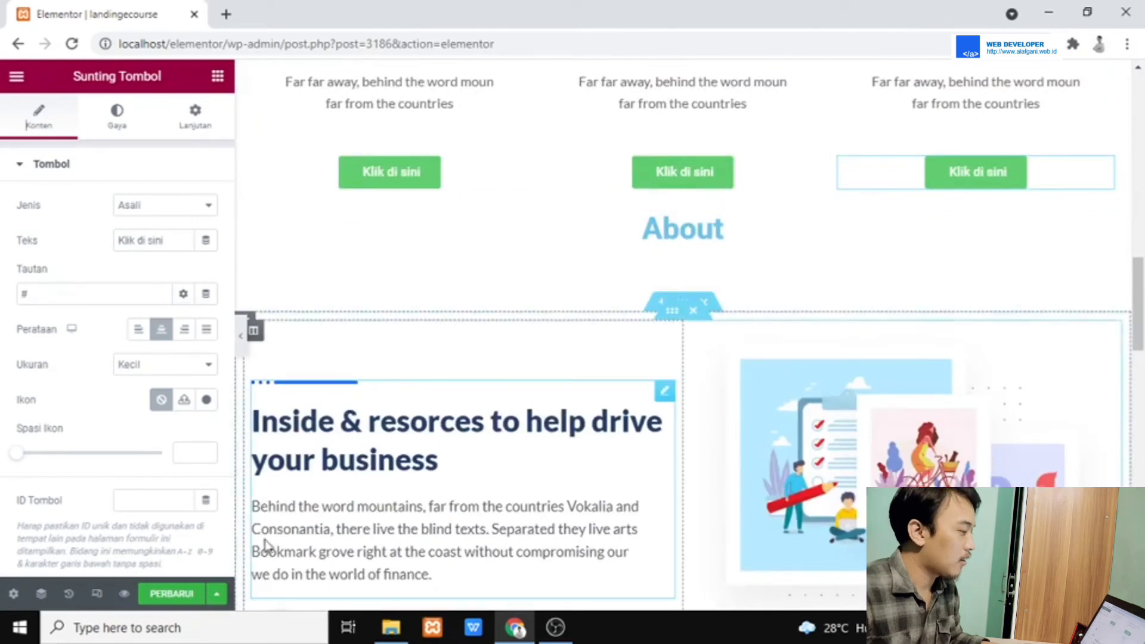
scroll(791, 309, "up", 9)
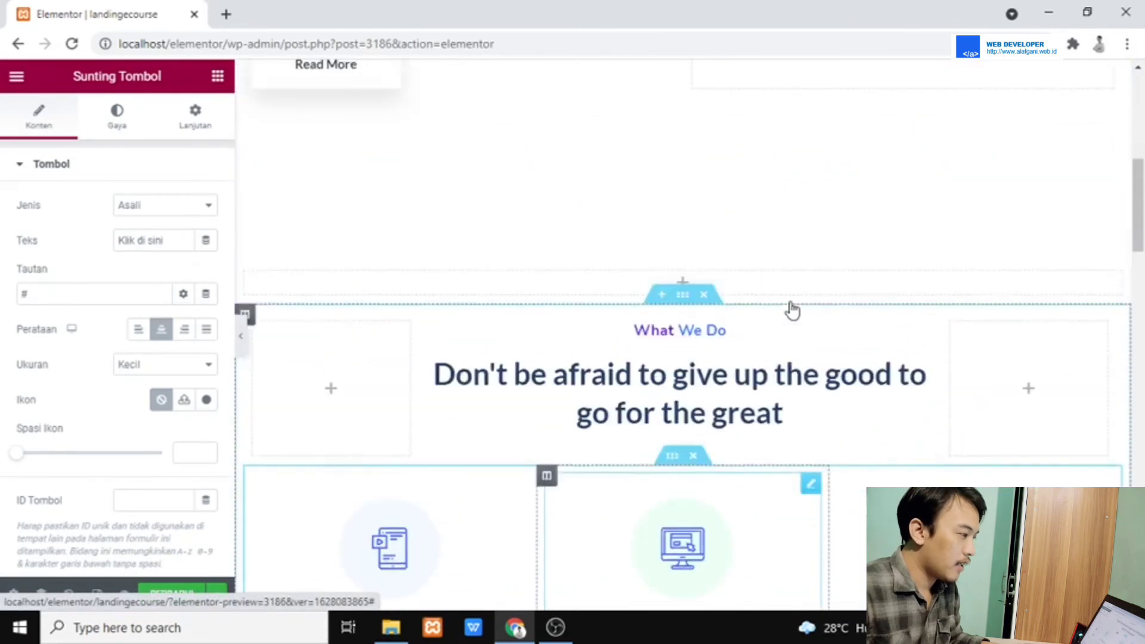
- Update the page and hide the editing panel to preview the full layout down to the testimonials
scroll(464, 277, "down", 4)
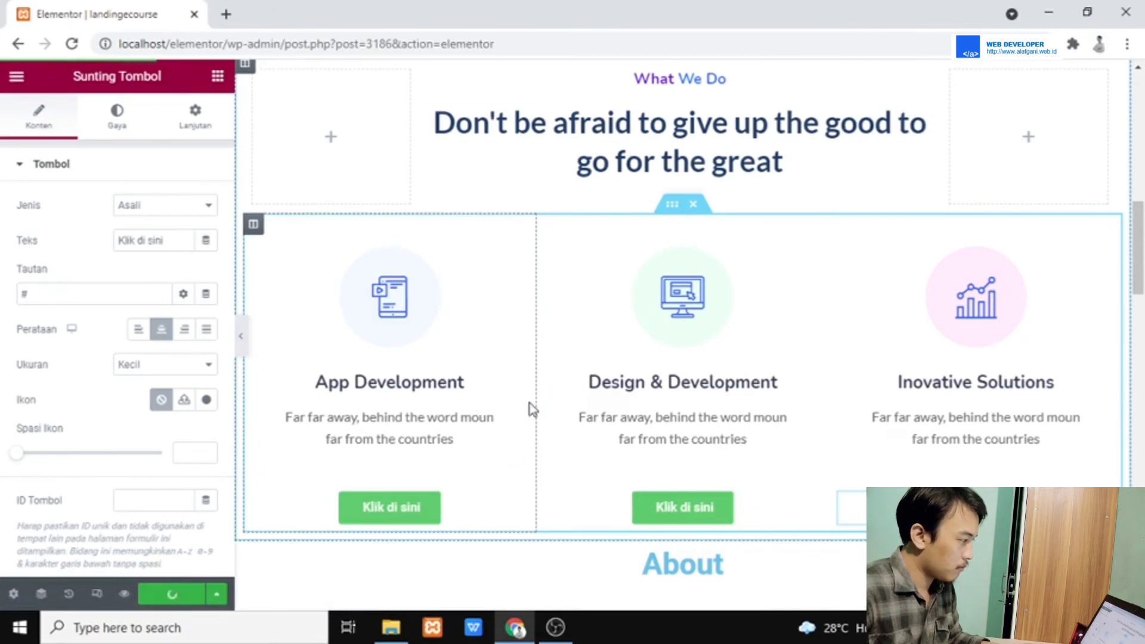
left_click(243, 339)
scroll(750, 316, "down", 15)
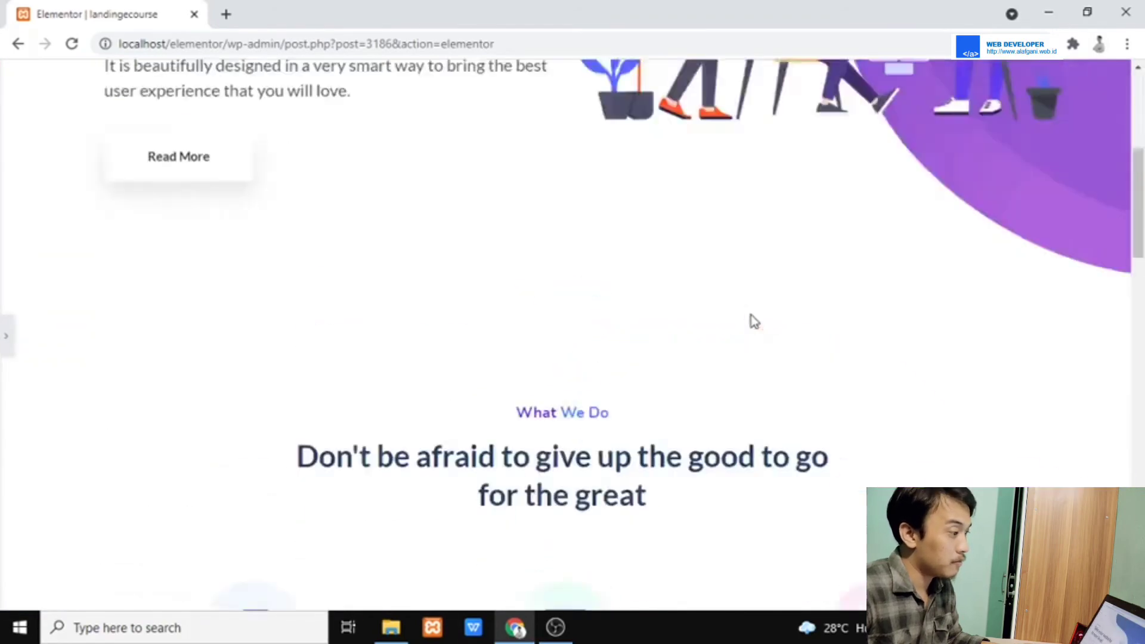
scroll(750, 315, "down", 10)
scroll(750, 315, "up", 12)
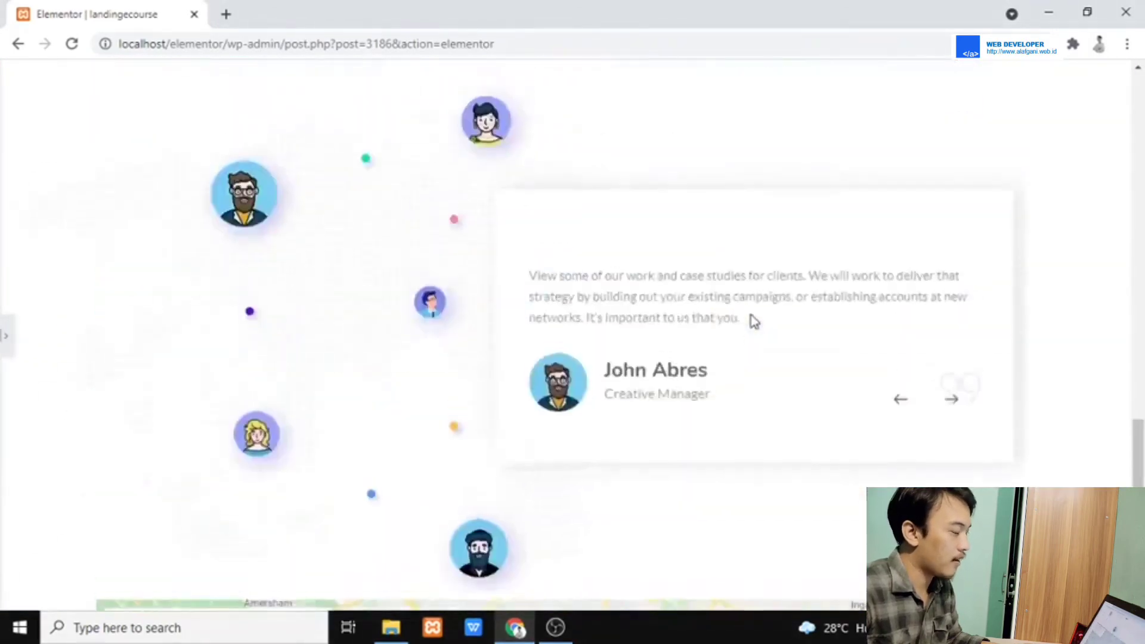
scroll(750, 314, "up", 8)
- Open the site's front page at localhost/elementor/ and look through its hero and introduction sections
left_click_drag(230, 48, 449, 45)
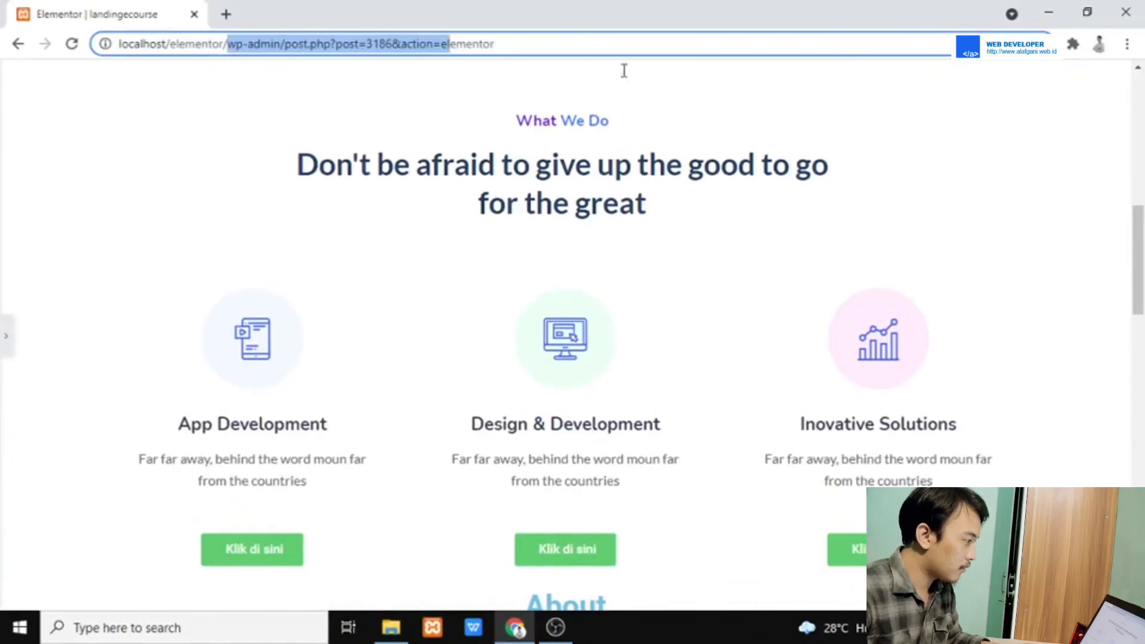
key("BackSpace")
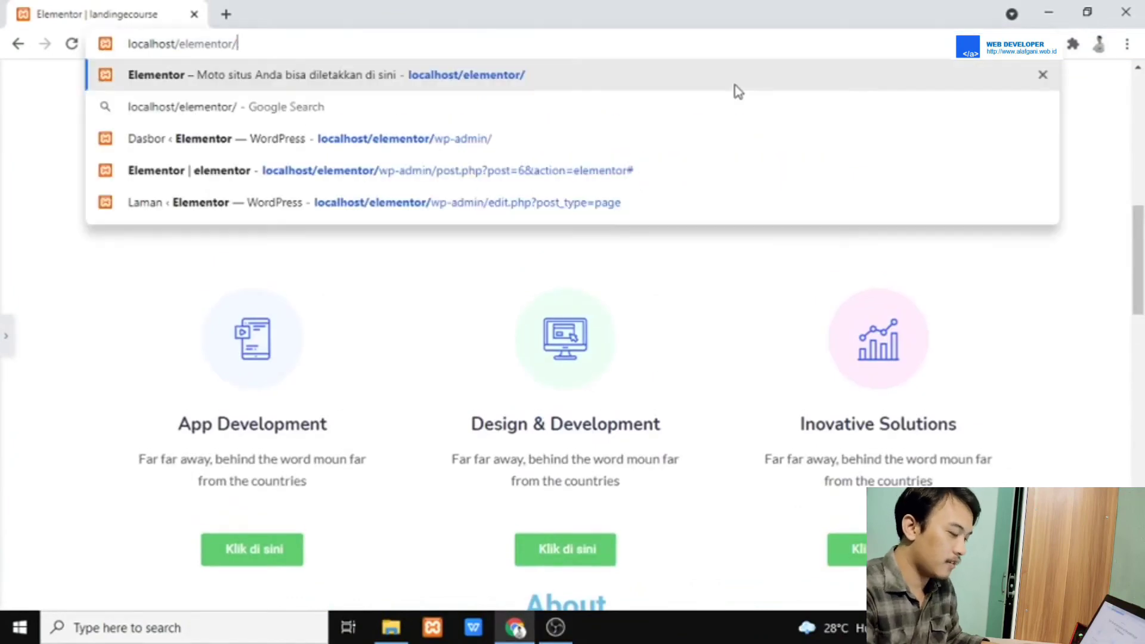
key("Return")
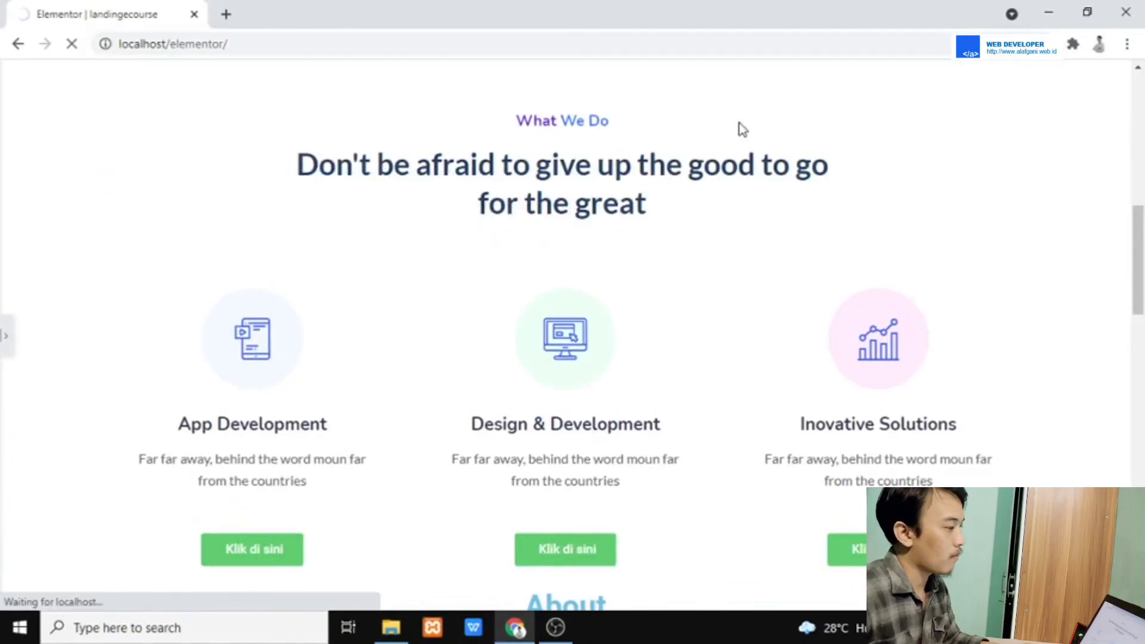
scroll(738, 152, "up", 8)
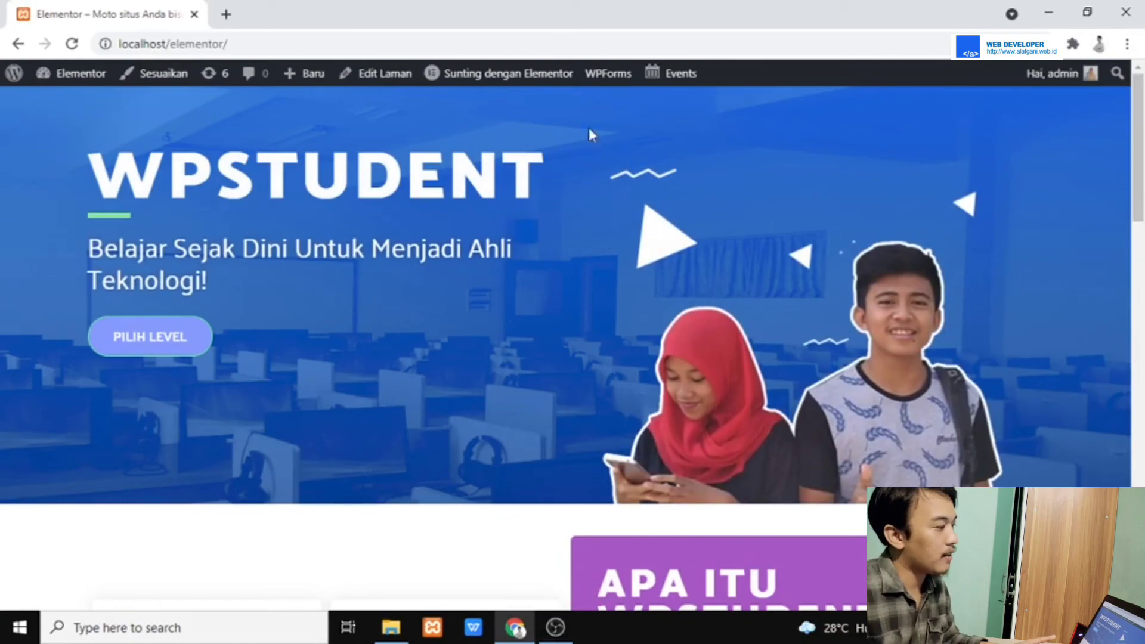
scroll(292, 238, "down", 7)
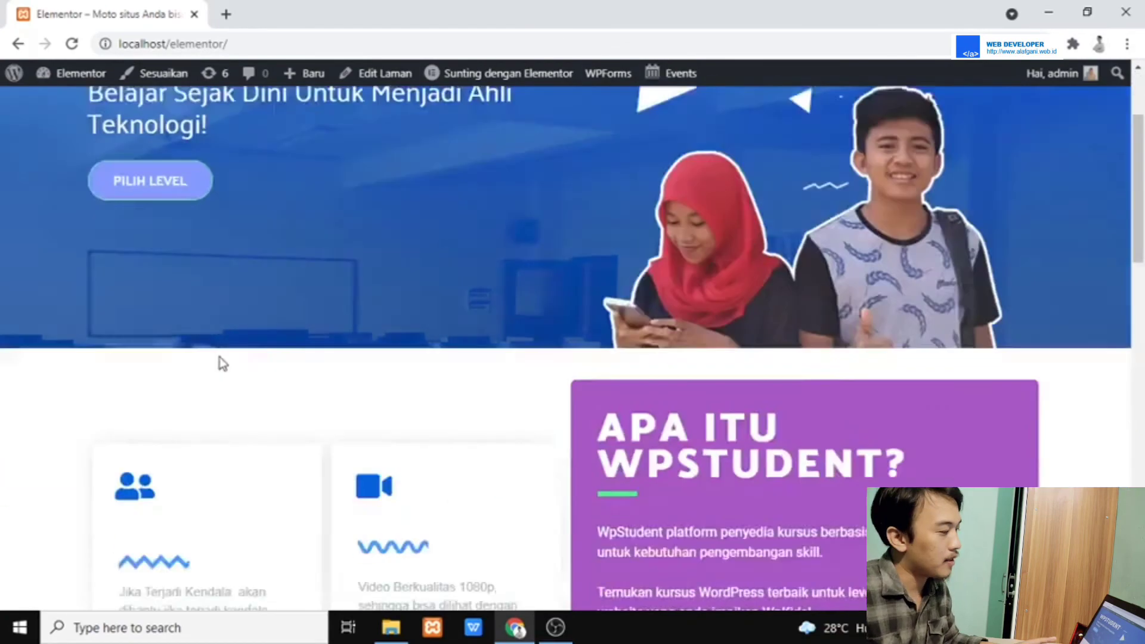
scroll(462, 334, "up", 7)
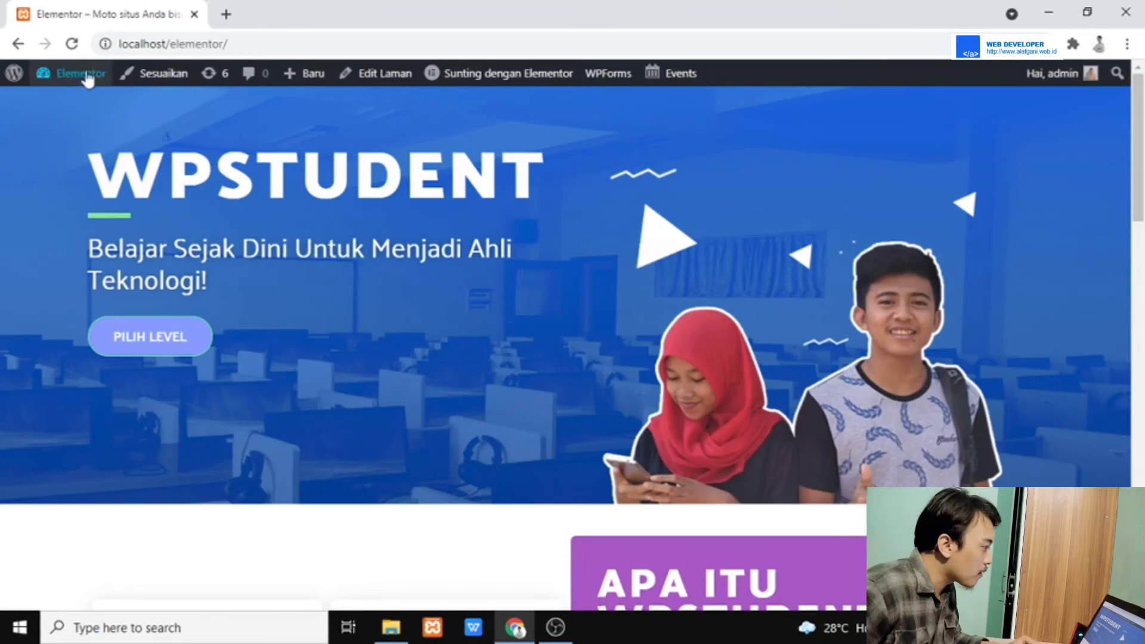
- Go to the WordPress dashboard and open the Reading (Membaca) settings
mouse_move(84, 81)
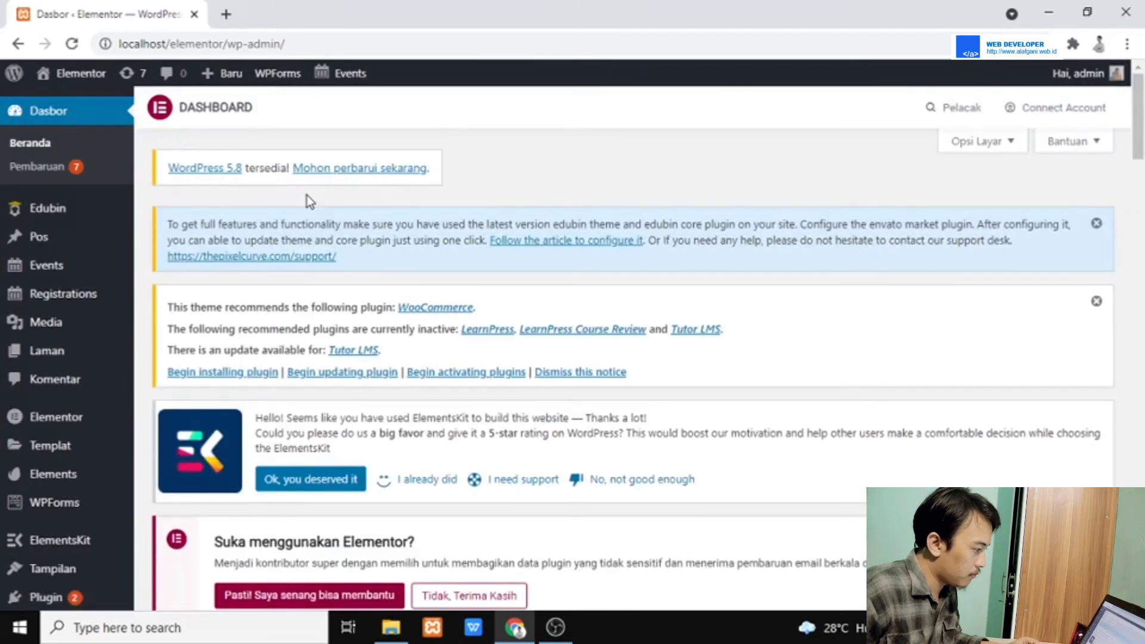
mouse_move(61, 324)
scroll(61, 369, "down", 7)
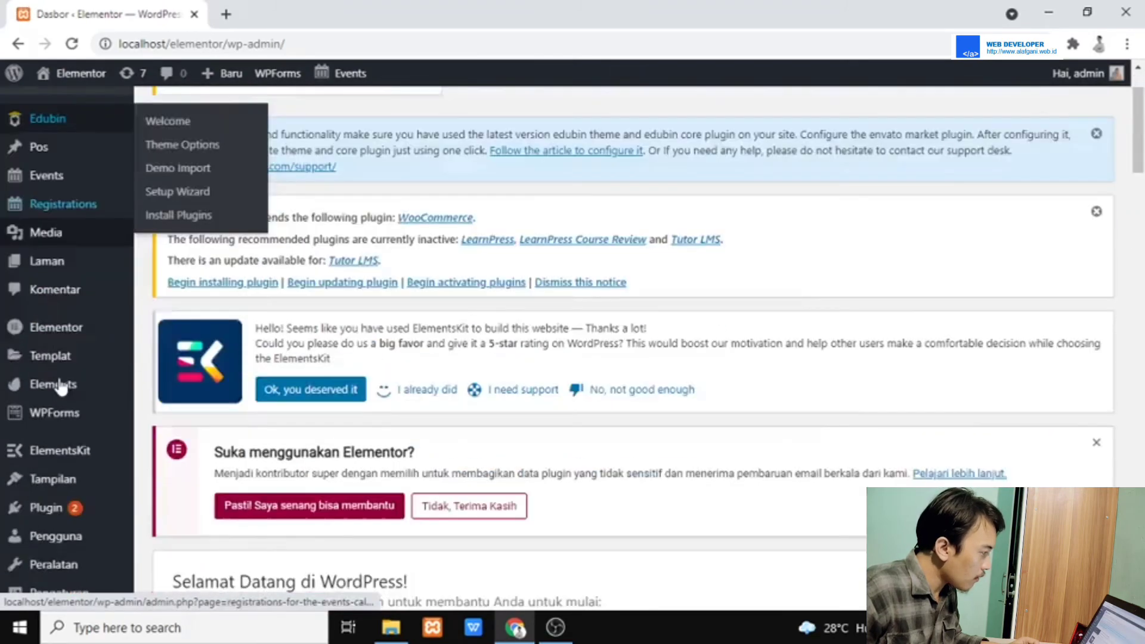
mouse_move(70, 453)
scroll(69, 452, "down", 3)
mouse_move(72, 491)
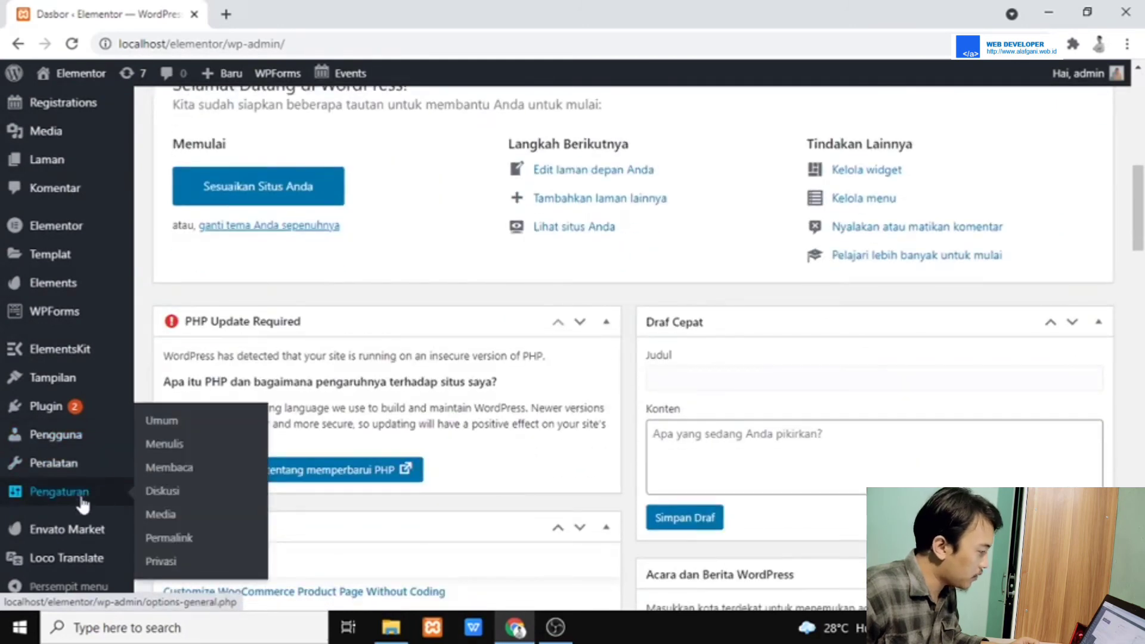
left_click(178, 473)
right_click(177, 471)
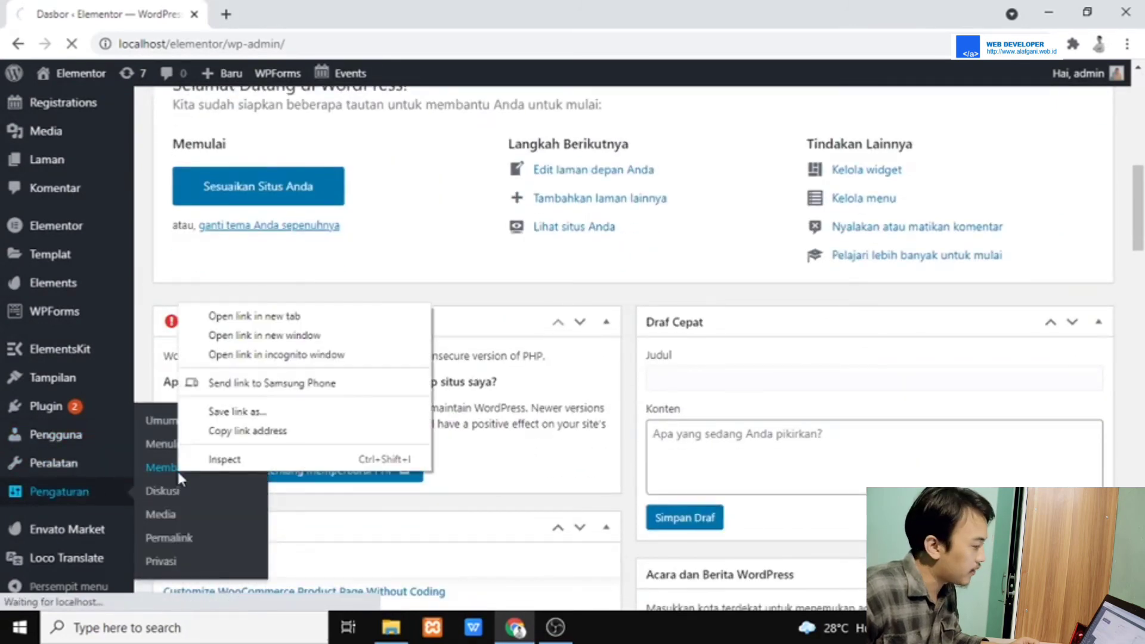
key("Escape")
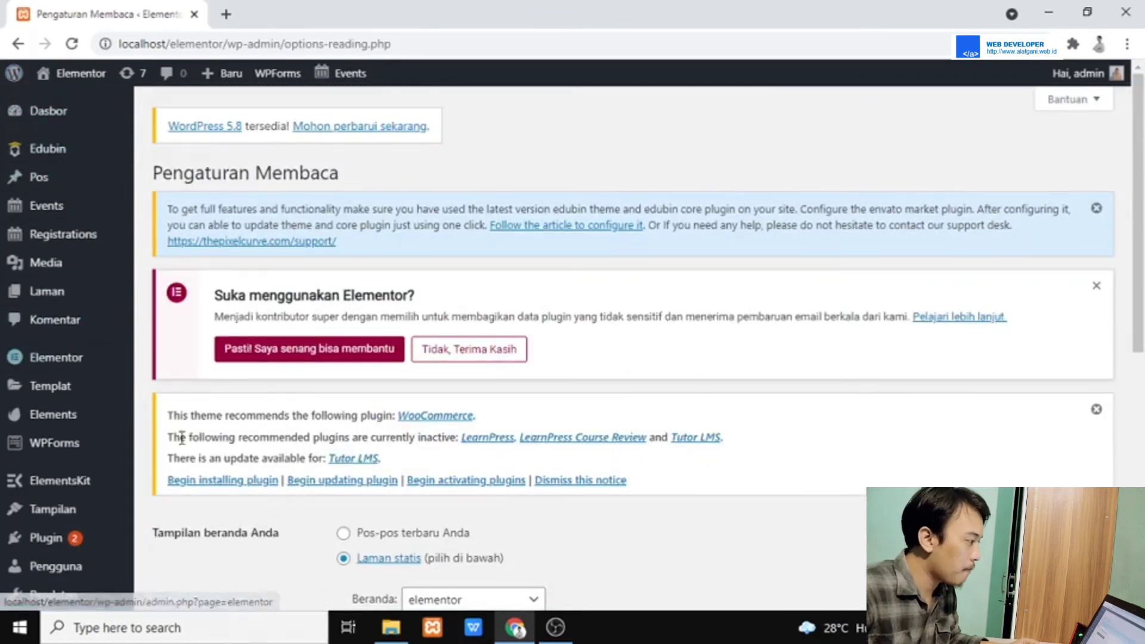
- Set the static homepage (Beranda) to the landingecourse page and save the reading settings
scroll(266, 453, "down", 5)
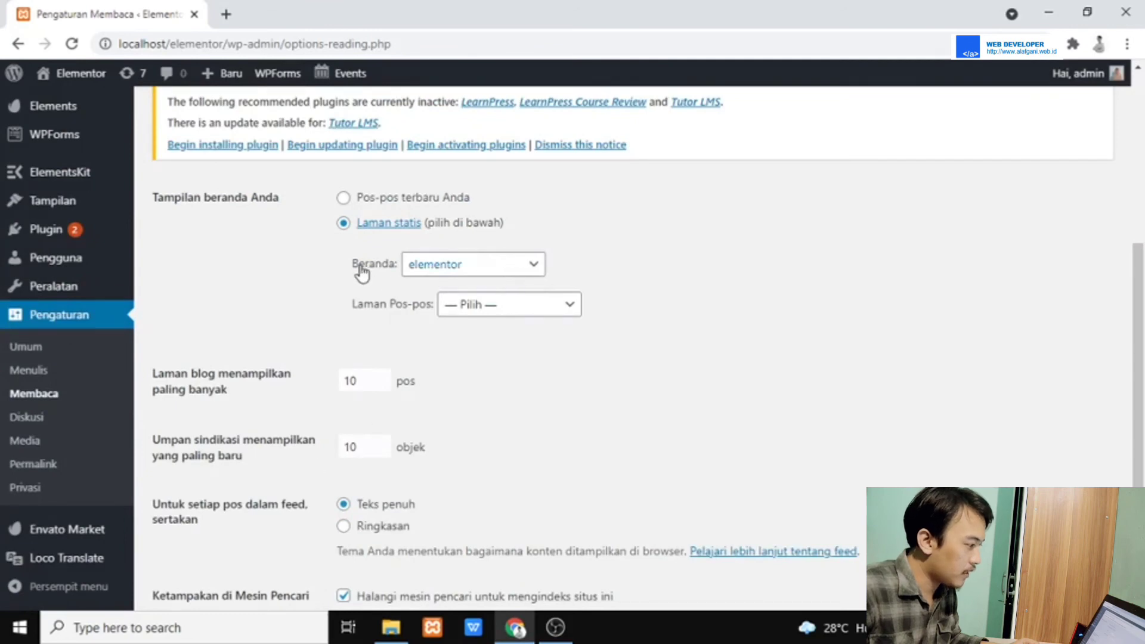
left_click(460, 266)
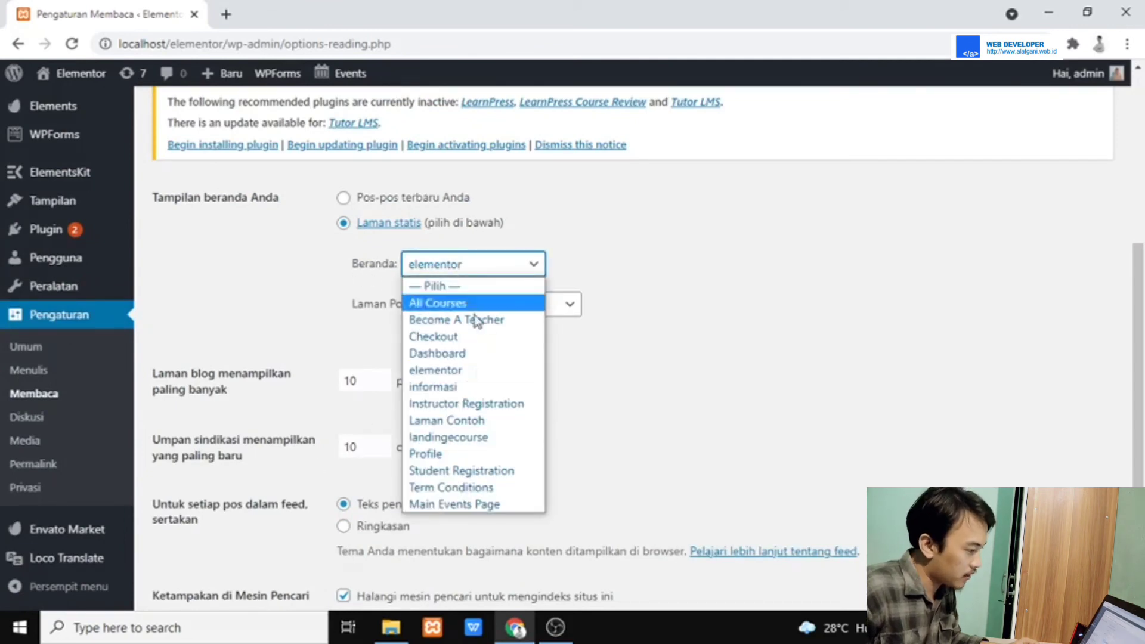
left_click(481, 442)
scroll(797, 409, "down", 2)
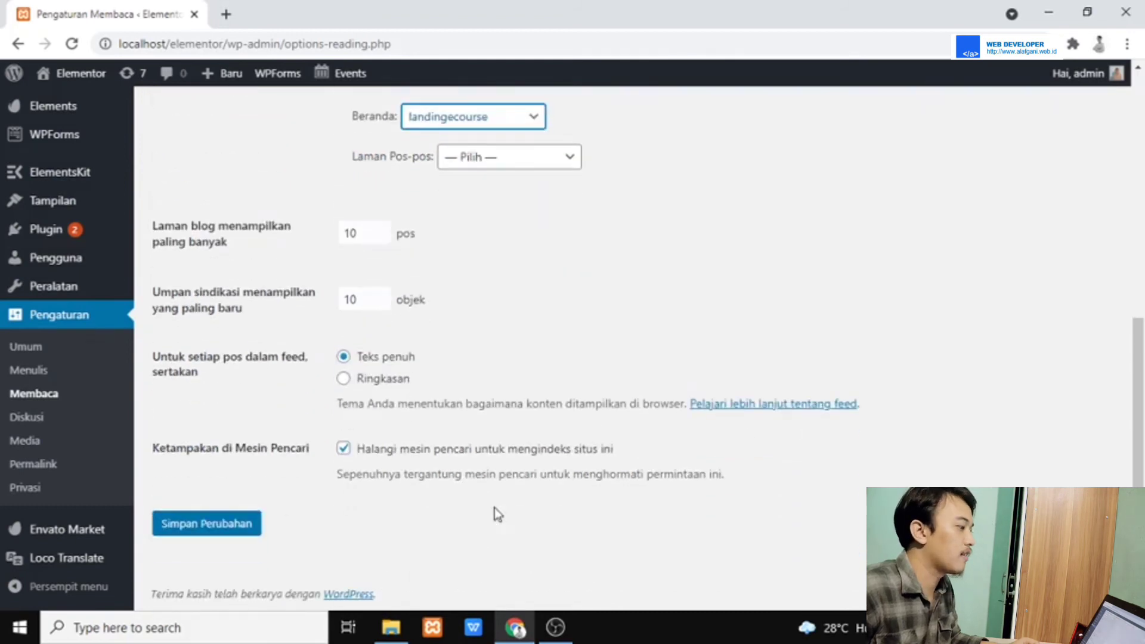
left_click(222, 524)
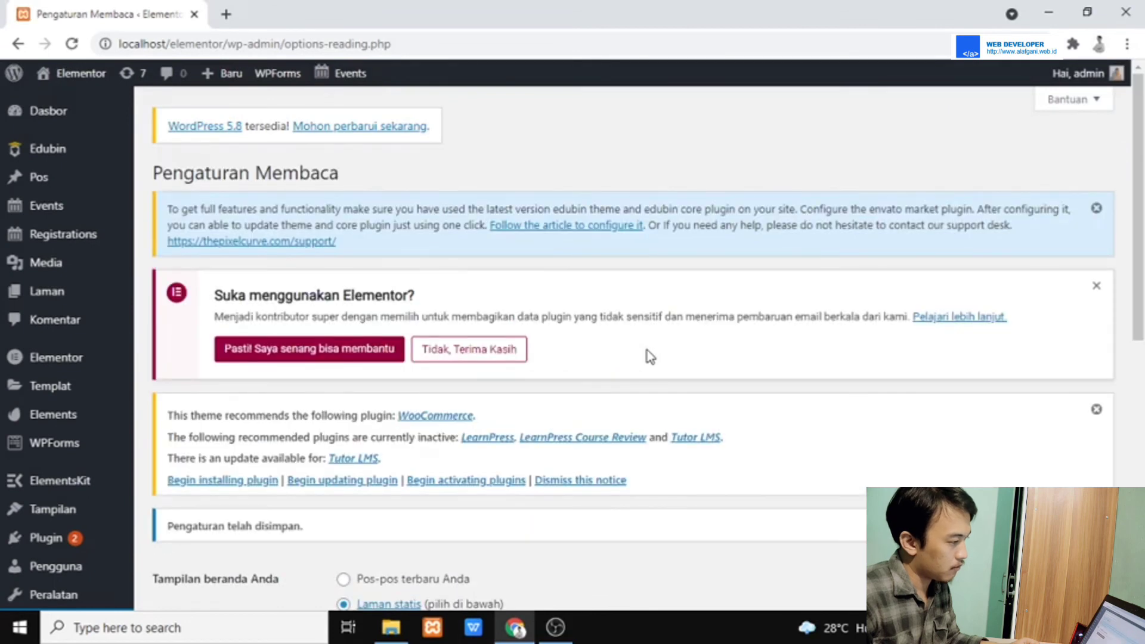
- Open the site's front page at localhost/elementor/ and look through it from the hero to the map section
scroll(646, 349, "down", 10)
scroll(647, 349, "up", 10)
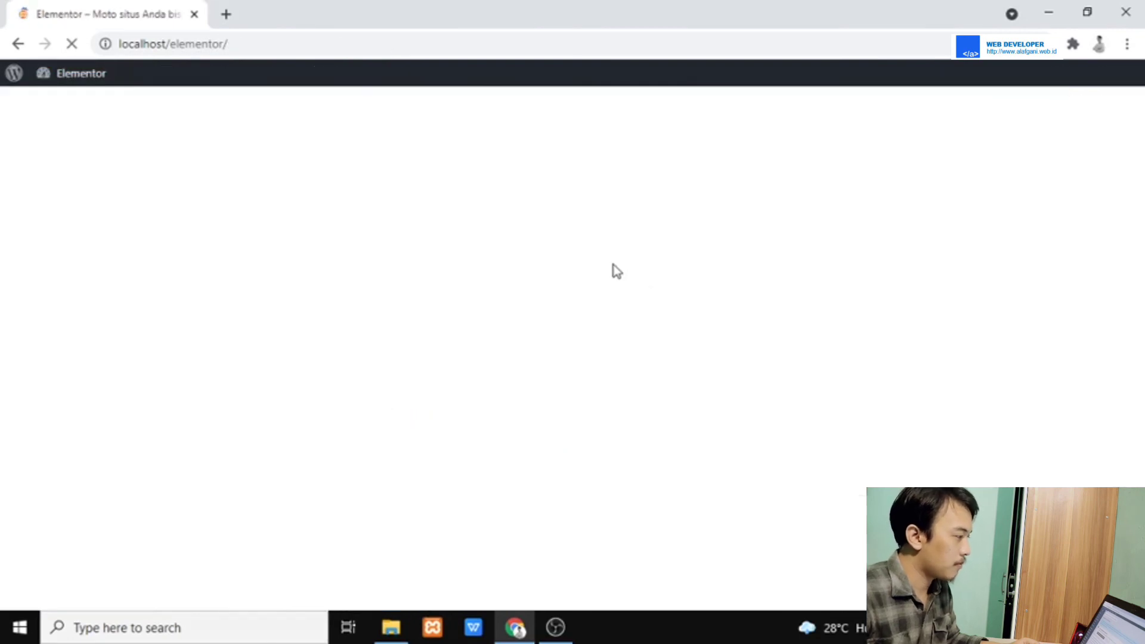
scroll(574, 248, "down", 1)
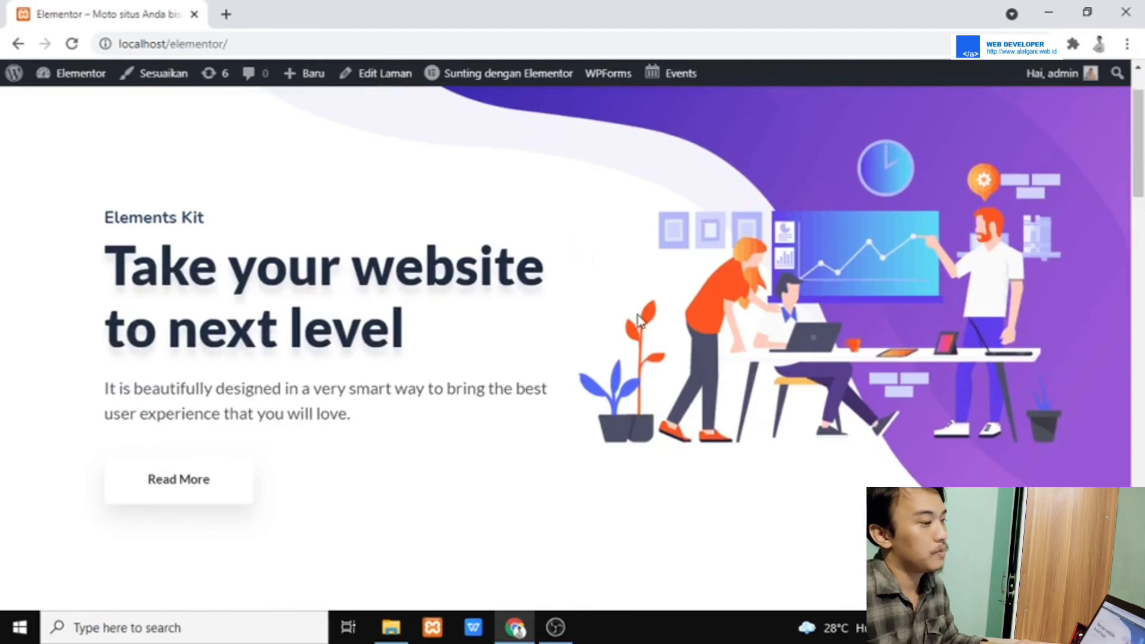
scroll(320, 345, "down", 14)
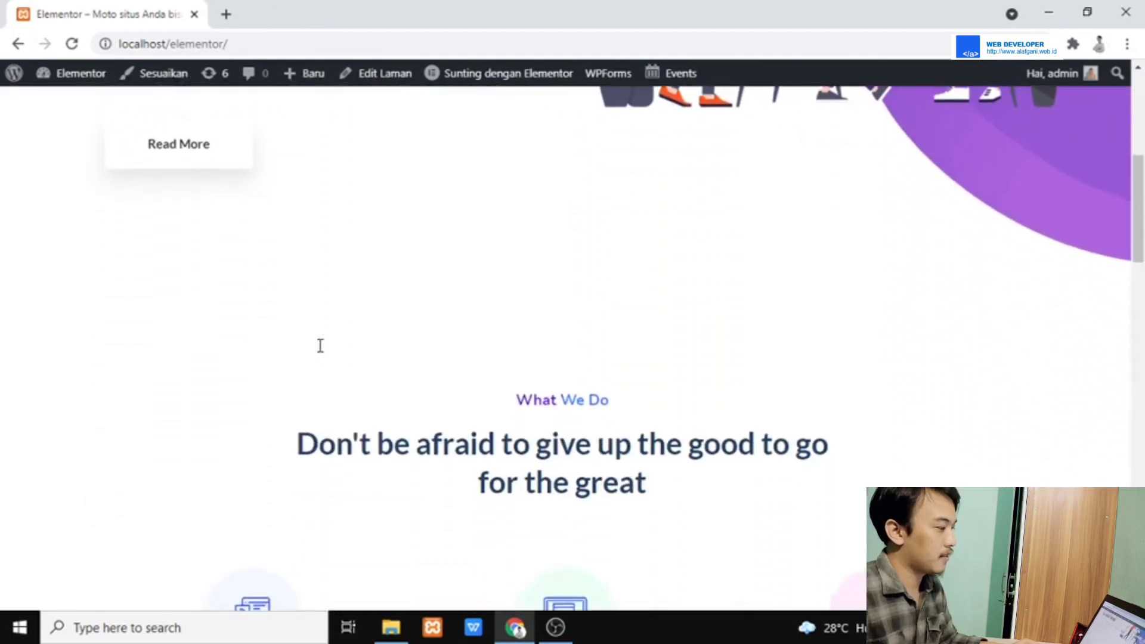
scroll(320, 346, "down", 15)
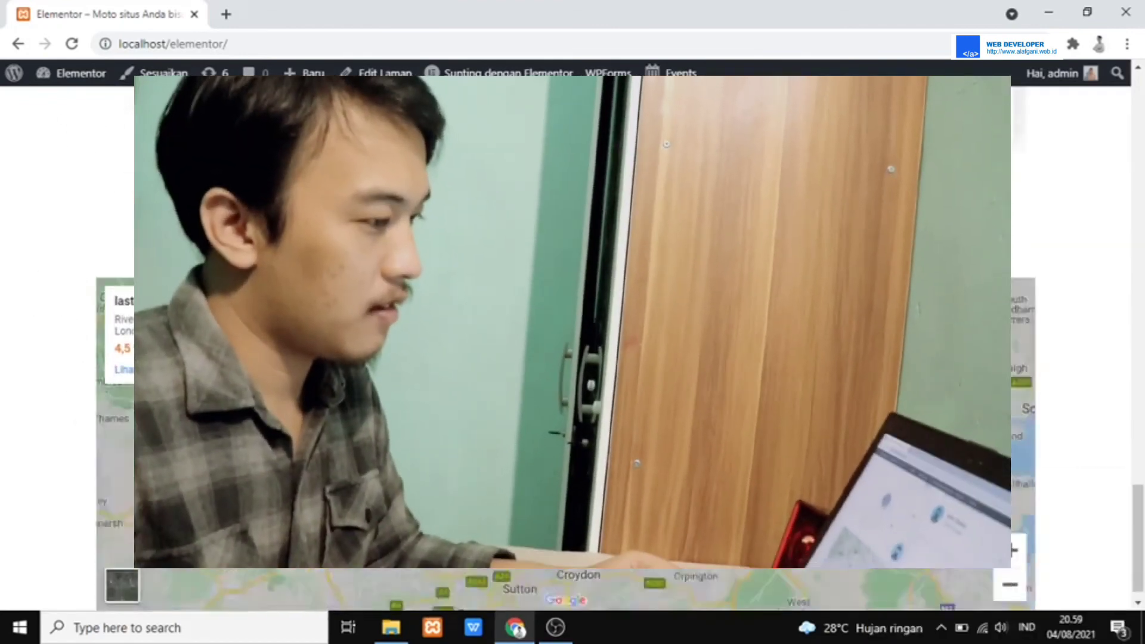
scroll(320, 346, "up", 3)
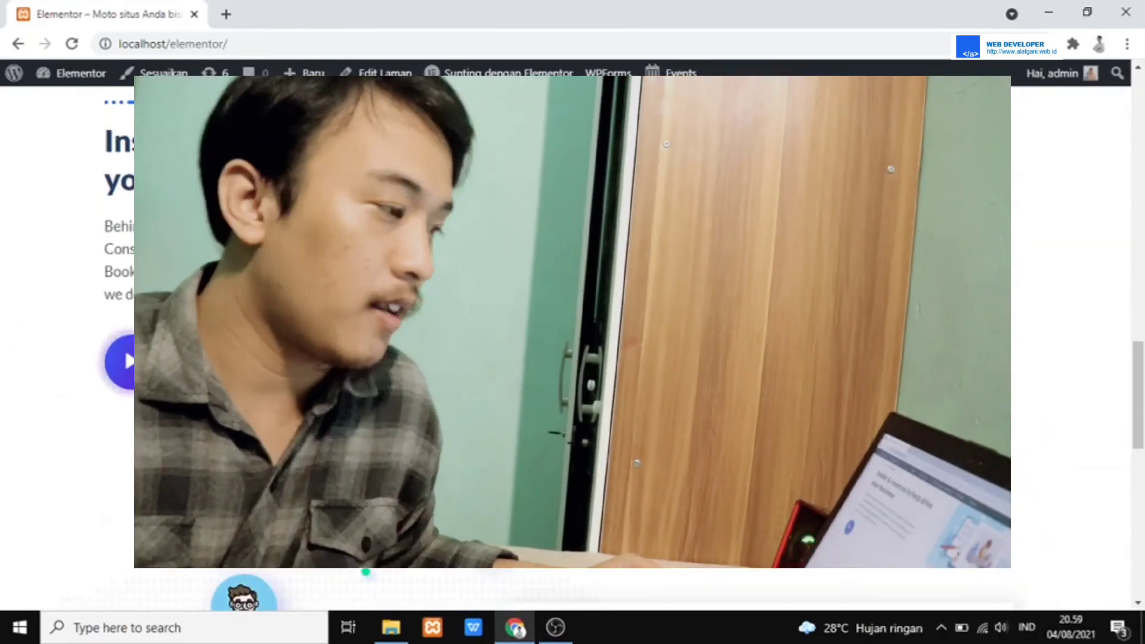